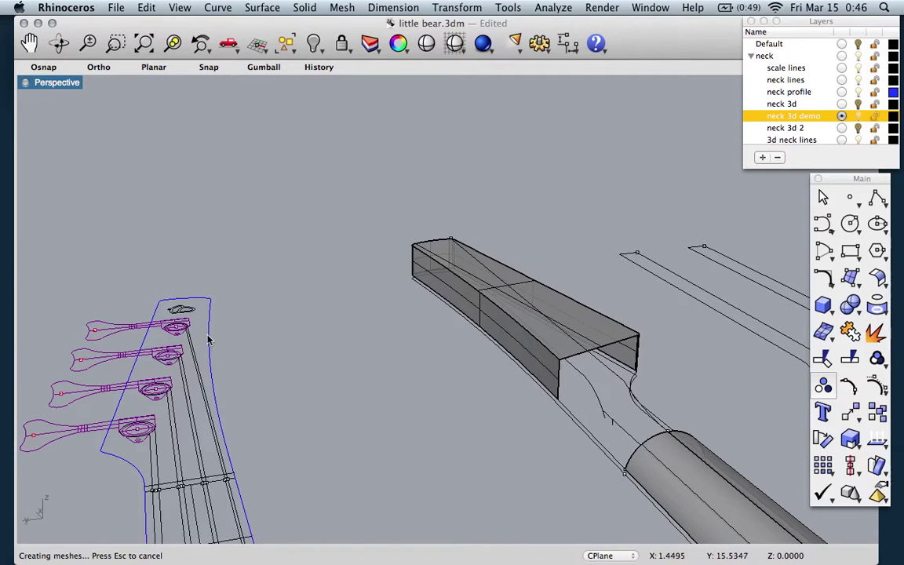
Draw a circle tangent to the side and top edges of the headstock block's open end, touching the top edge at its centreline intersection.
scroll(543, 321, "right", 5)
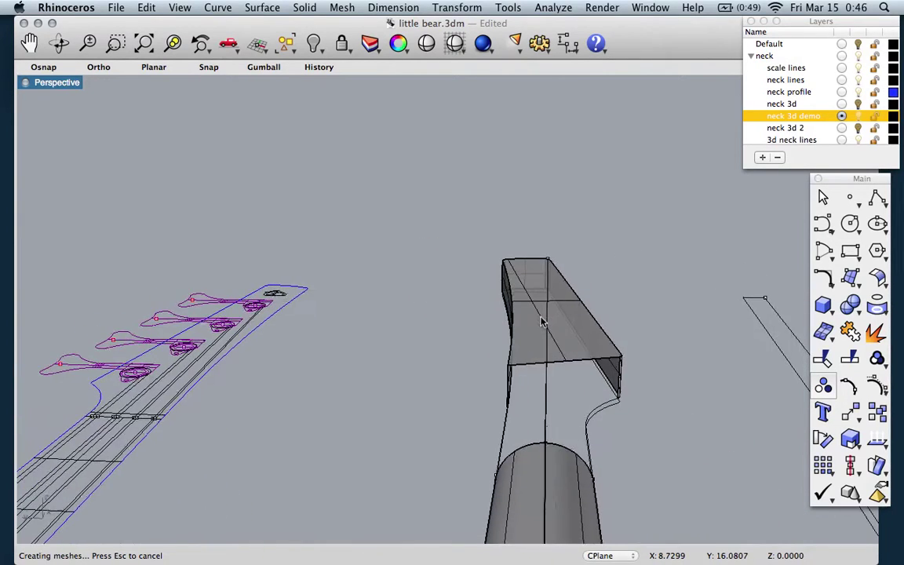
scroll(541, 321, "left", 3)
scroll(542, 322, "up", 3)
scroll(542, 321, "left", 3)
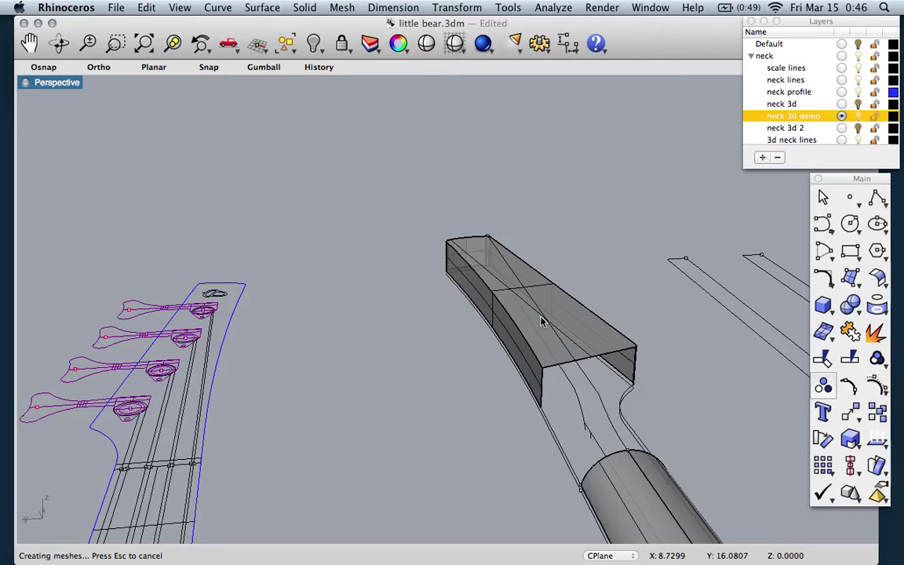
scroll(542, 321, "down", 2)
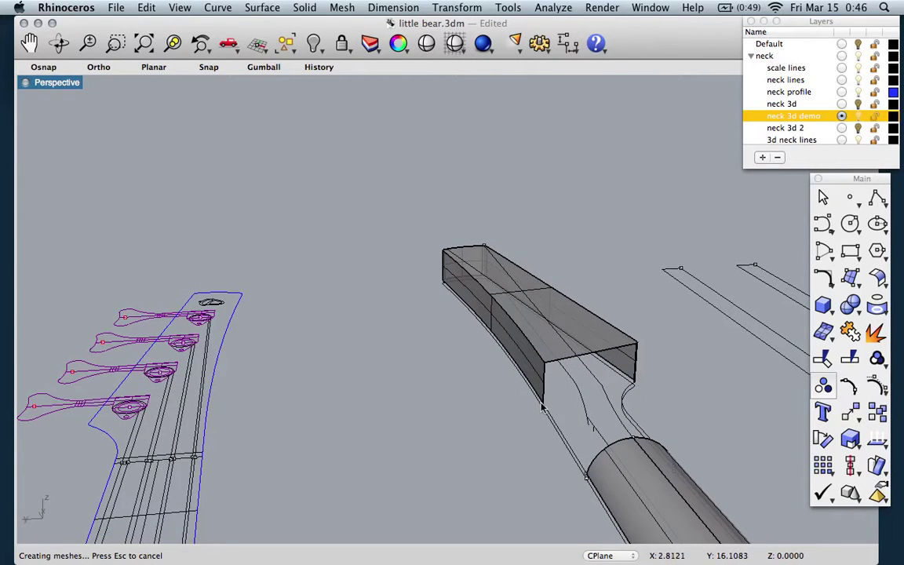
scroll(542, 407, "up", 4)
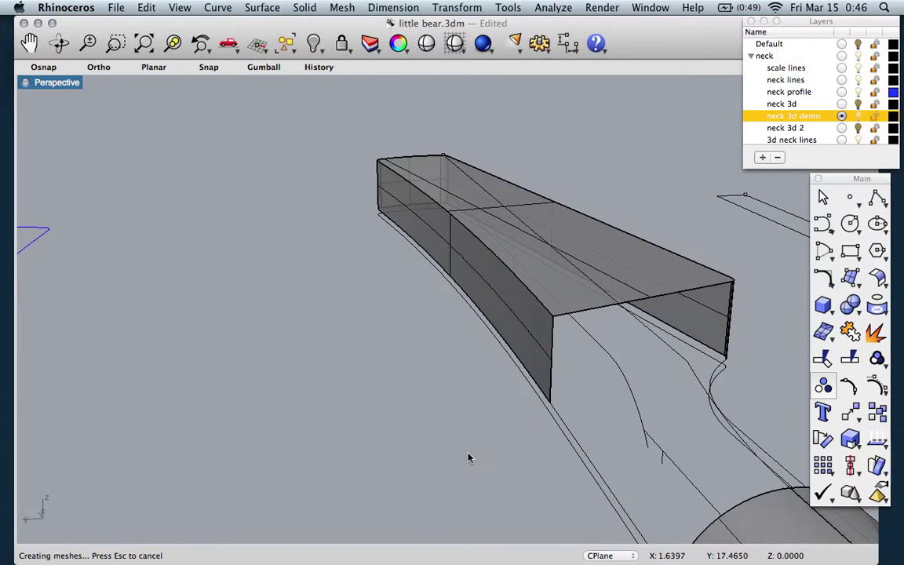
left_click(848, 225)
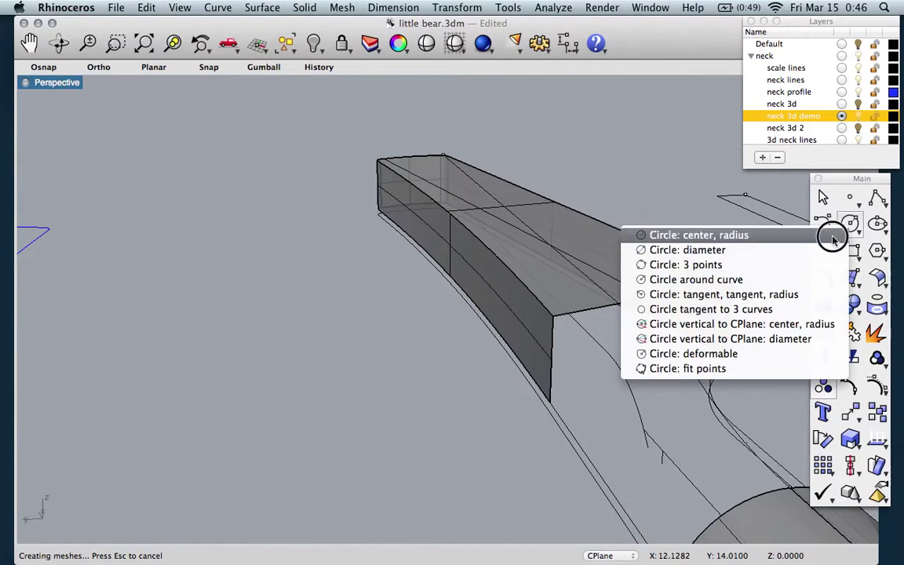
left_click(782, 309)
left_click(581, 317)
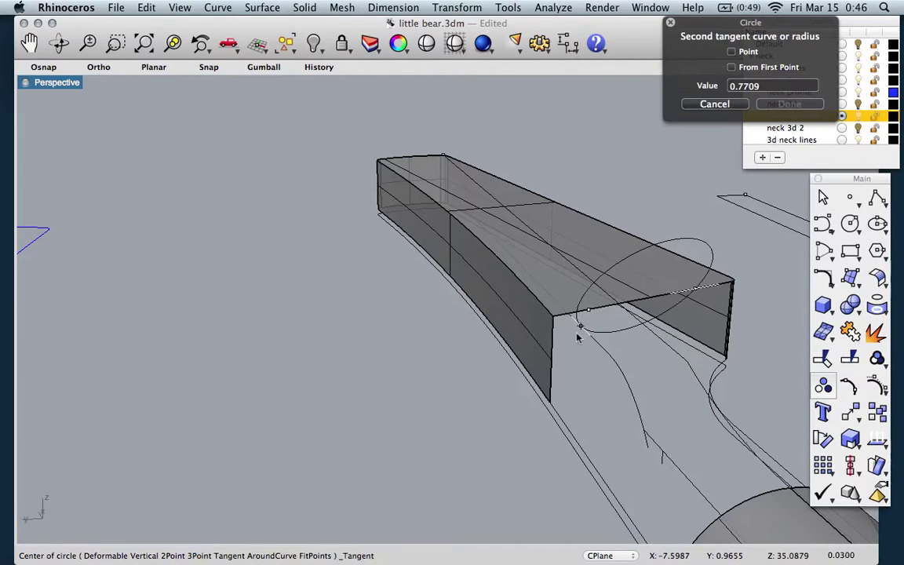
left_click(553, 361)
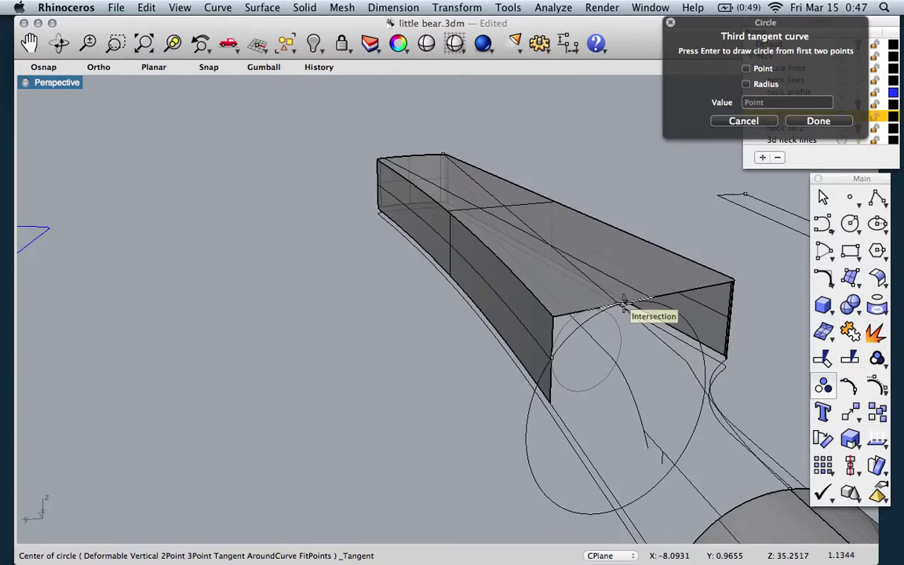
right_click_drag(624, 303, 616, 325)
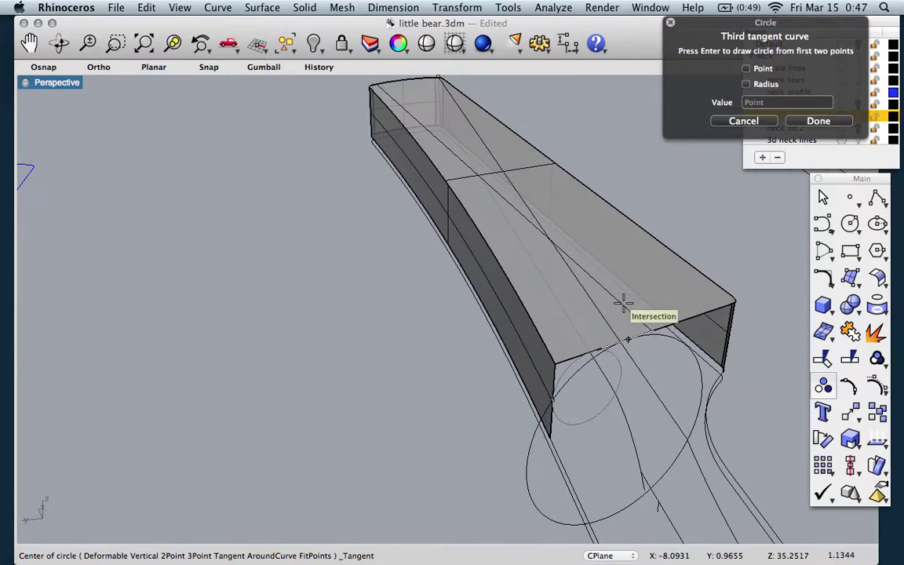
left_click(622, 344)
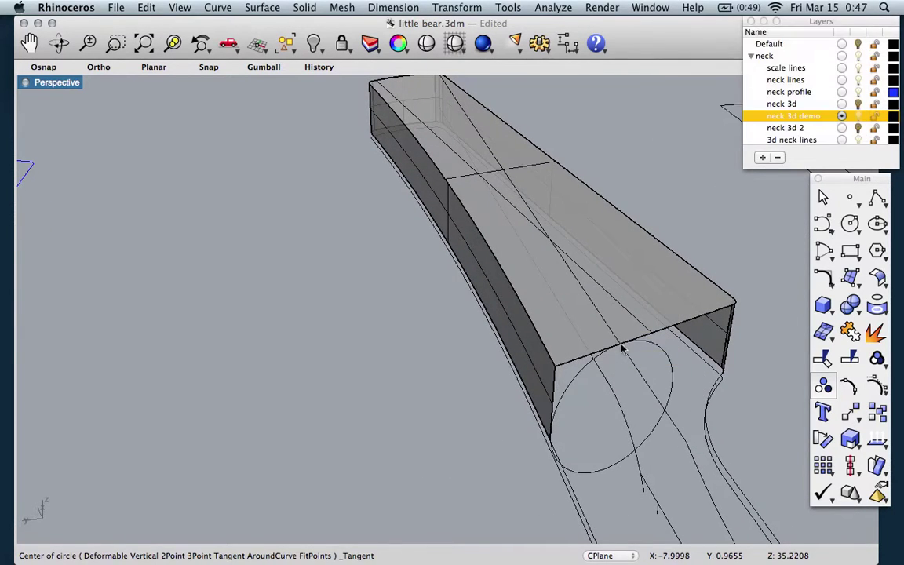
Trim the tangent circle against the block's top and side edges, leaving only the quarter arc in the upper corner.
right_click_drag(583, 407, 586, 390)
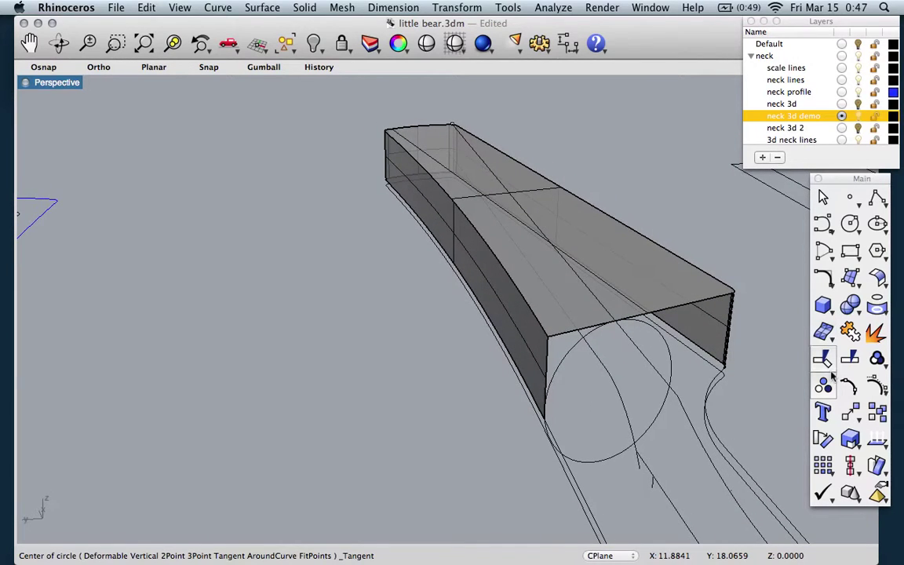
left_click(816, 332)
left_click(561, 339)
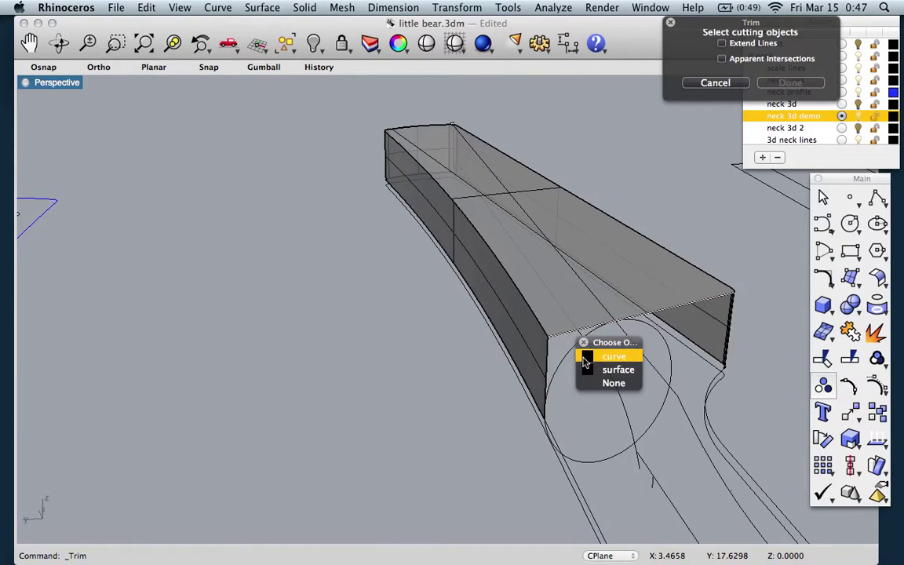
left_click(584, 360)
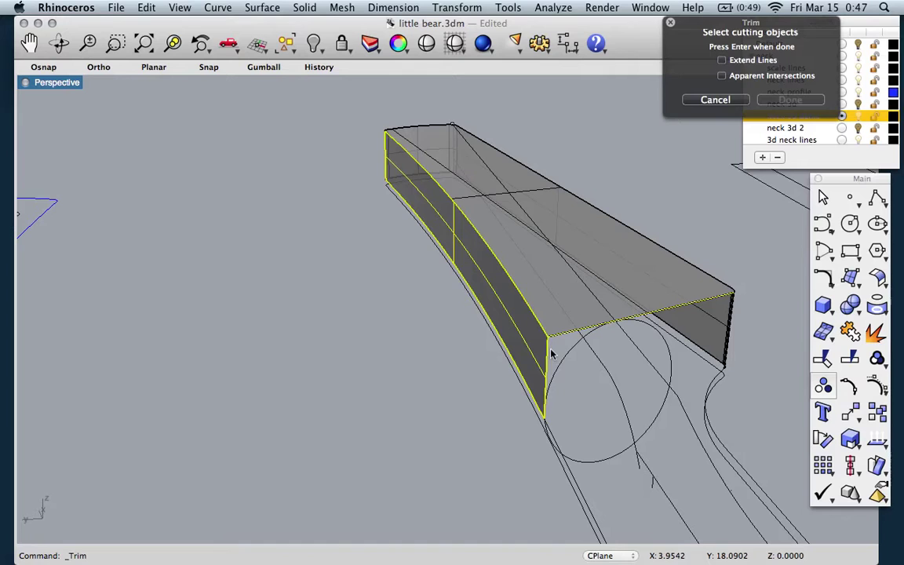
key("Return")
left_click(603, 462)
key("Return")
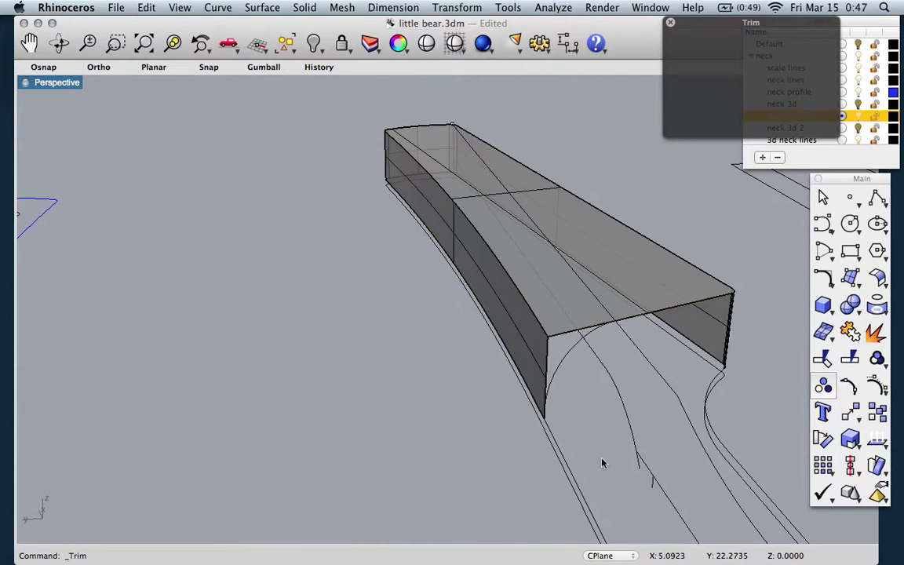
Delete the long curved side surface of the headstock block next to the arc.
right_click_drag(587, 418, 585, 419)
scroll(585, 421, "left", 5)
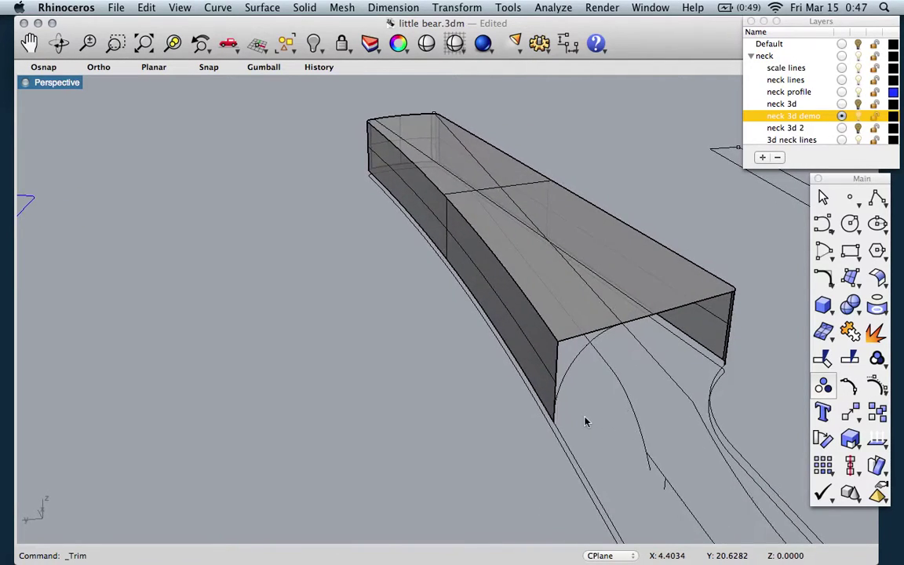
left_click(537, 341)
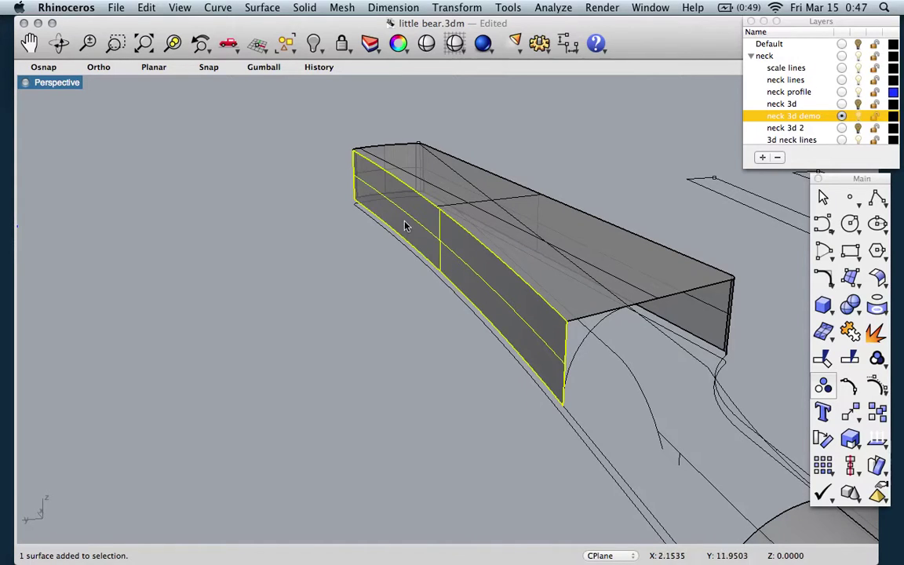
key("Delete")
Try to extend the arc with a short polyline from its lower end to the headstock outline, and delete the drawn line.
scroll(523, 300, "down", 5)
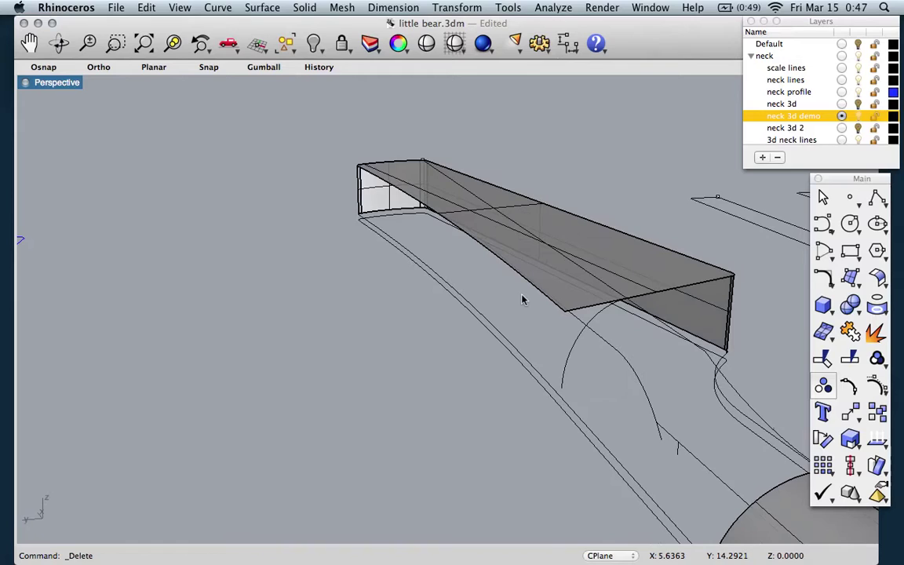
left_click(880, 201)
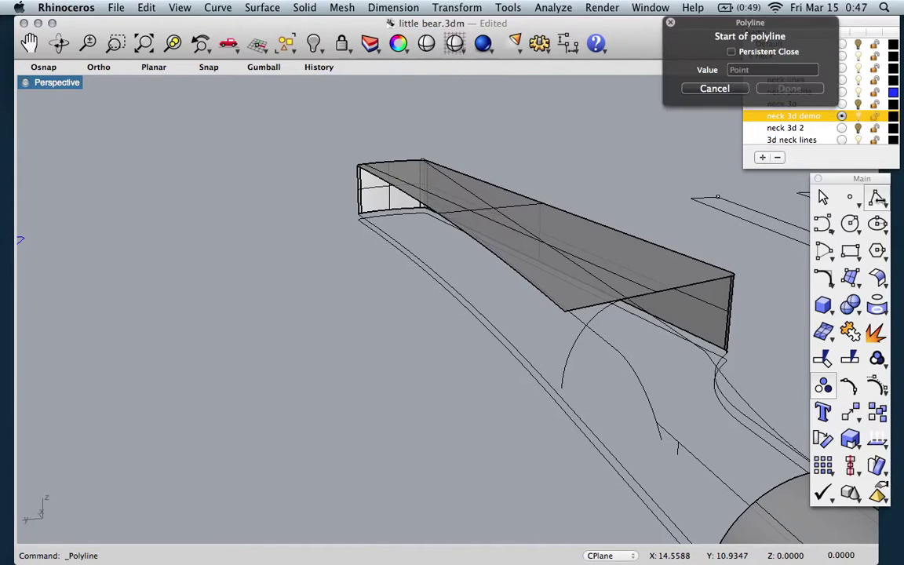
left_click(563, 390)
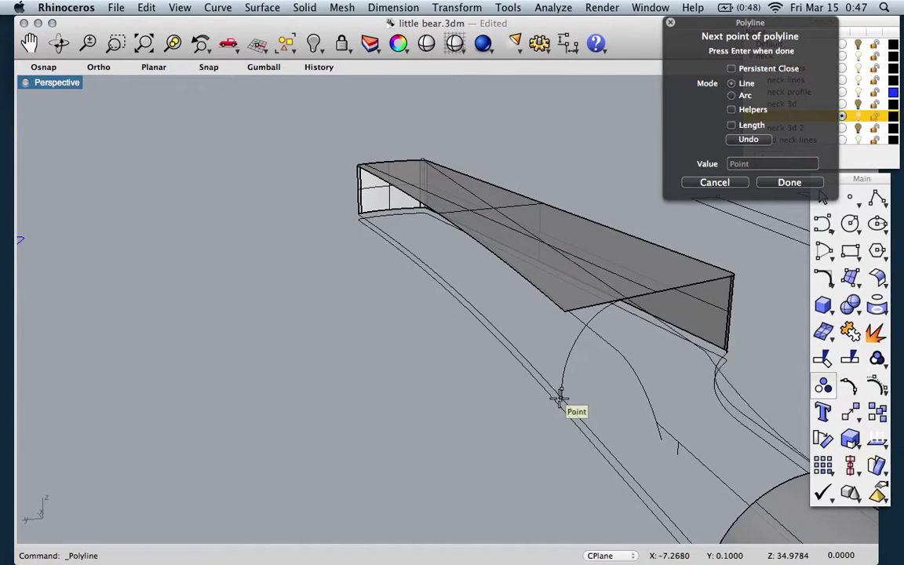
scroll(557, 398, "up", 5)
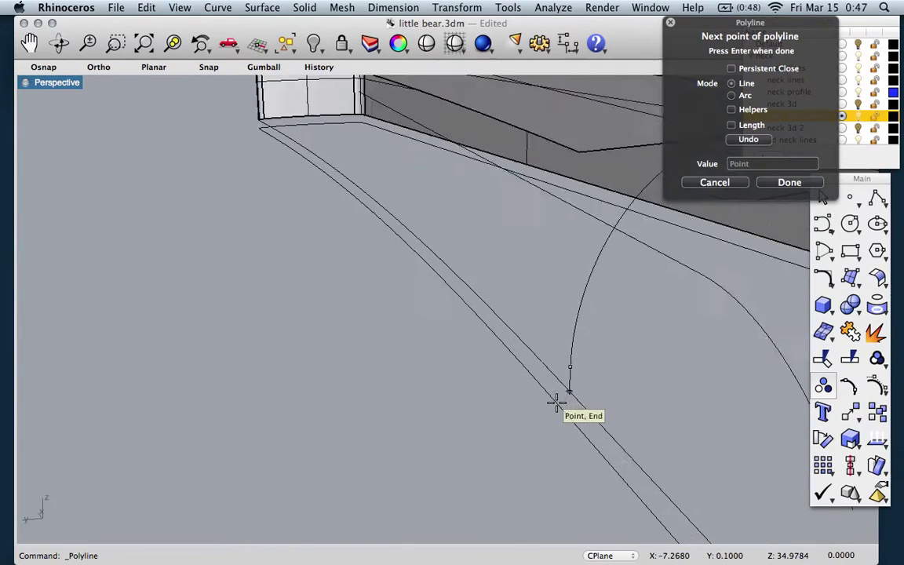
left_click(577, 385)
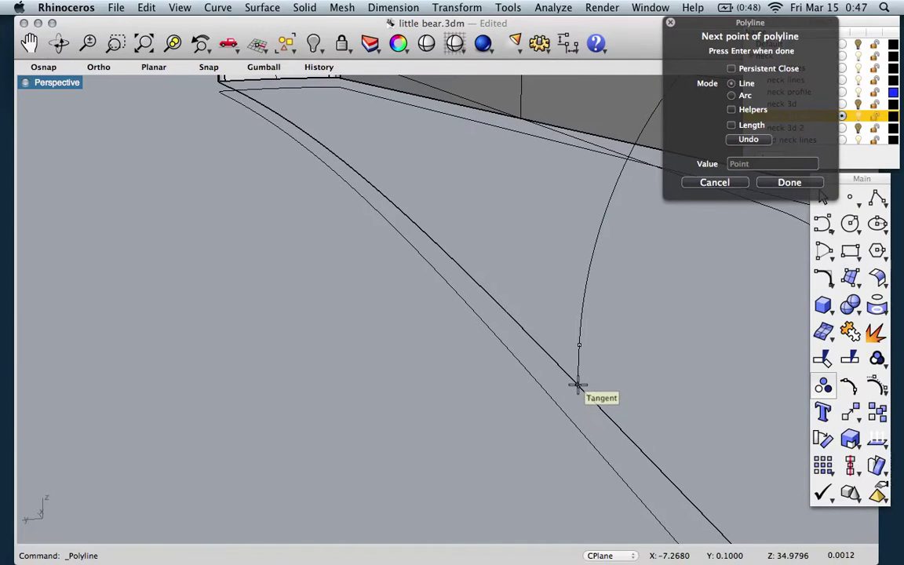
left_click(39, 64)
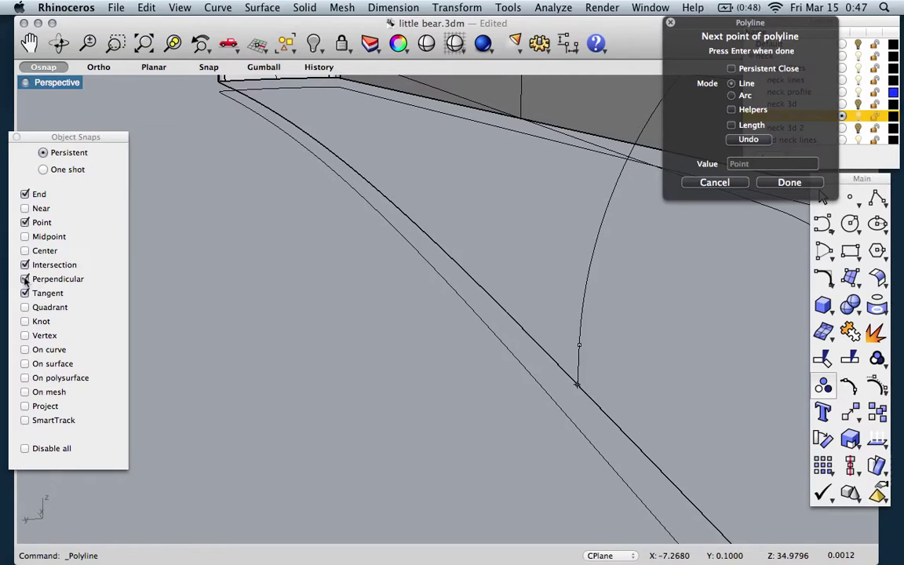
left_click(577, 429)
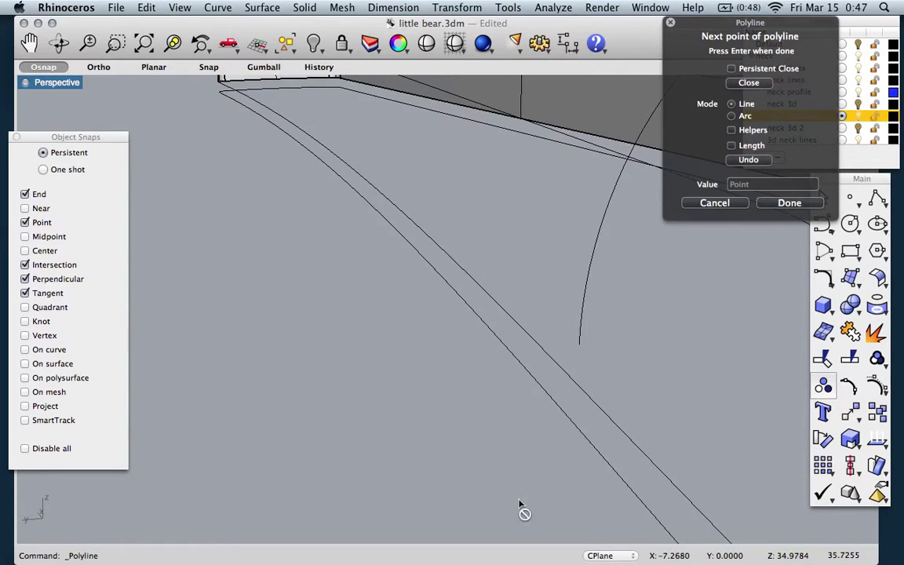
scroll(489, 438, "up", 2)
scroll(488, 435, "left", 2)
scroll(488, 436, "right", 4)
key("Return")
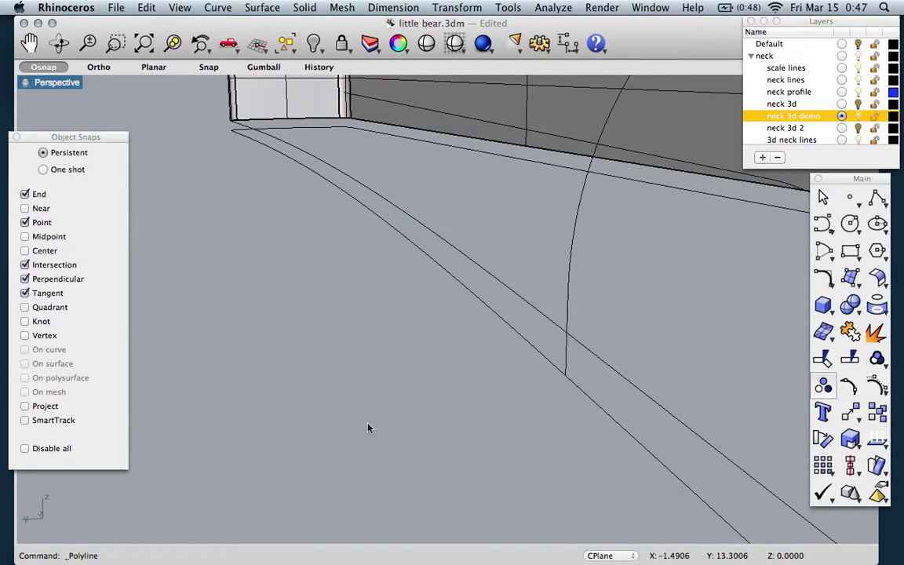
left_click(564, 359)
key("Delete")
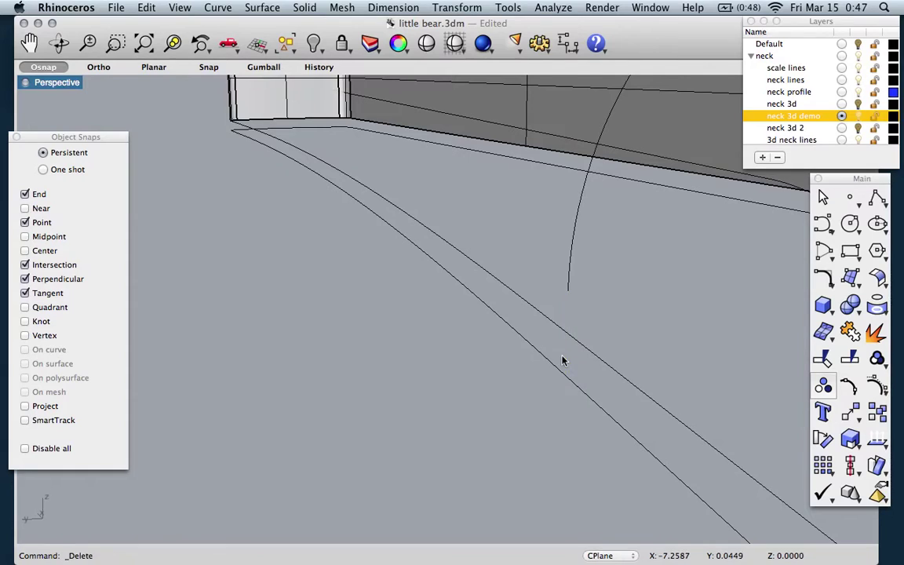
Draw a short polyline from the arc's lower end down to the upper of the two headstock outline curves.
key("Return")
left_click(567, 290)
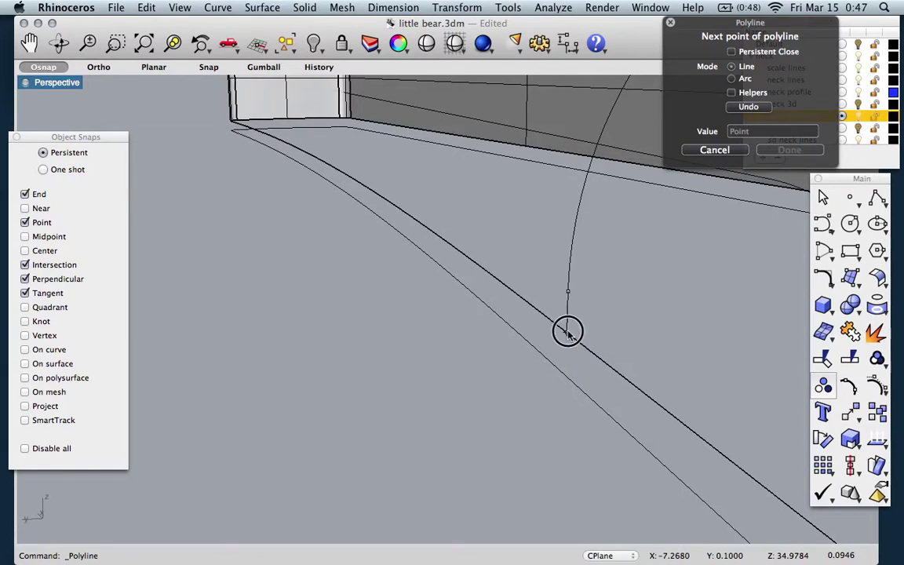
left_click(526, 360)
key("Return")
Join the short line and the arc into one open curve and close the object snap settings.
left_click(566, 312)
left_click(573, 261)
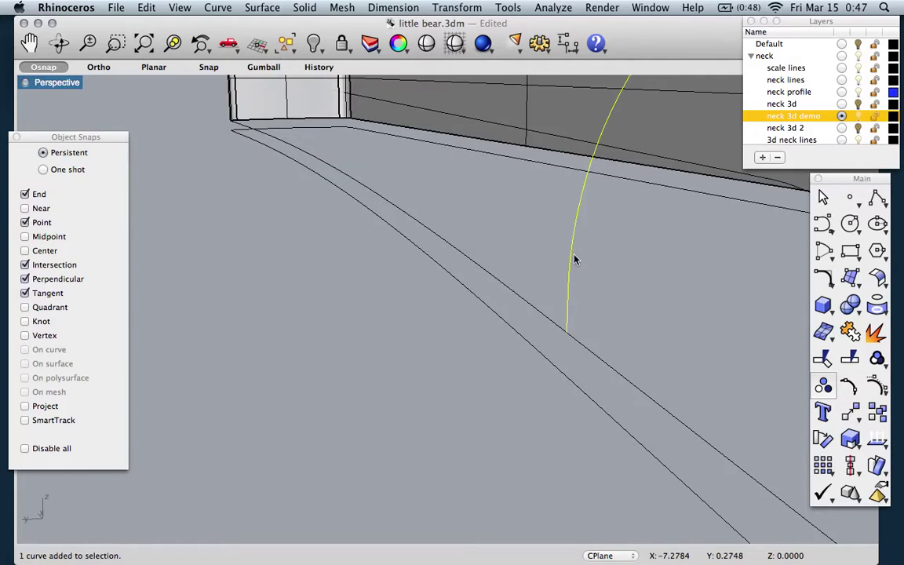
left_click(851, 332)
scroll(375, 407, "down", 3)
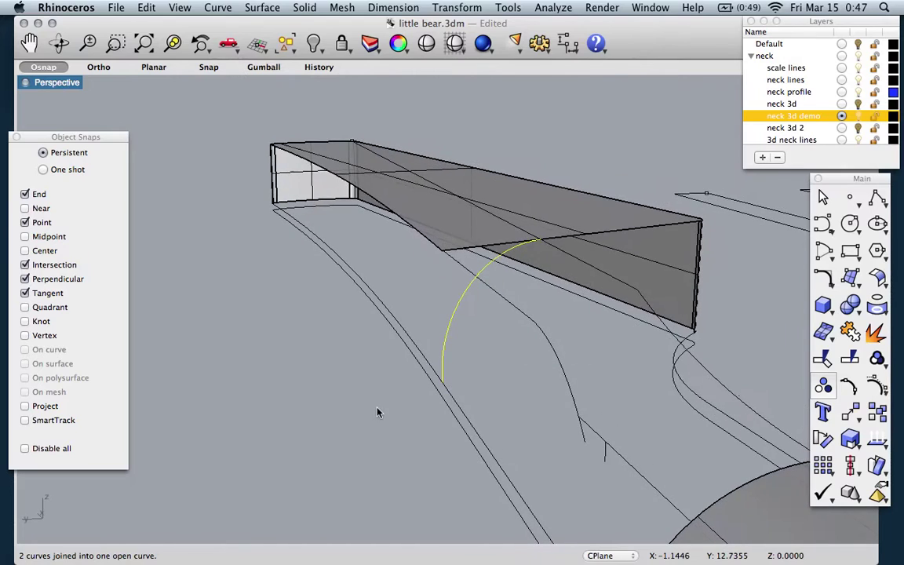
left_click(17, 136)
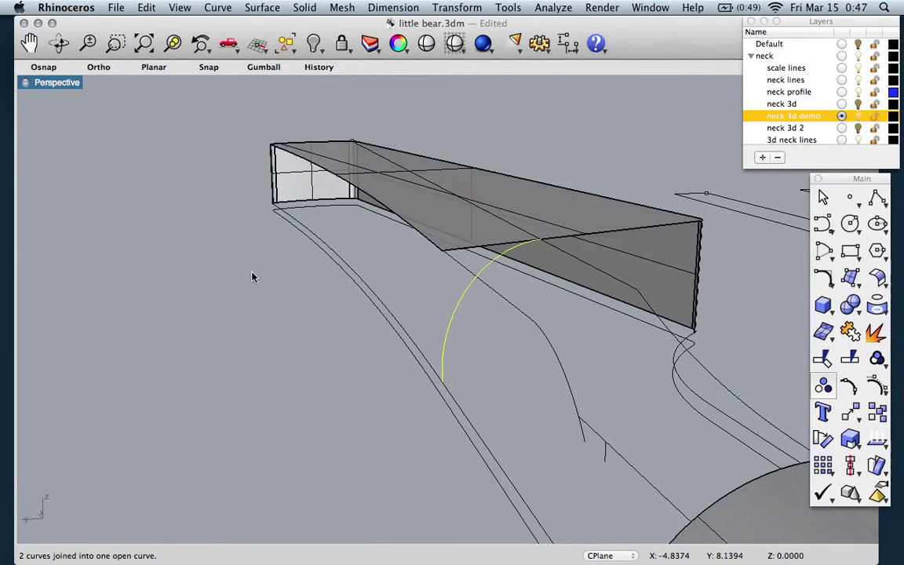
Start a one-rail sweep with the upper headstock outline curve as rail and the neck's end curve as first cross section.
scroll(253, 276, "down", 2)
right_click_drag(252, 277, 271, 273)
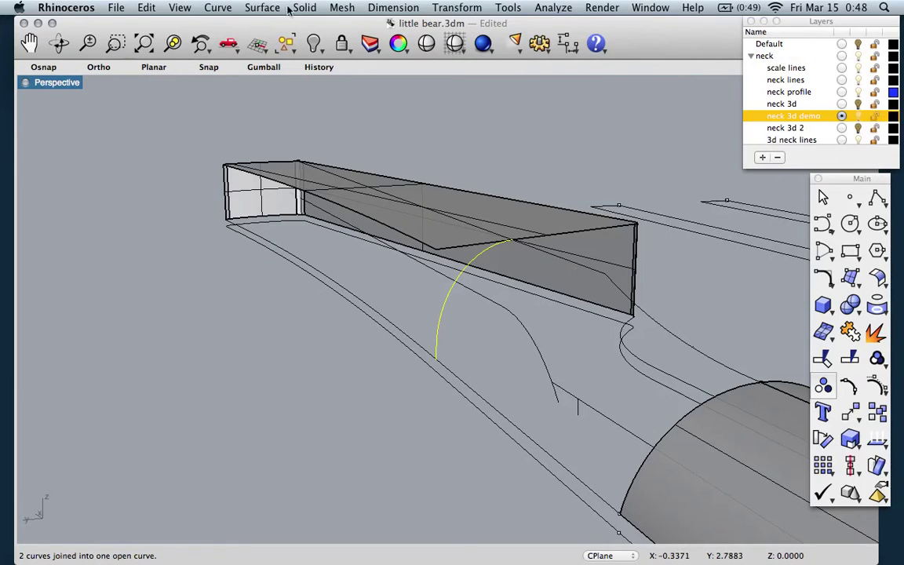
left_click(257, 8)
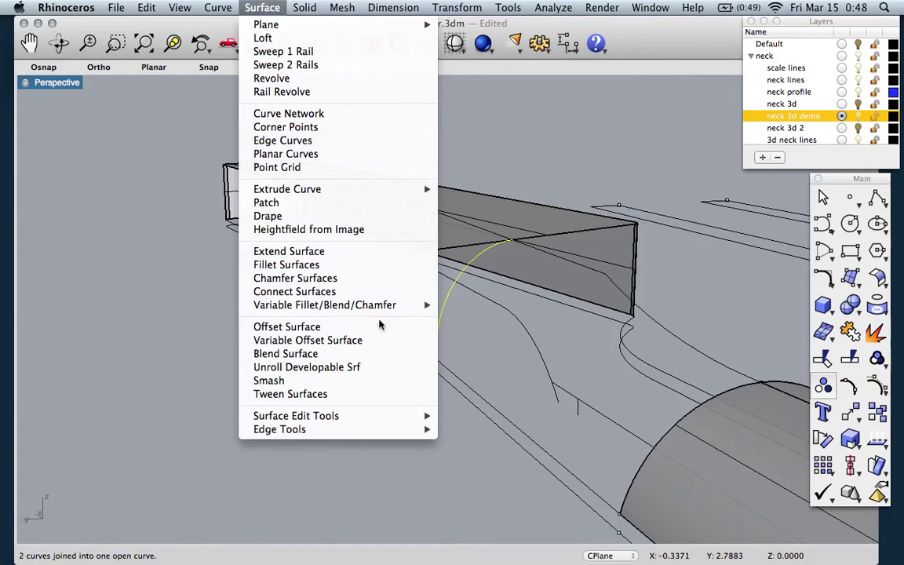
left_click(281, 52)
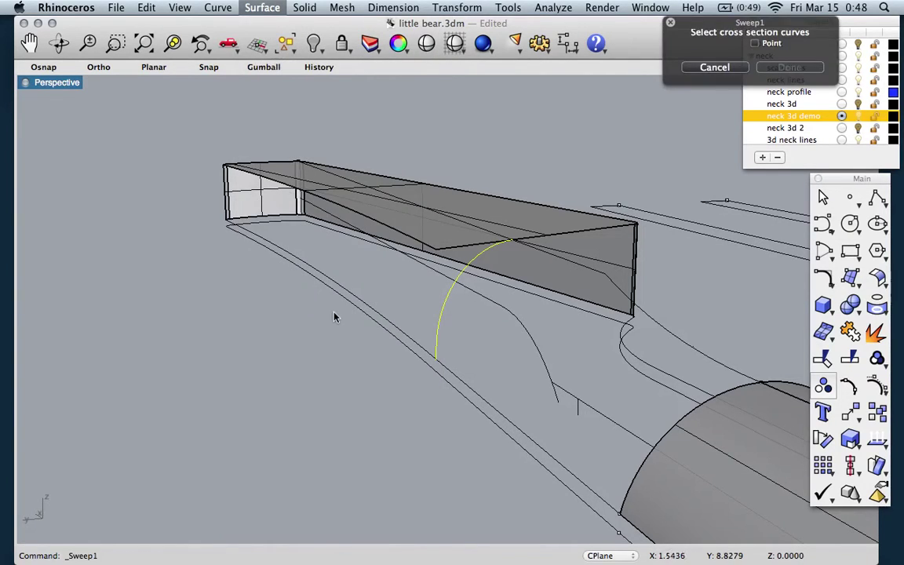
key("Escape")
key("Return")
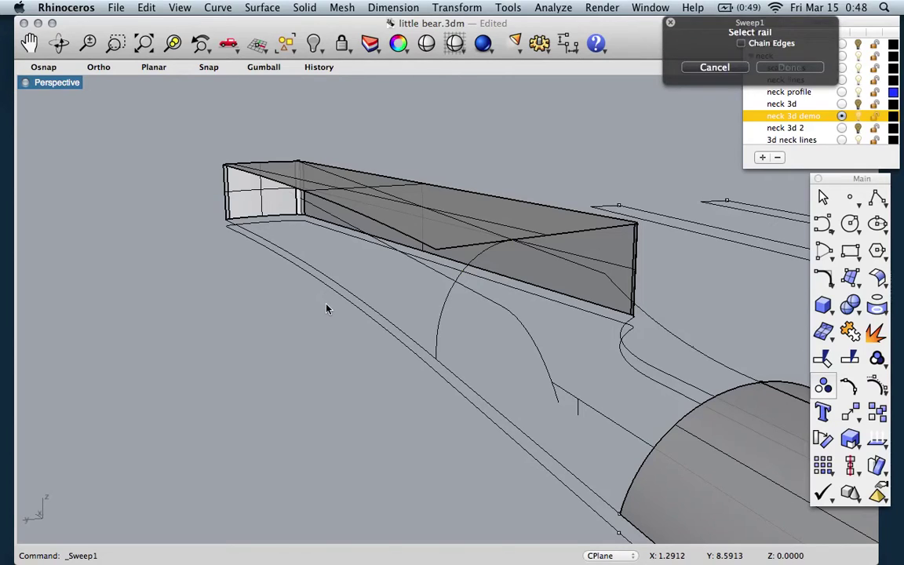
left_click(442, 363)
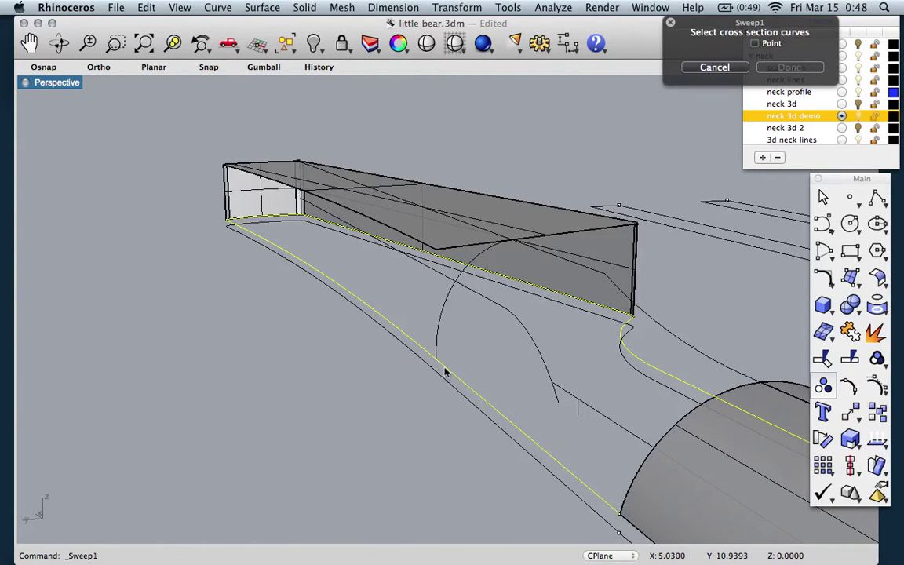
left_click(637, 481)
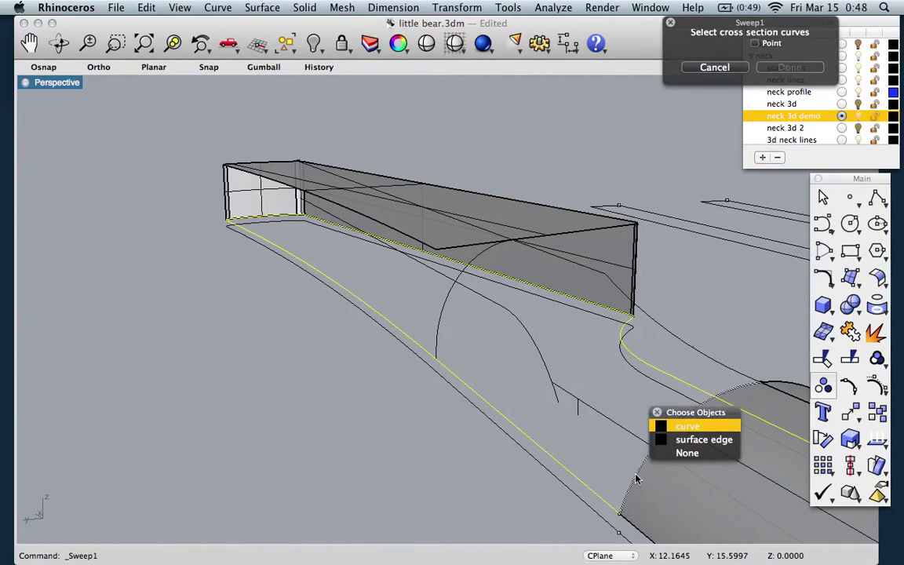
left_click(675, 428)
Add the joined arc and the vertical corner edge at the headstock's far end as cross sections and create the sweep.
right_click_drag(202, 208, 201, 212)
scroll(351, 132, "down", 5)
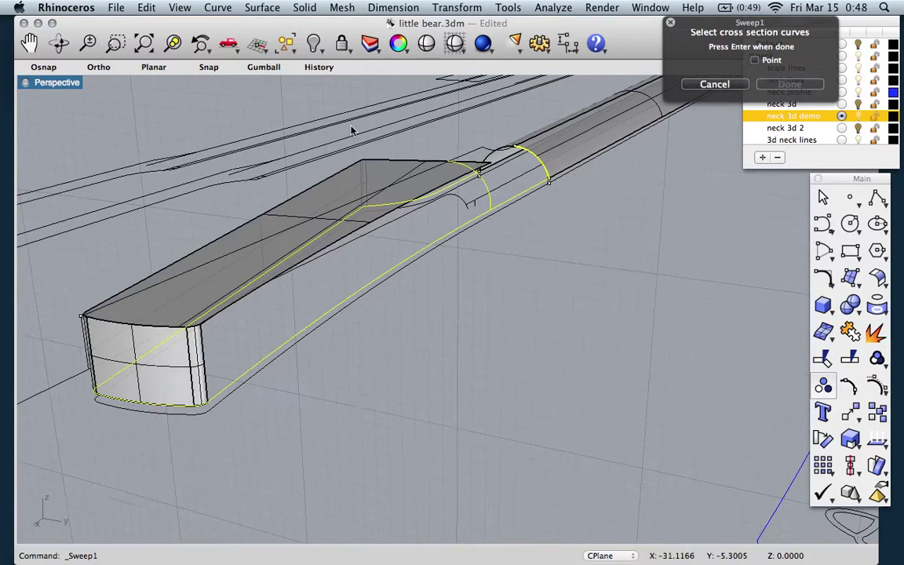
scroll(194, 300, "up", 5)
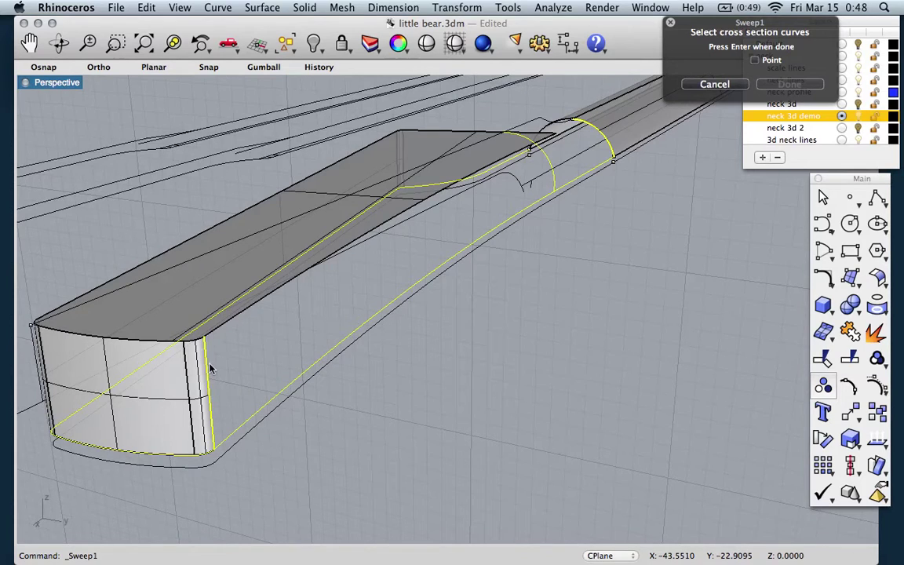
key("Return")
left_click(321, 387)
right_click_drag(443, 371, 445, 376)
scroll(444, 376, "up", 10)
scroll(445, 376, "left", 10)
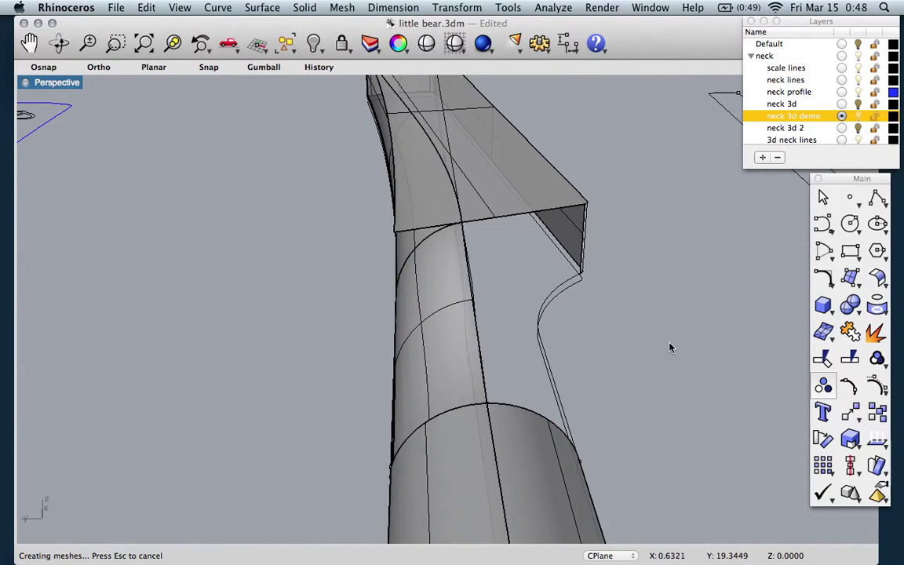
Trim away the part of the headstock block's flat back surface outside the swept side, using the swept surface as cutter.
left_click(821, 361)
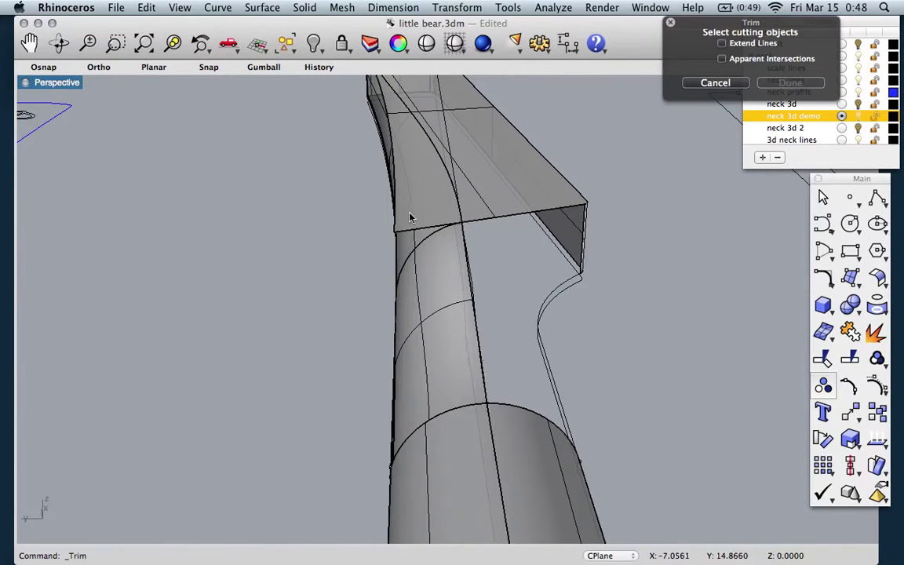
left_click(433, 315)
scroll(398, 228, "left", 10)
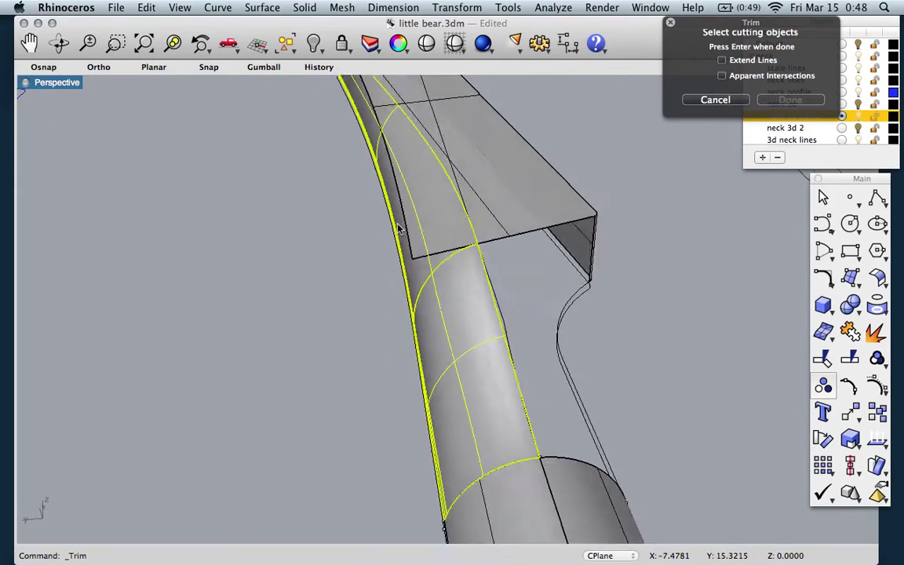
key("Return")
left_click(358, 226)
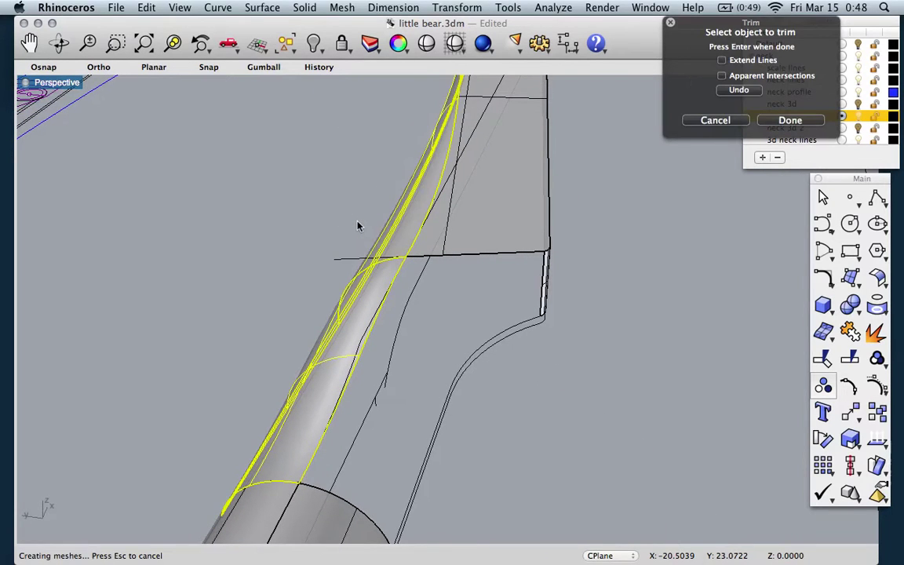
key("Return")
Set up a one-rail sweep on the opposite side along the upper outline, from the neck's end curve to the headstock's near vertical corner edge.
scroll(318, 252, "right", 10)
scroll(318, 251, "right", 10)
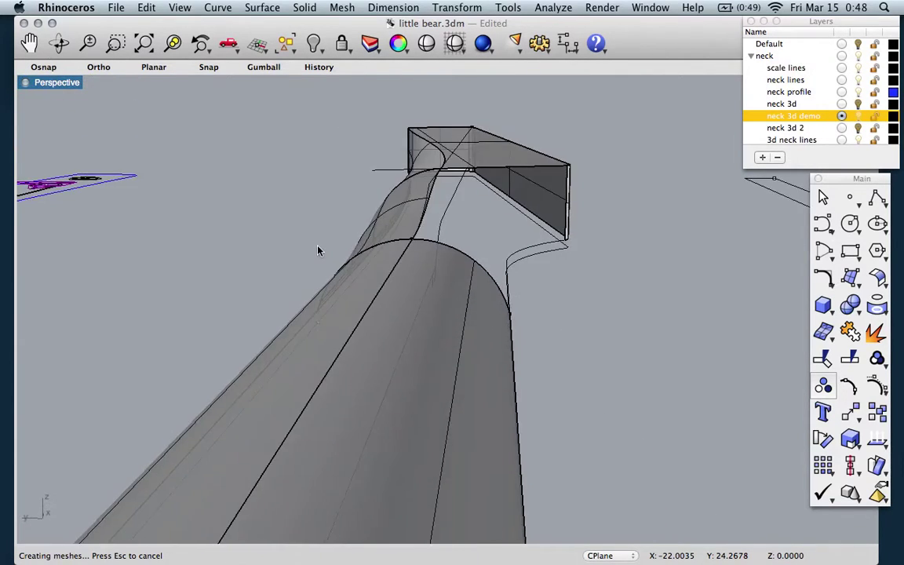
scroll(318, 251, "right", 6)
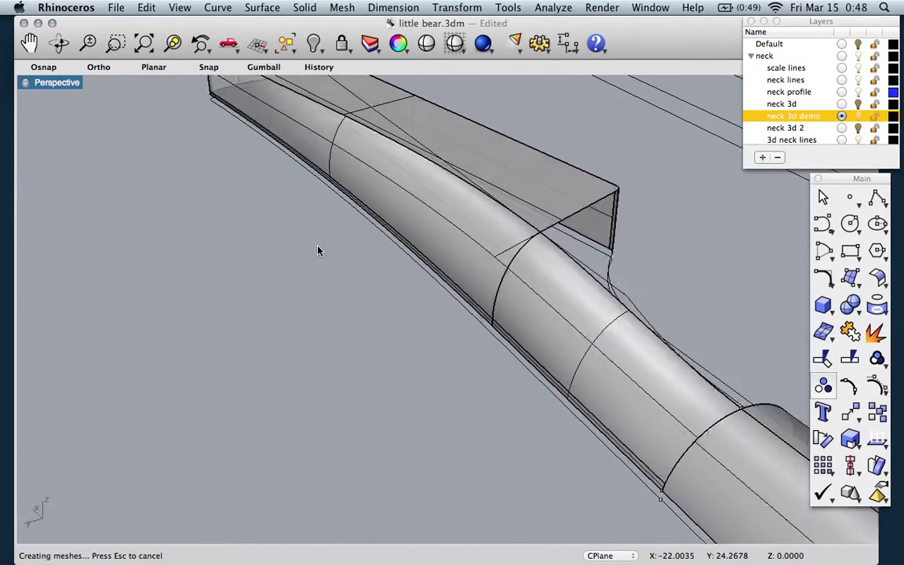
scroll(317, 251, "left", 10)
scroll(318, 251, "left", 8)
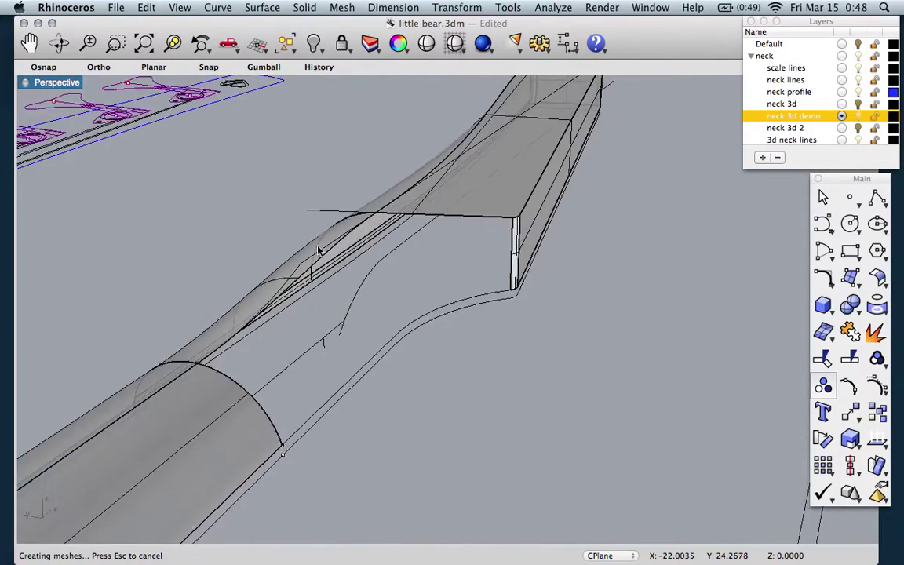
scroll(470, 261, "down", 5)
scroll(317, 279, "right", 10)
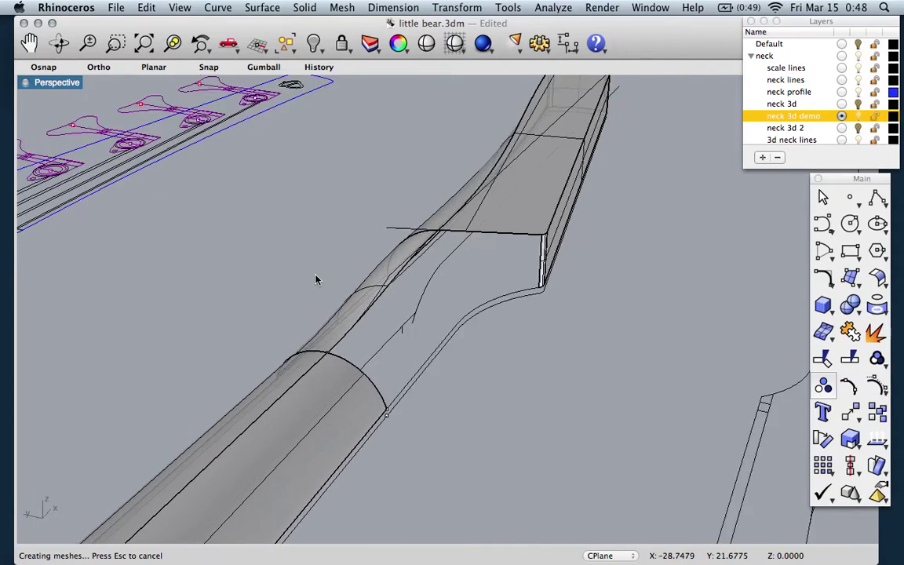
left_click(262, 7)
left_click(282, 51)
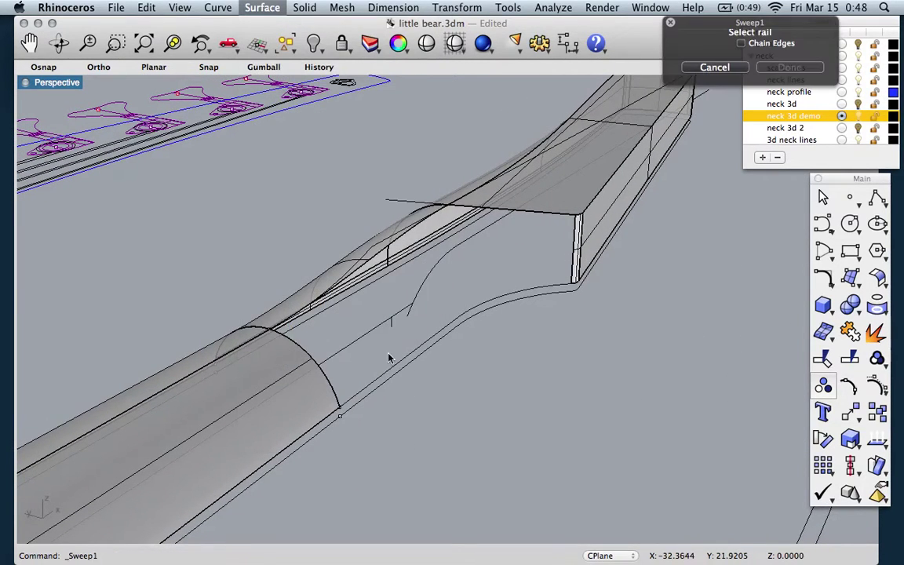
left_click(390, 370)
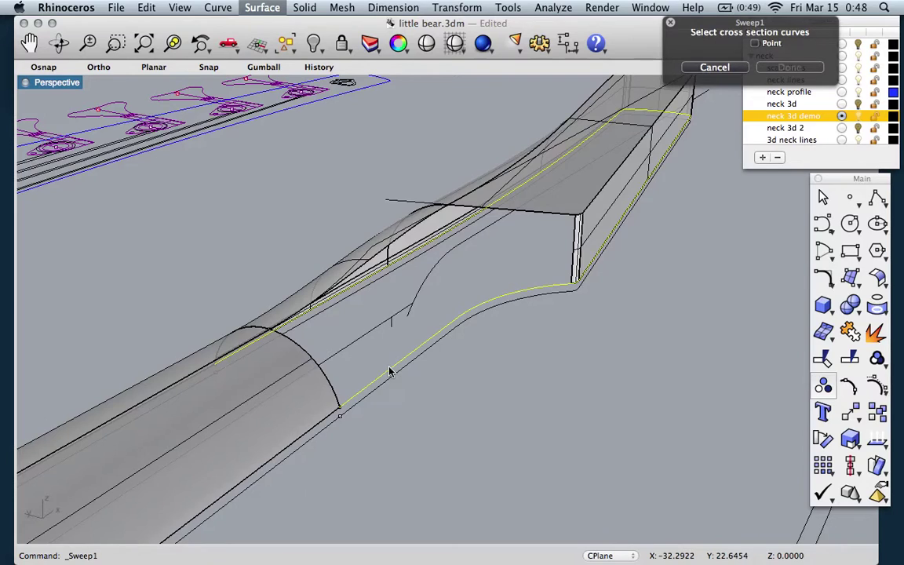
left_click(327, 381)
left_click(359, 414)
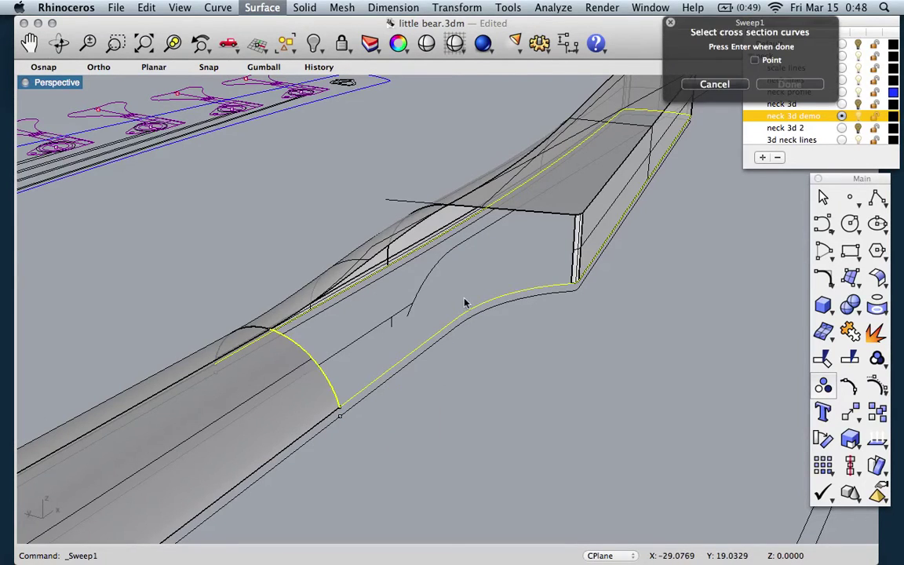
key("Return")
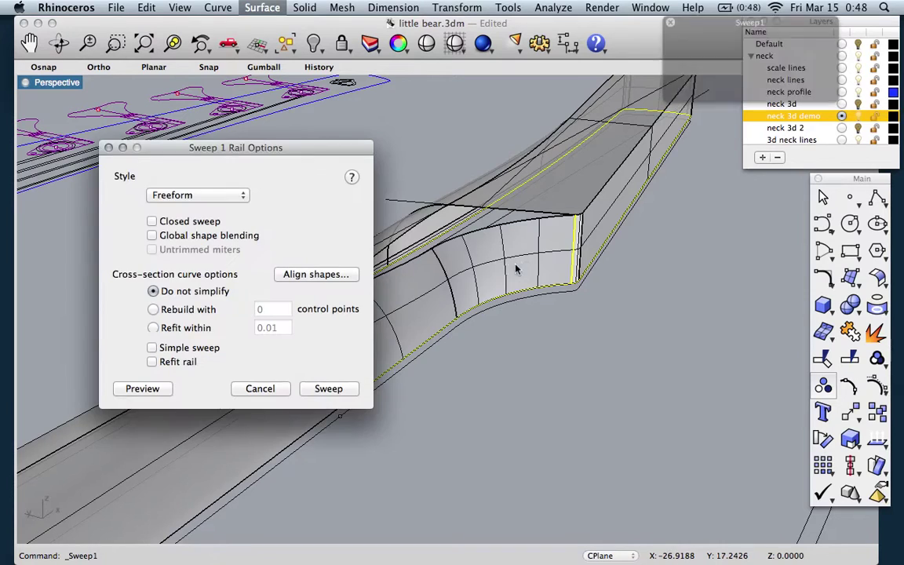
Enable the Simple sweep option, keeping the Freeform style, and create the second transition surface.
right_click_drag(420, 273, 429, 309)
scroll(429, 309, "up", 5)
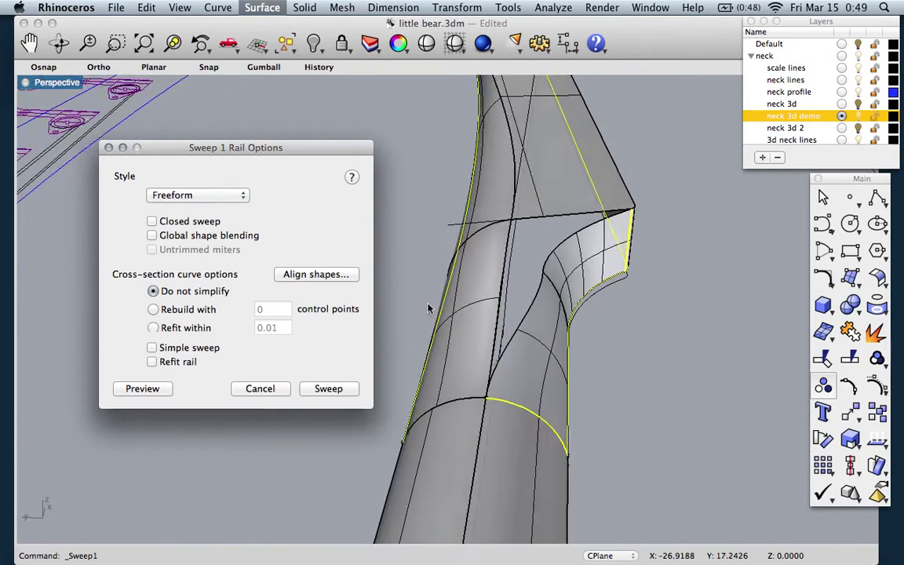
scroll(429, 308, "down", 2)
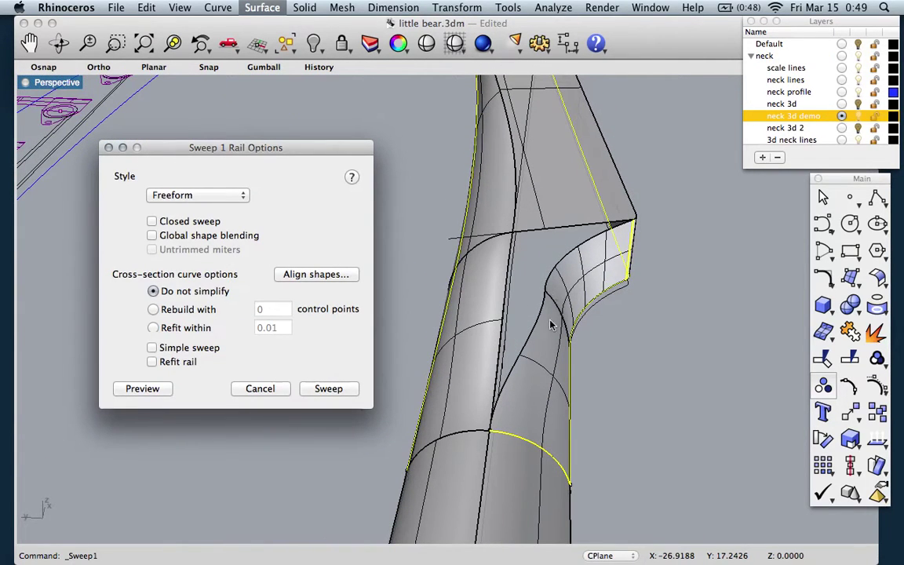
left_click(153, 348)
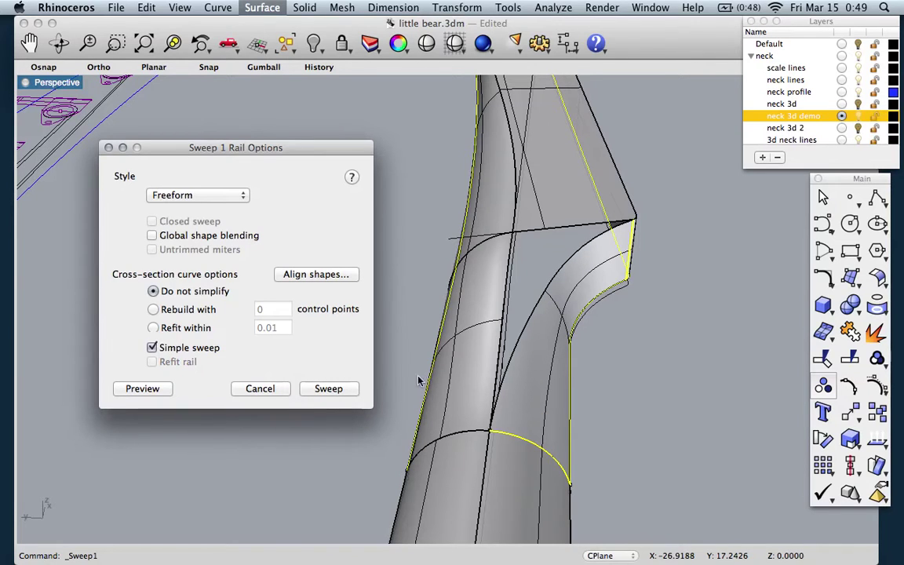
scroll(511, 418, "down", 5)
scroll(511, 417, "left", 3)
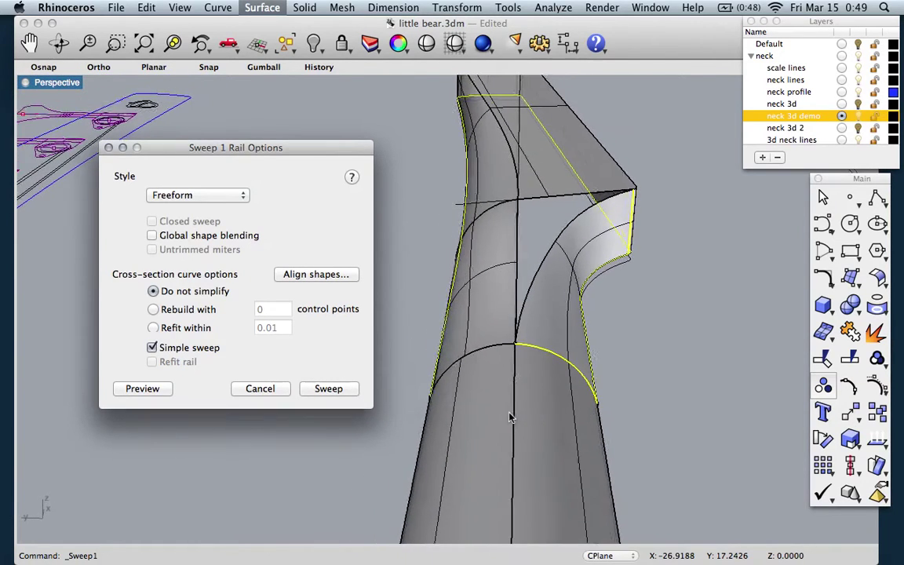
scroll(582, 237, "right", 5)
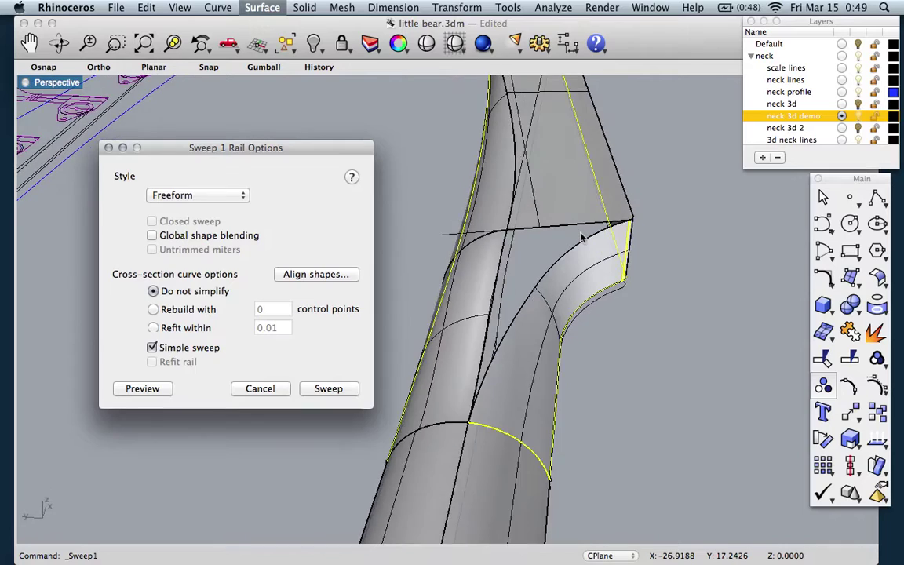
scroll(582, 238, "up", 3)
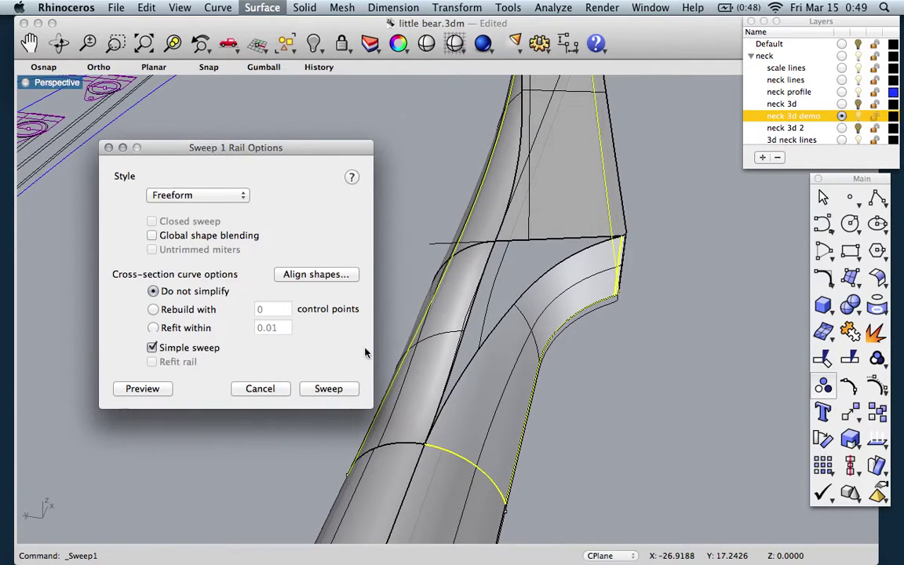
left_click(328, 389)
Examine the second swept surface and the open gap between both sweeps and the headstock from several sides.
scroll(531, 383, "up", 10)
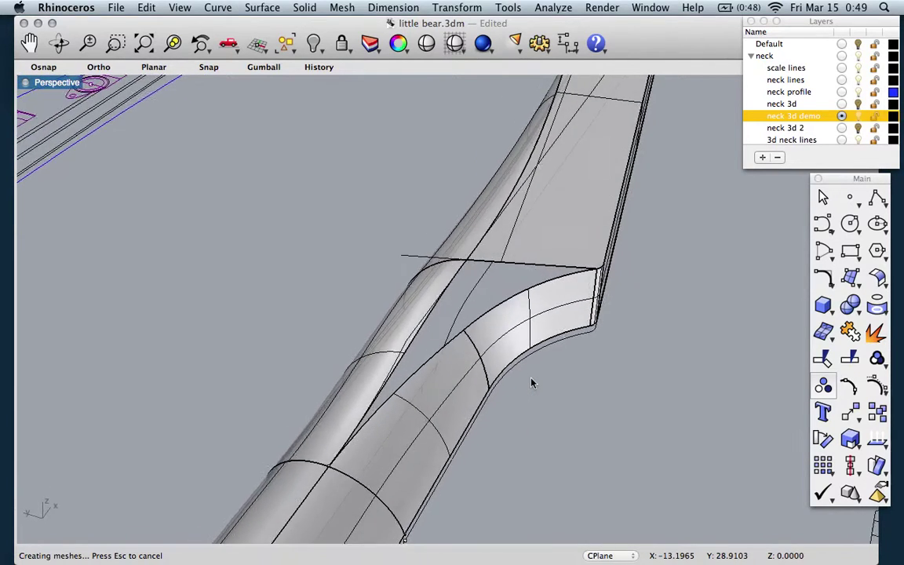
scroll(531, 383, "up", 15)
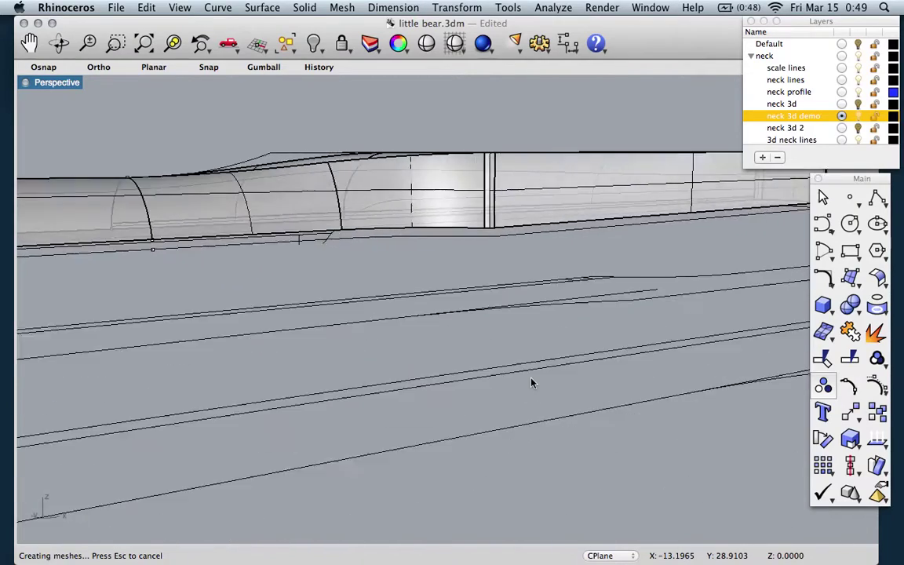
scroll(531, 383, "up", 10)
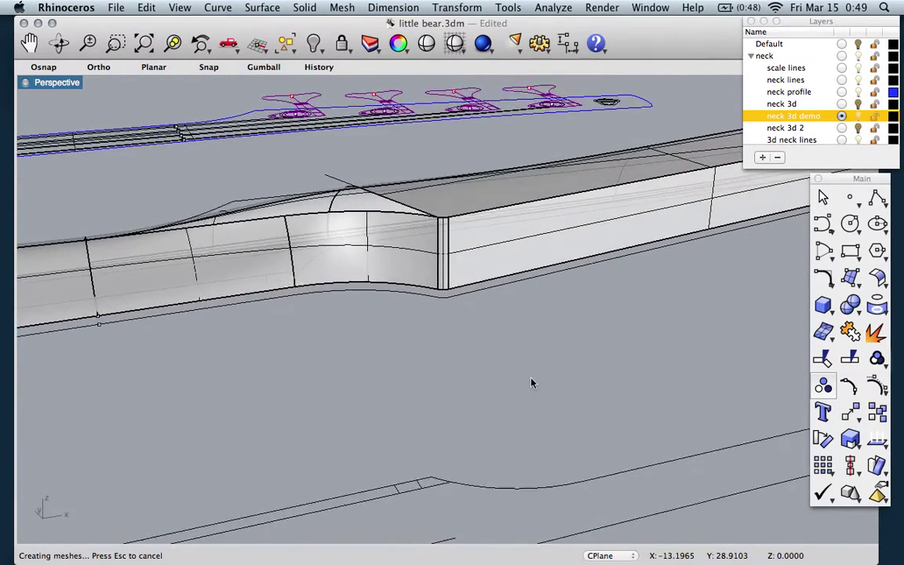
scroll(530, 383, "up", 10)
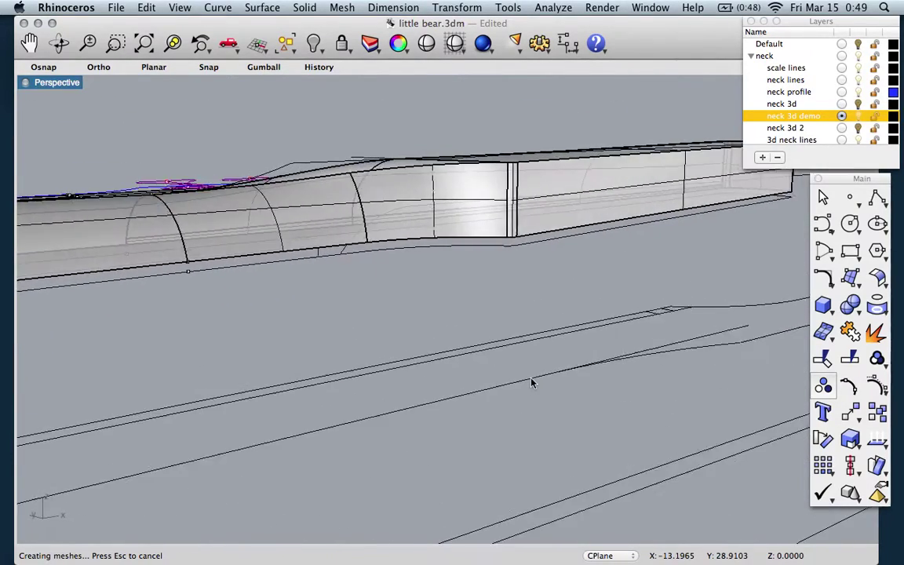
scroll(530, 383, "up", 8)
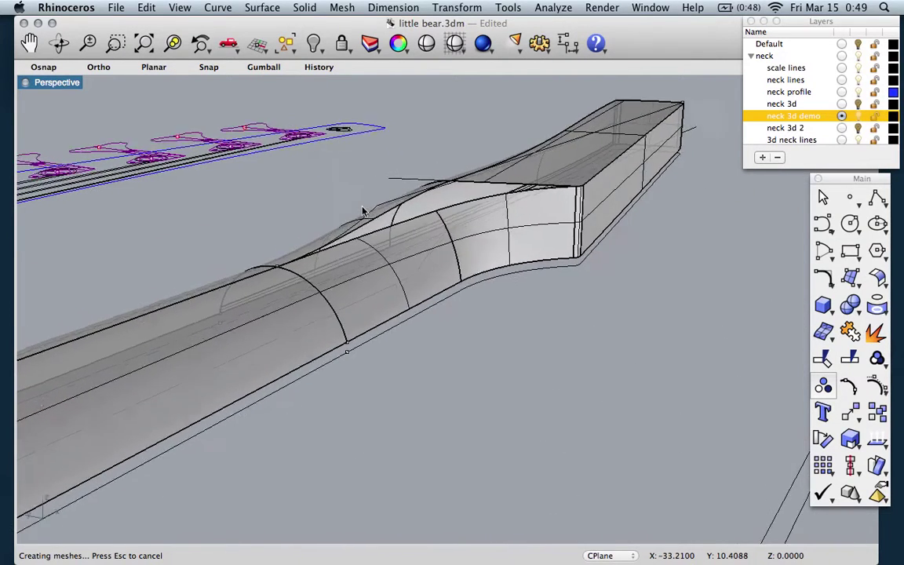
scroll(367, 226, "left", 8)
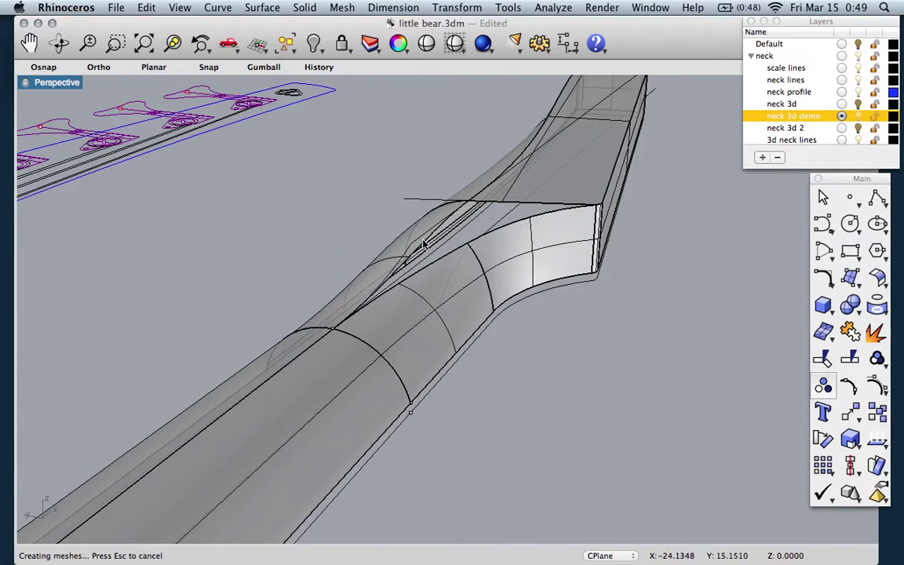
scroll(451, 224, "up", 3)
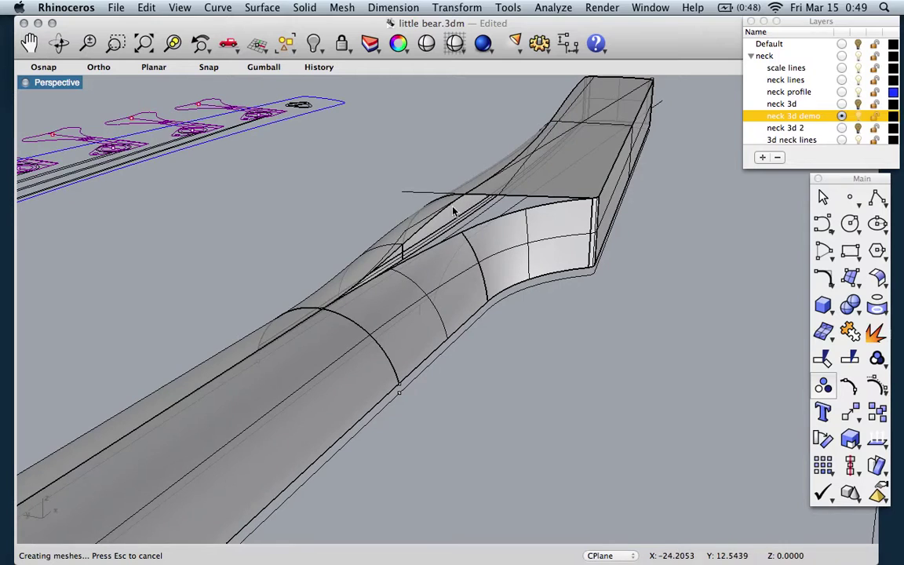
scroll(442, 222, "left", 8)
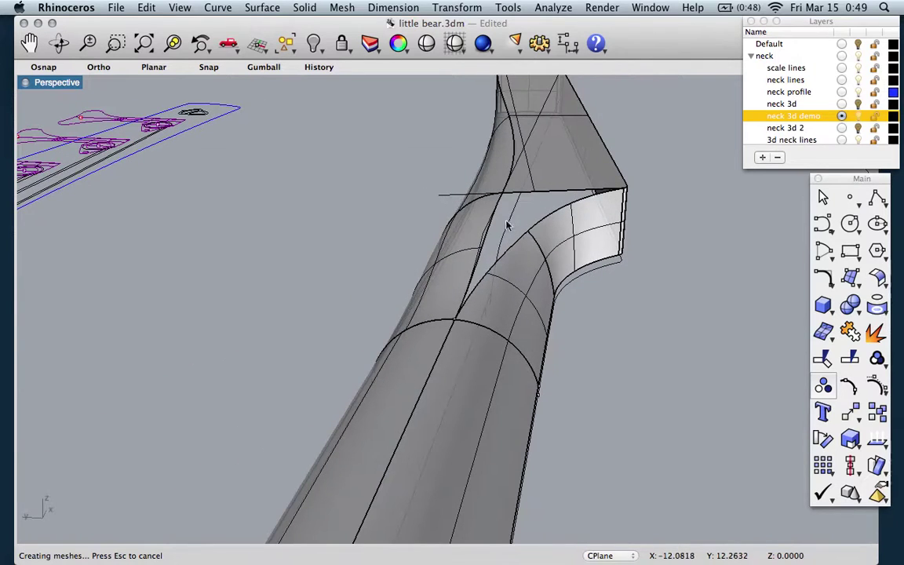
scroll(493, 263, "down", 5)
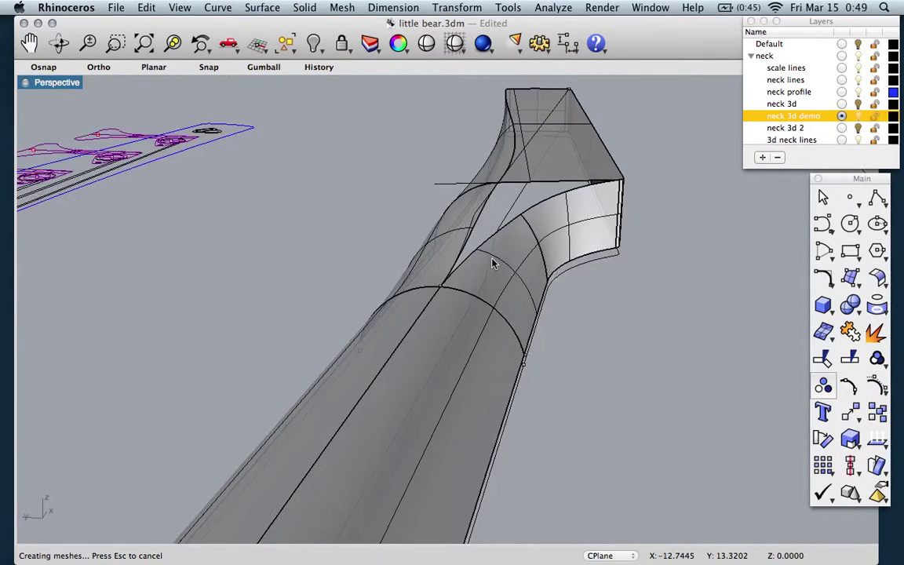
Examine the second swept surface's outline from the top and in perspective, checking how it meets the headstock corner.
scroll(493, 263, "down", 3)
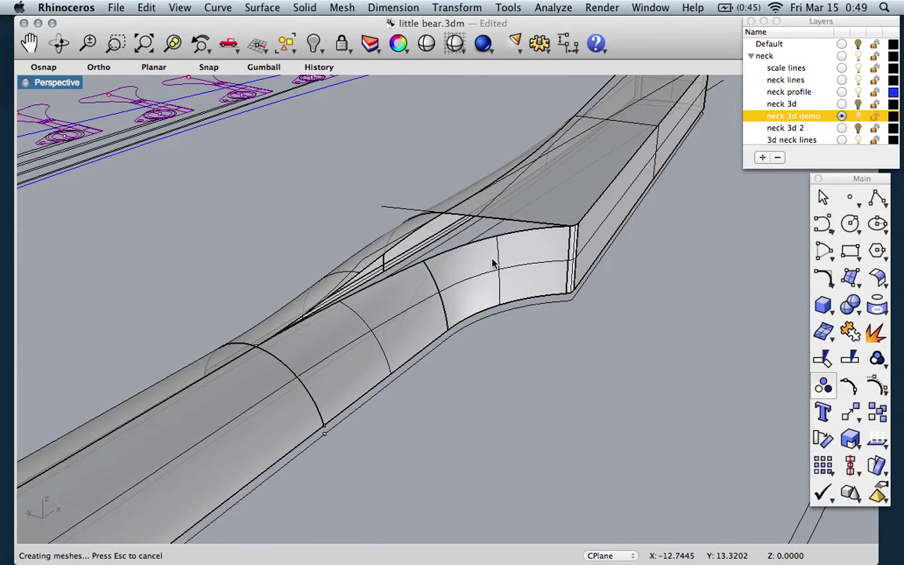
double_click(26, 83)
double_click(471, 320)
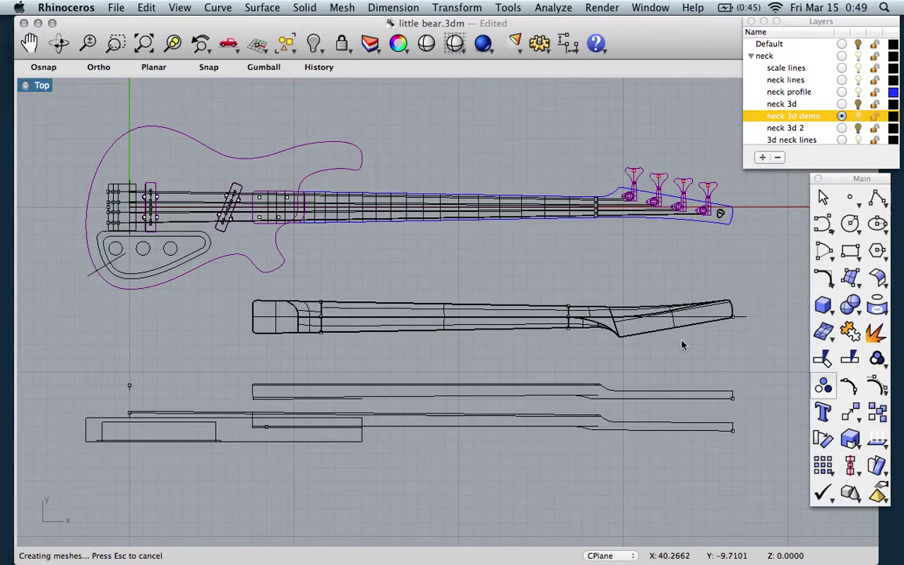
scroll(681, 343, "up", 10)
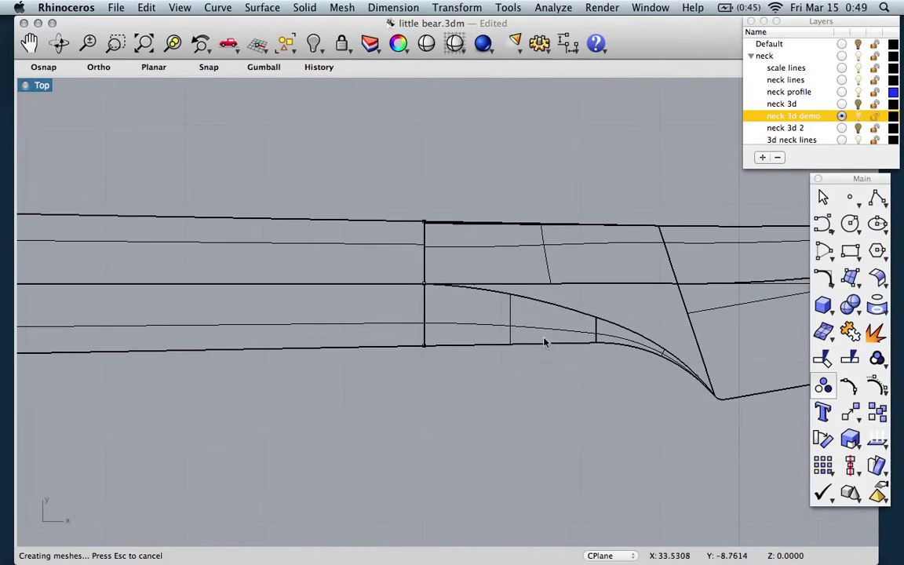
left_click(574, 314)
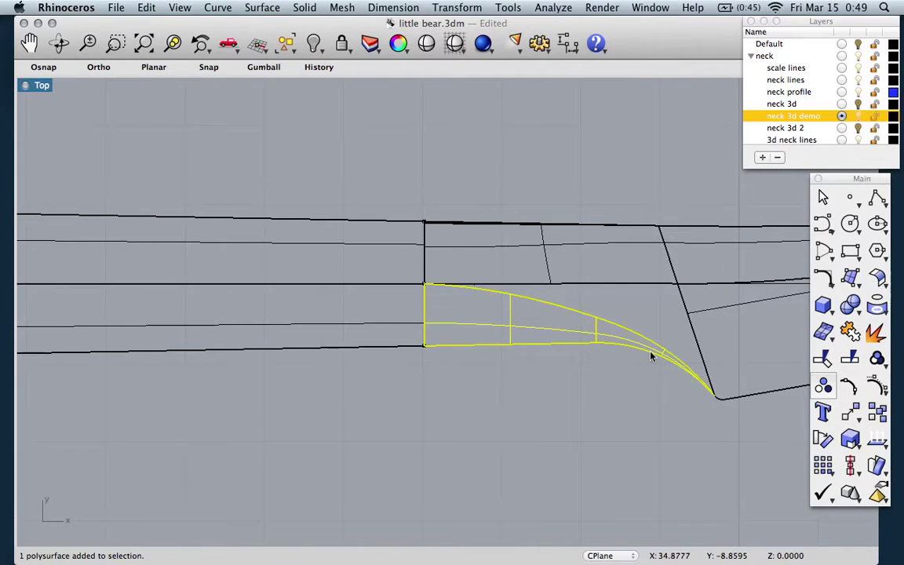
scroll(651, 356, "up", 3)
scroll(645, 384, "up", 2)
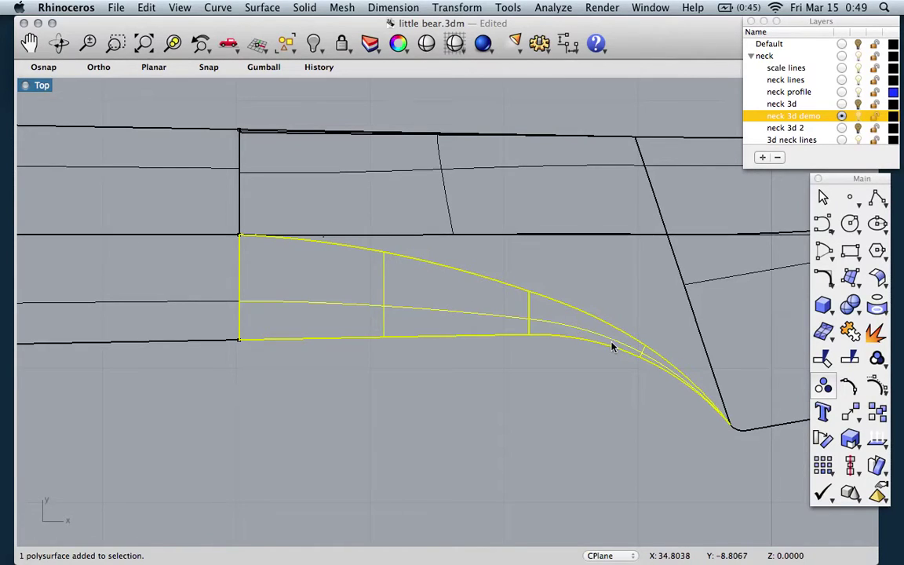
double_click(25, 86)
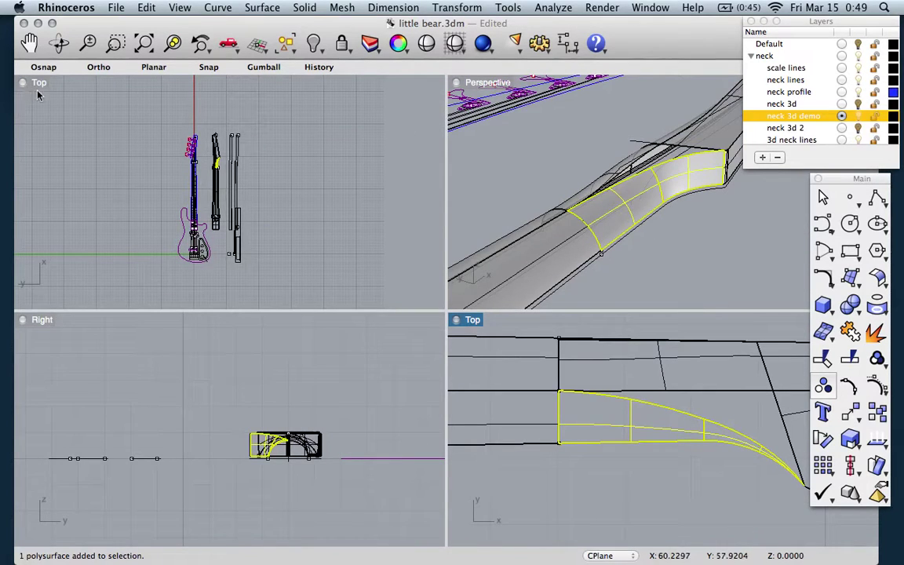
key("Escape")
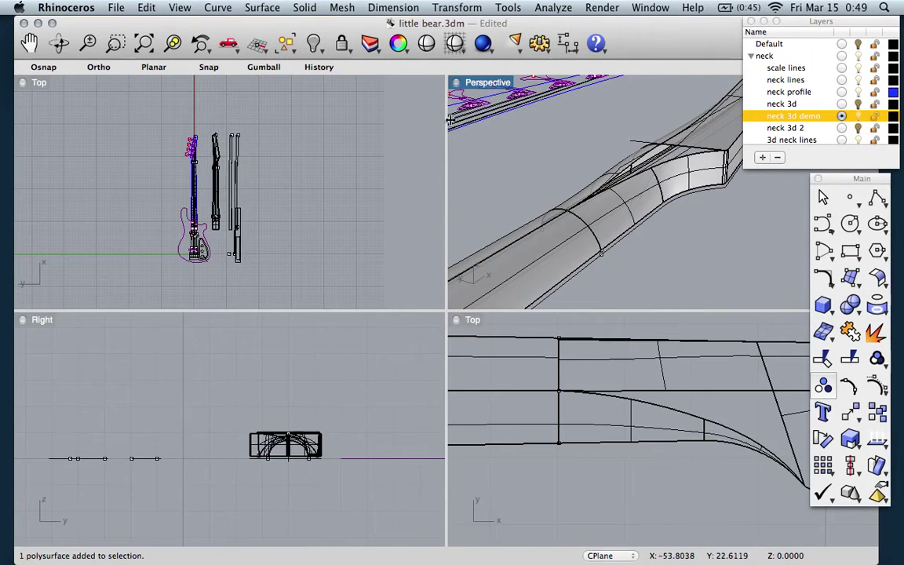
Split the straight line across the headstock's neck-side end, using the first swept transition surface as the cutting object.
left_click(459, 84)
scroll(451, 194, "down", 3)
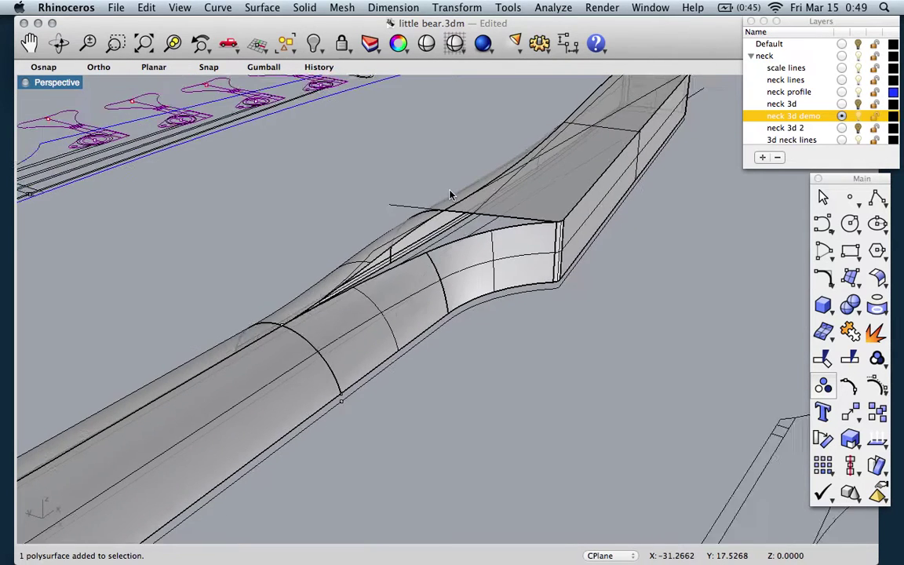
scroll(328, 244, "up", 3)
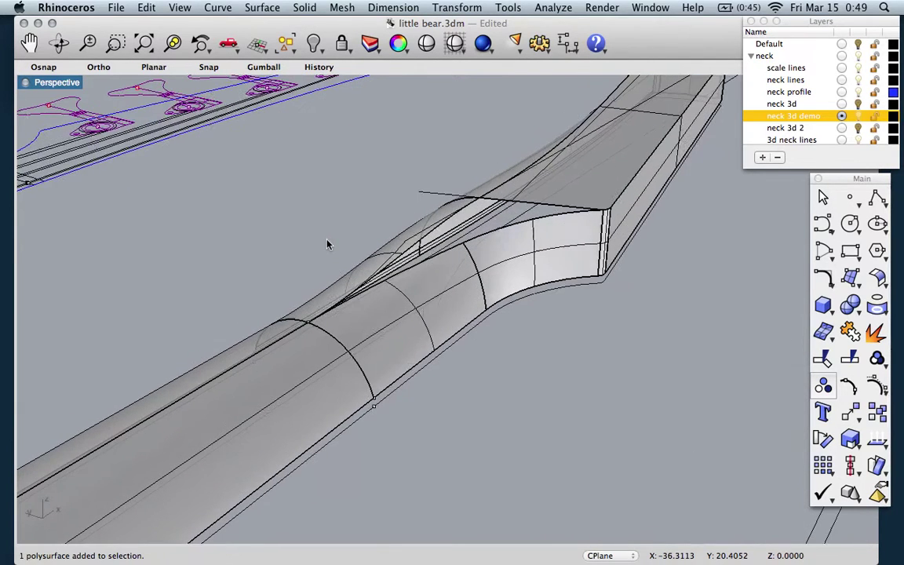
left_click(442, 202)
scroll(503, 209, "up", 4)
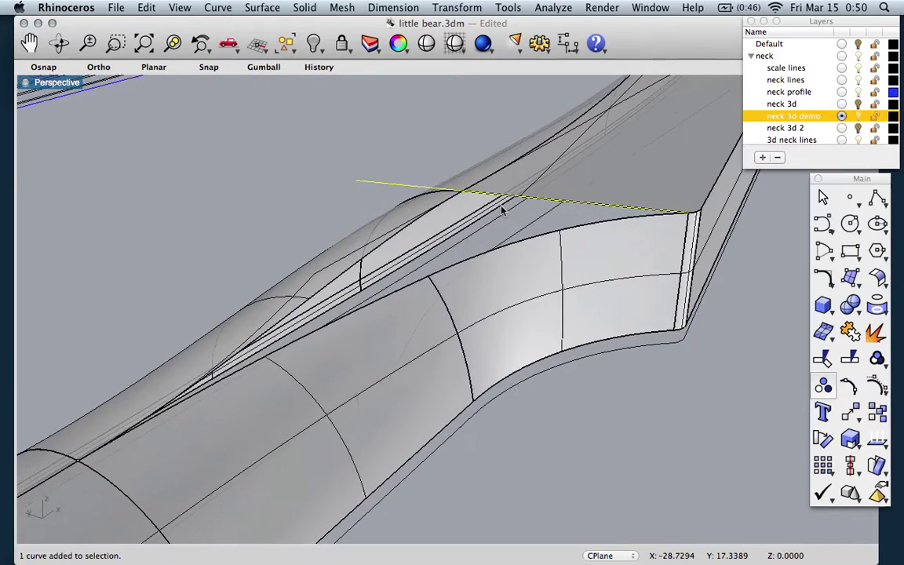
left_click(850, 361)
right_click_drag(460, 248, 425, 241)
left_click(365, 273)
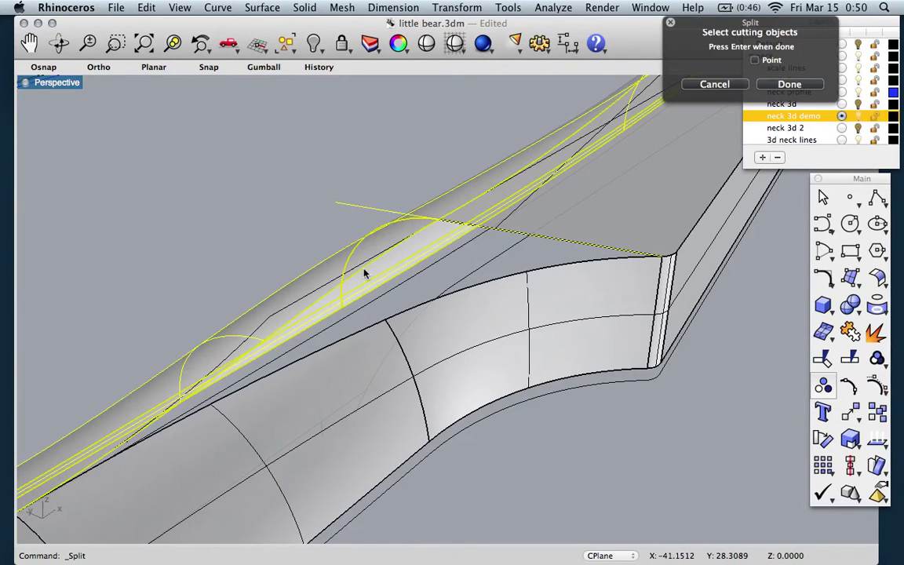
key("Return")
left_click(232, 200)
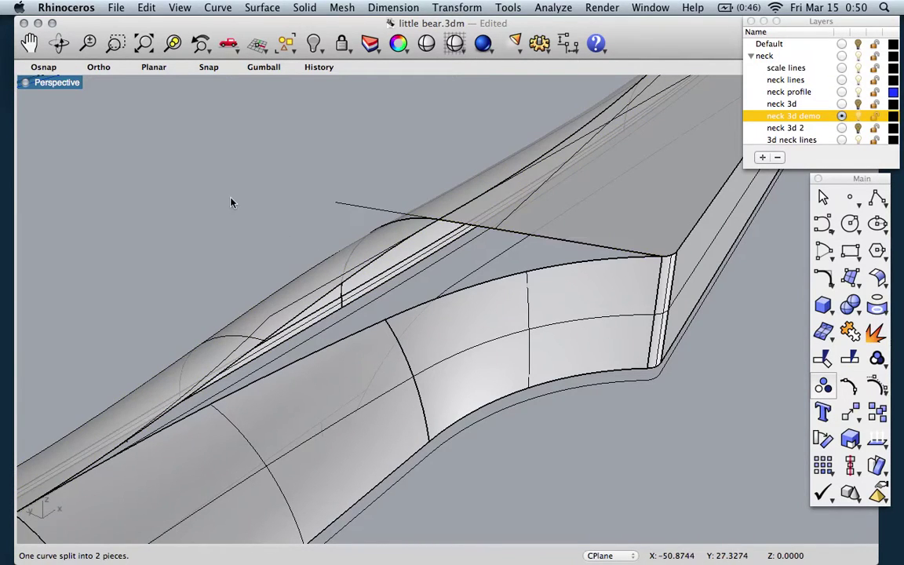
left_click(262, 8)
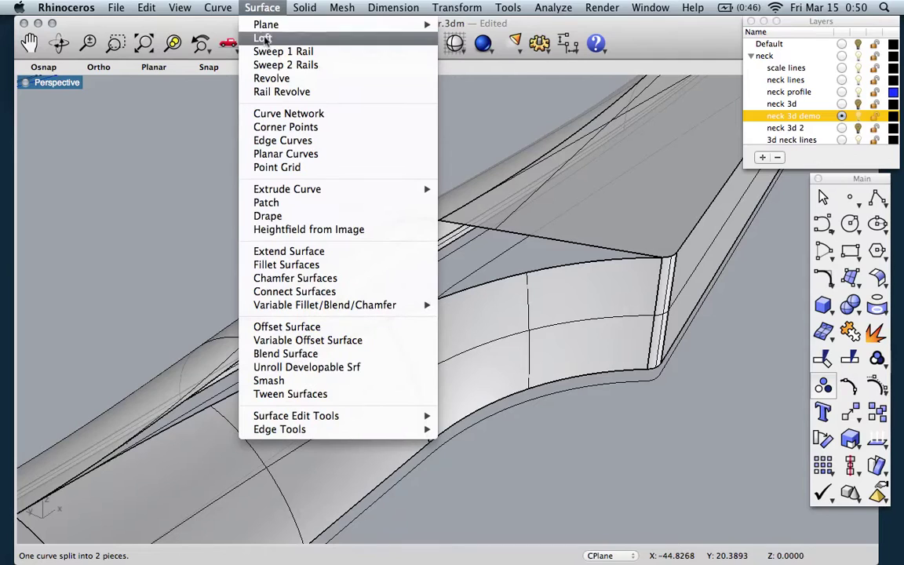
left_click(288, 150)
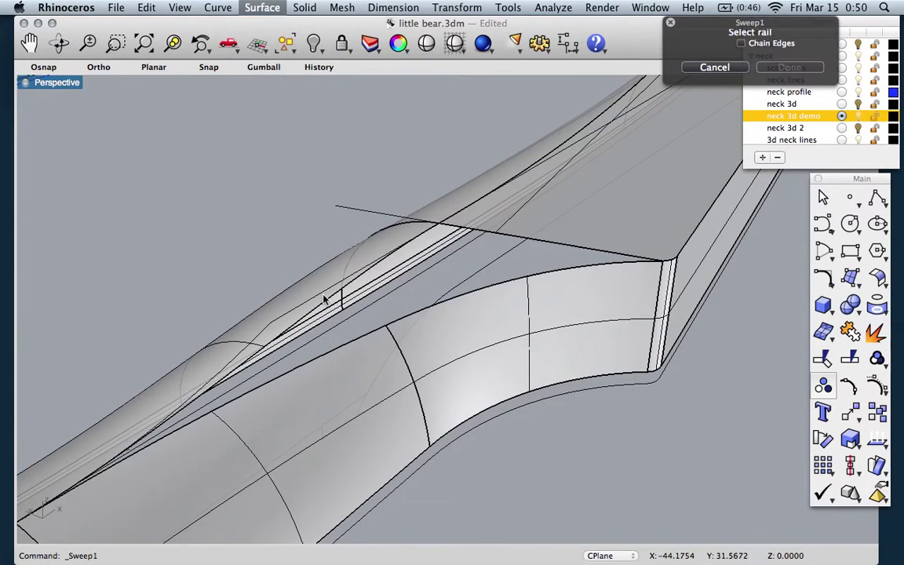
left_click(330, 301)
right_click_drag(447, 241, 501, 237)
left_click(499, 238)
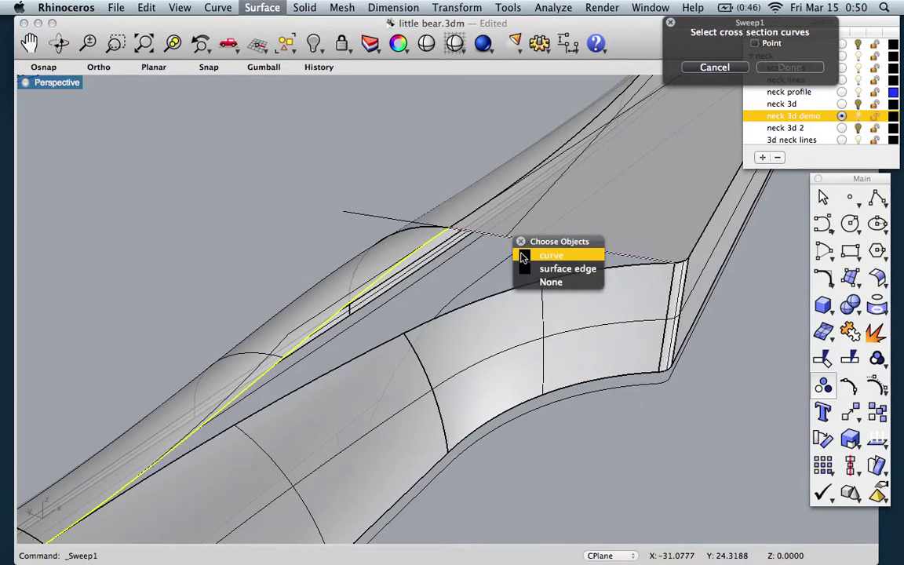
left_click(524, 257)
key("Return")
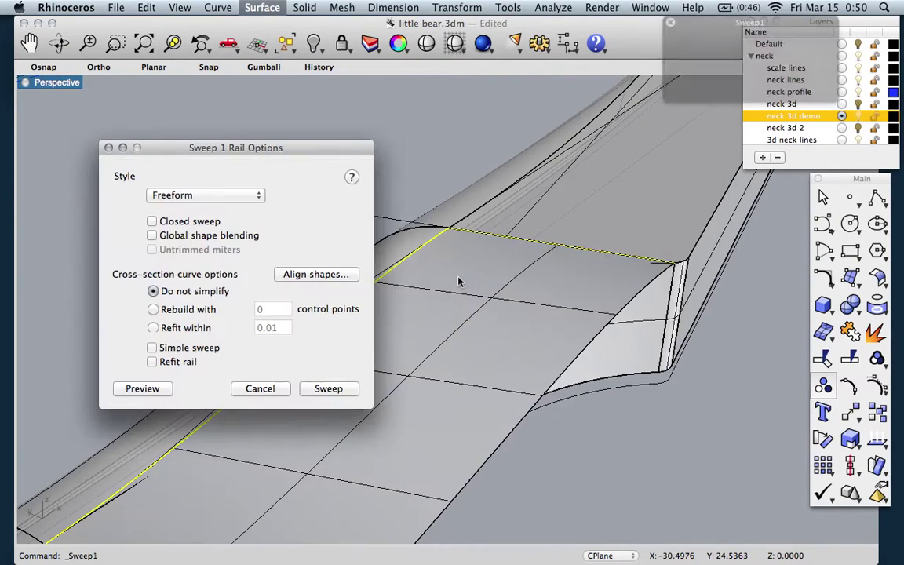
scroll(460, 282, "left", 5)
scroll(460, 281, "down", 4)
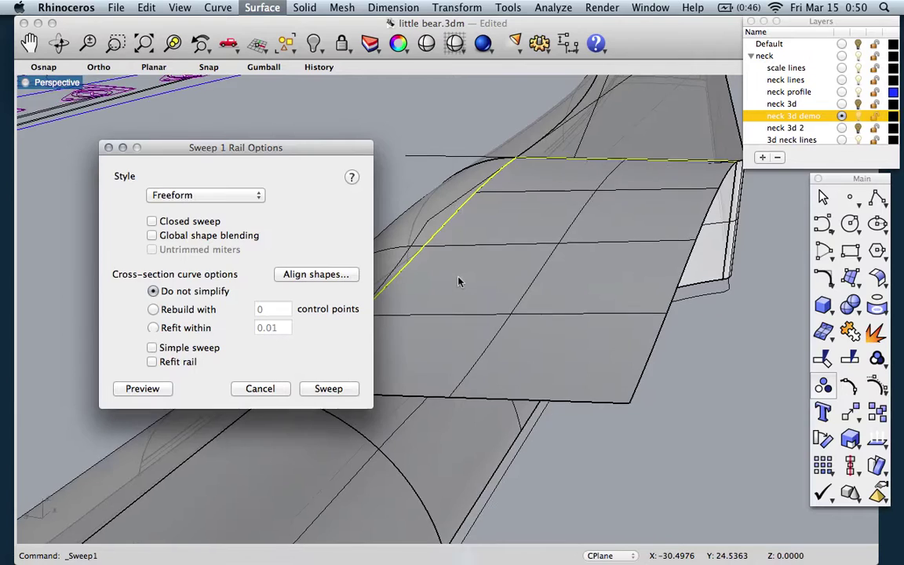
scroll(460, 282, "up", 2)
left_click(272, 392)
scroll(377, 377, "right", 5)
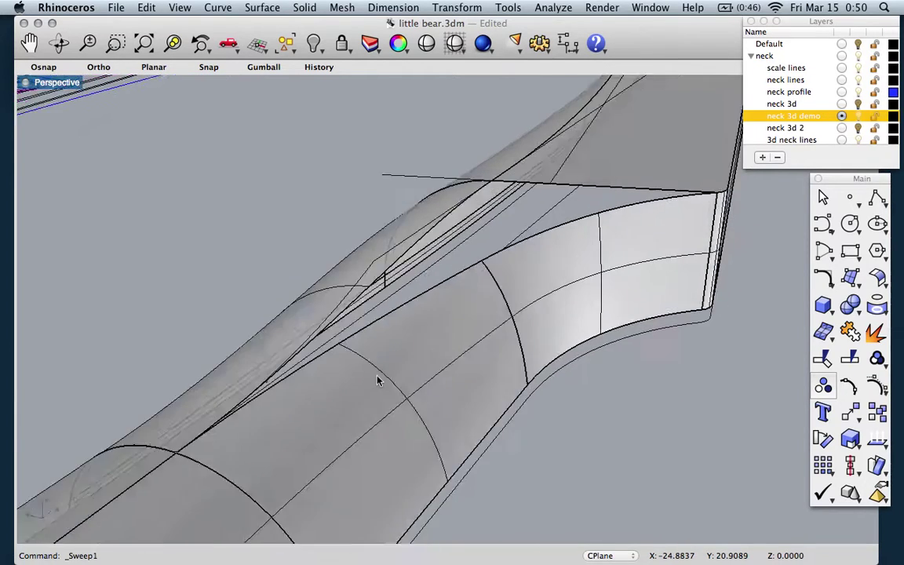
Create a Freeform one-rail sweep along the first transition surface's upper edge, with the straight headstock end line as cross section.
key("Return")
left_click(383, 257)
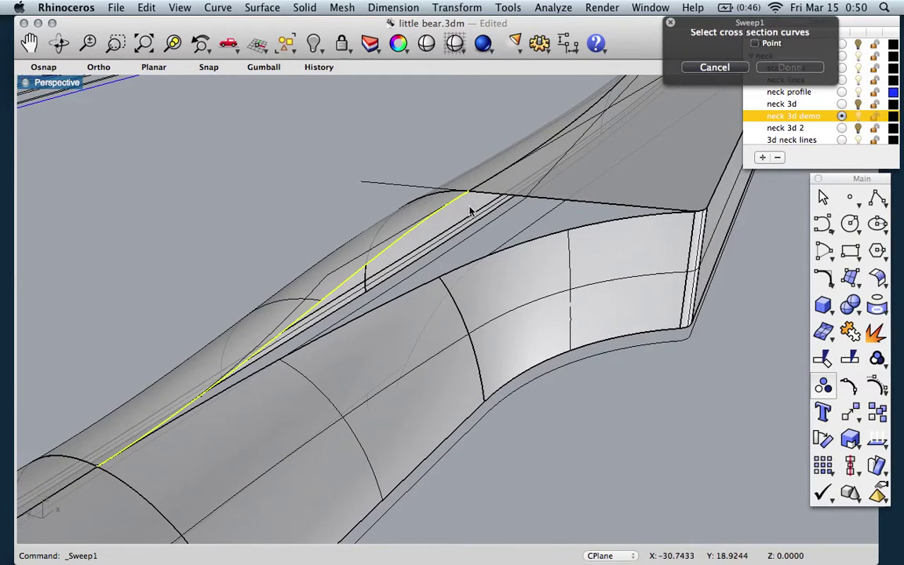
left_click(522, 201)
left_click(546, 229)
key("Return")
scroll(428, 250, "down", 5)
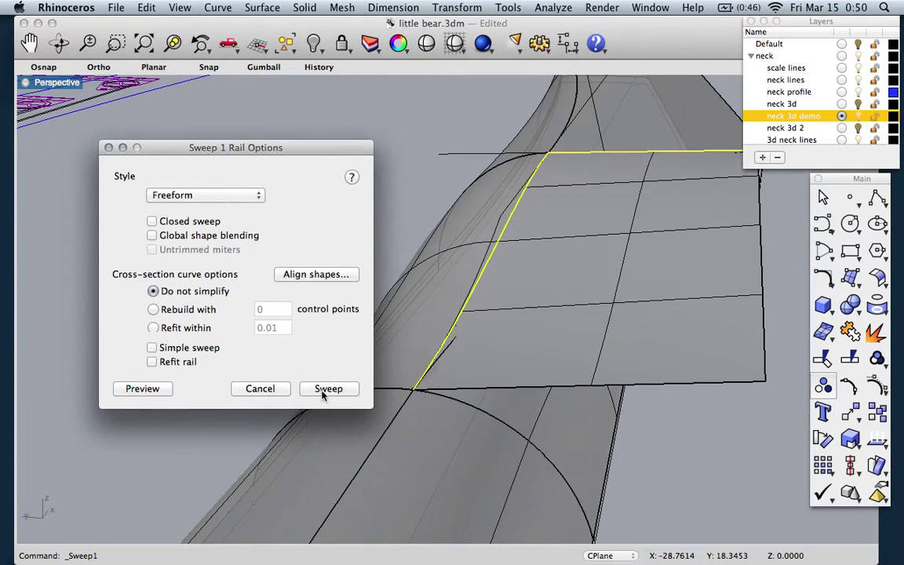
left_click(325, 390)
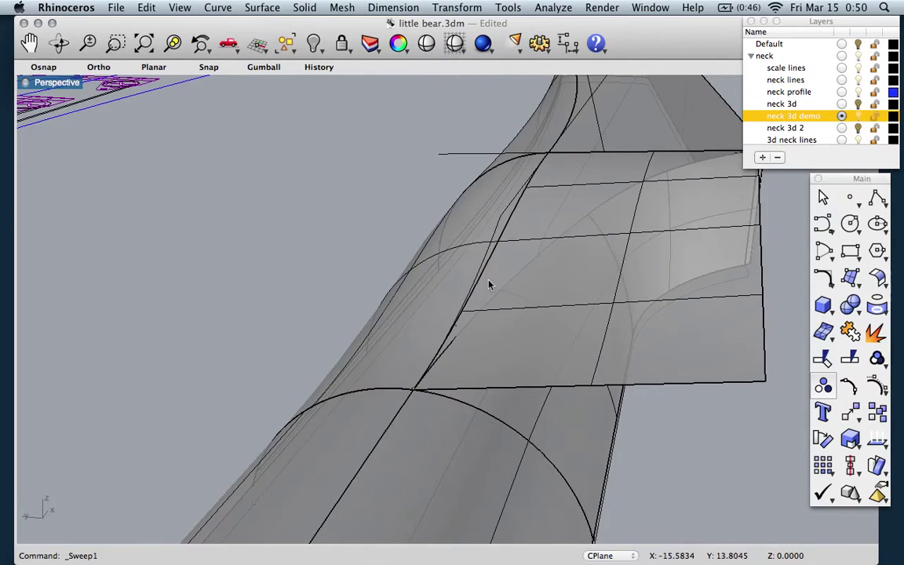
Project both upper edges of the second transition surface onto the newly swept sheet from the Top view.
scroll(488, 284, "right", 5)
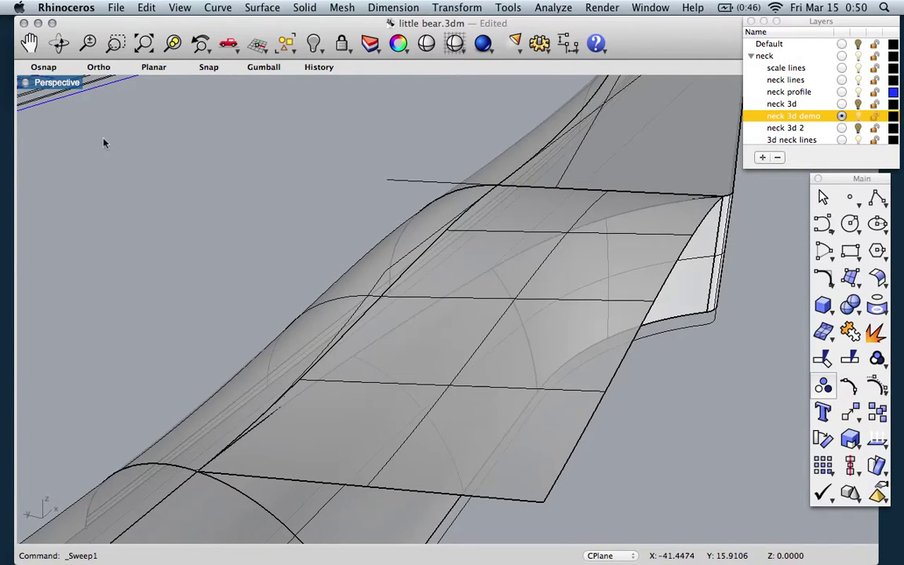
double_click(28, 82)
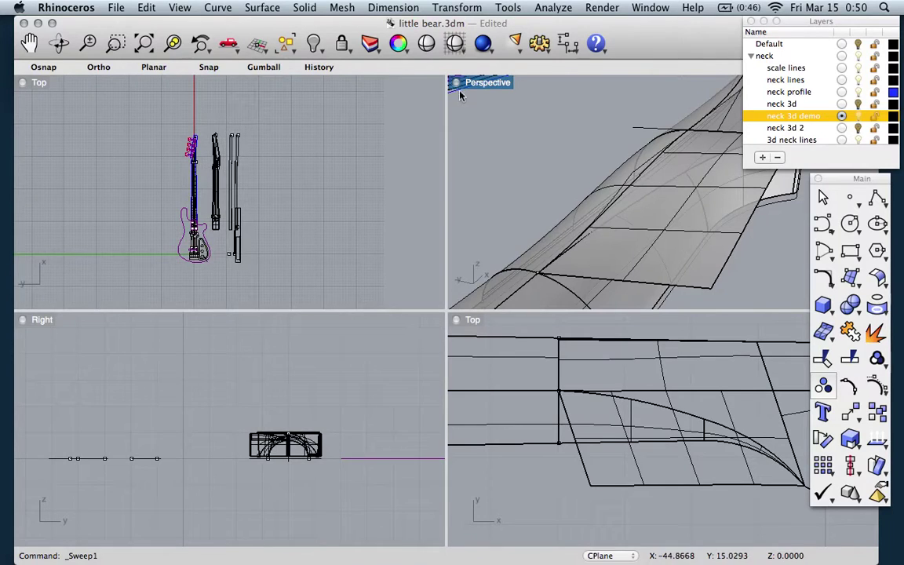
double_click(470, 321)
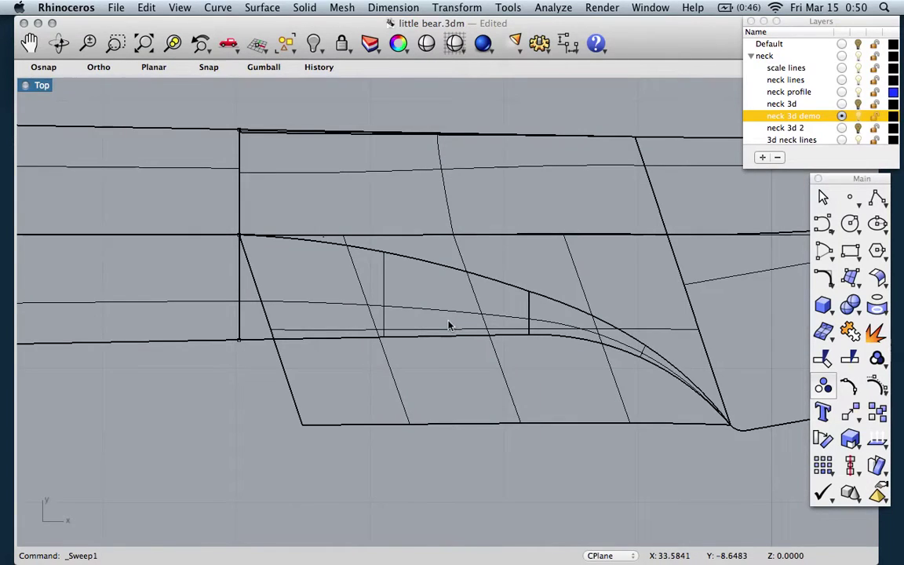
scroll(449, 325, "up", 2)
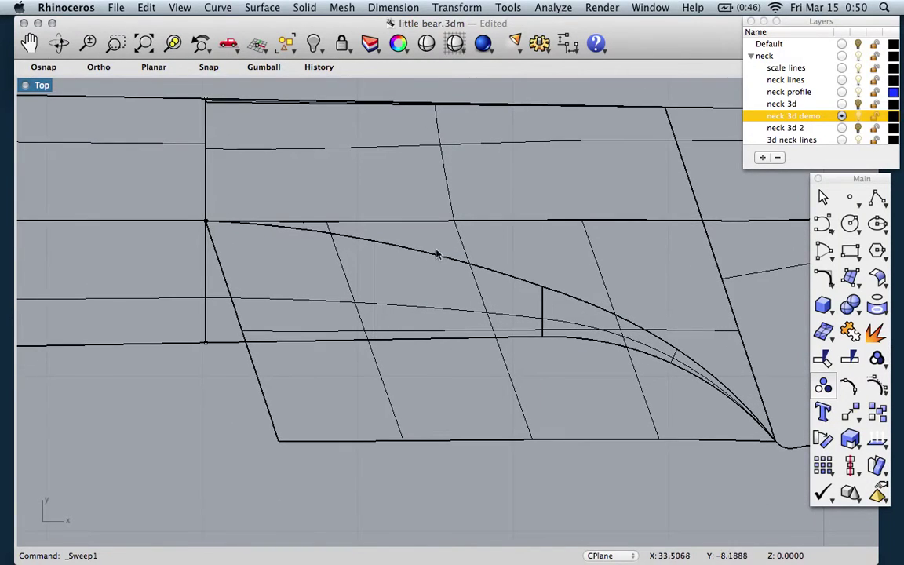
left_click(262, 8)
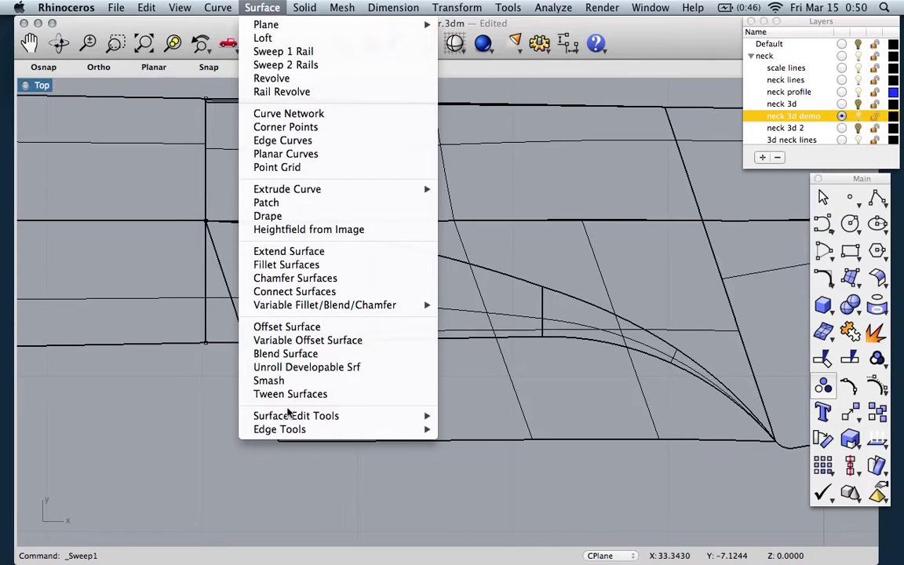
mouse_move(218, 8)
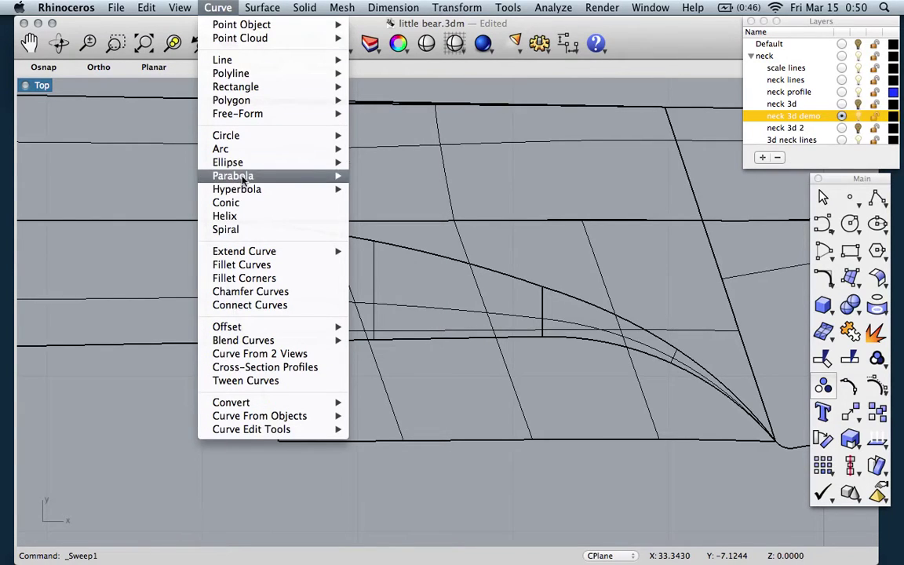
mouse_move(244, 179)
mouse_move(330, 416)
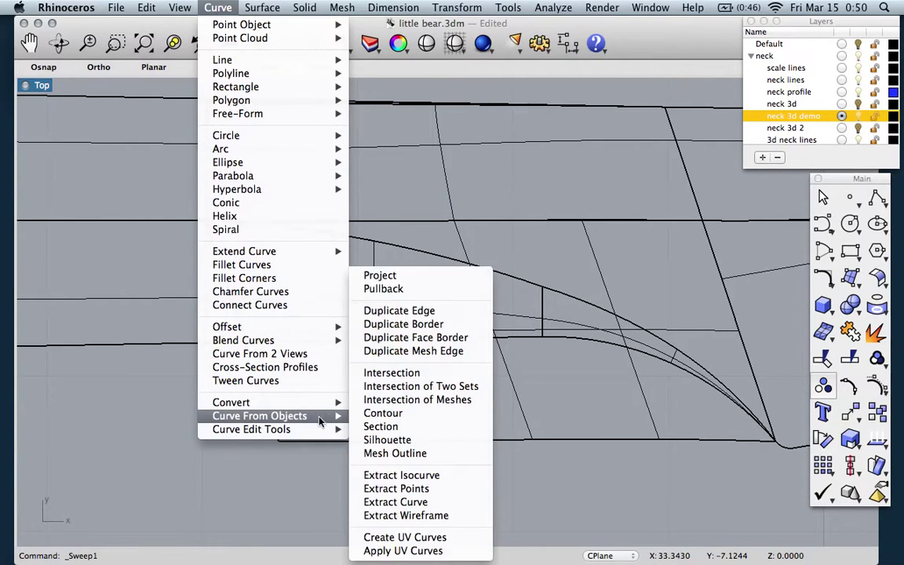
left_click(374, 276)
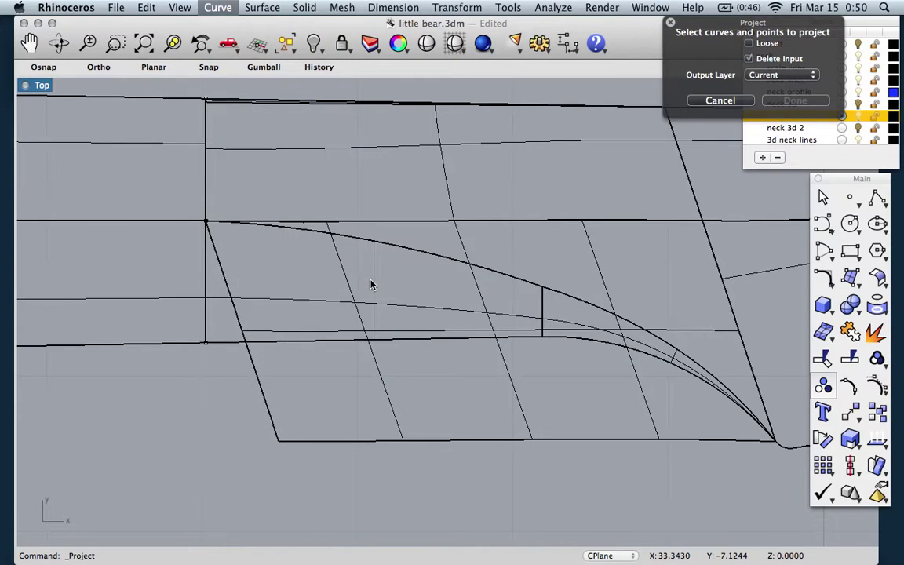
left_click(413, 252)
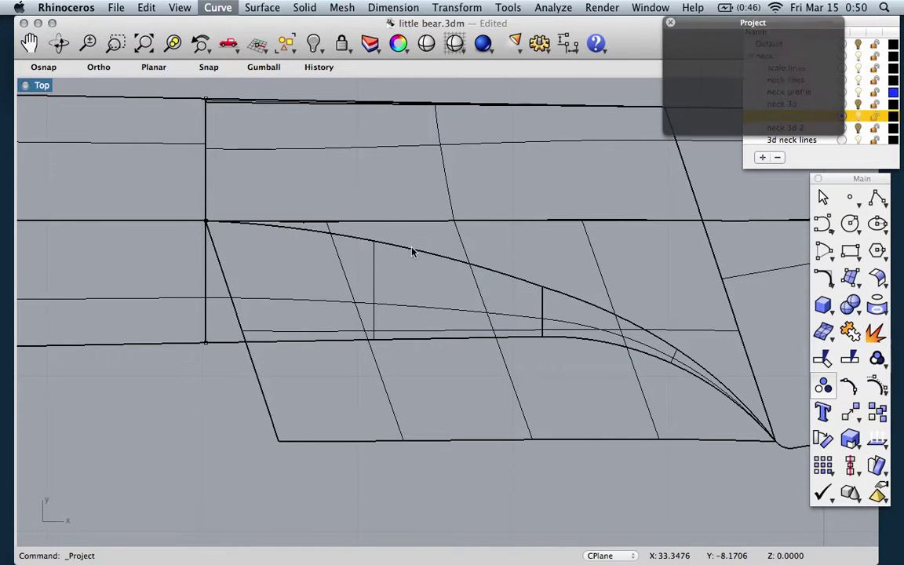
left_click(568, 295)
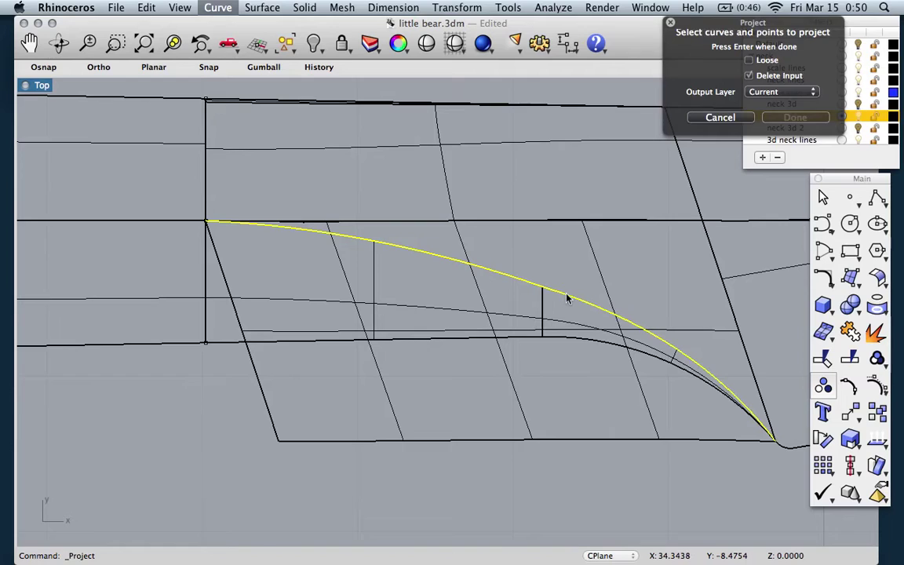
key("Return")
left_click(515, 395)
key("Return")
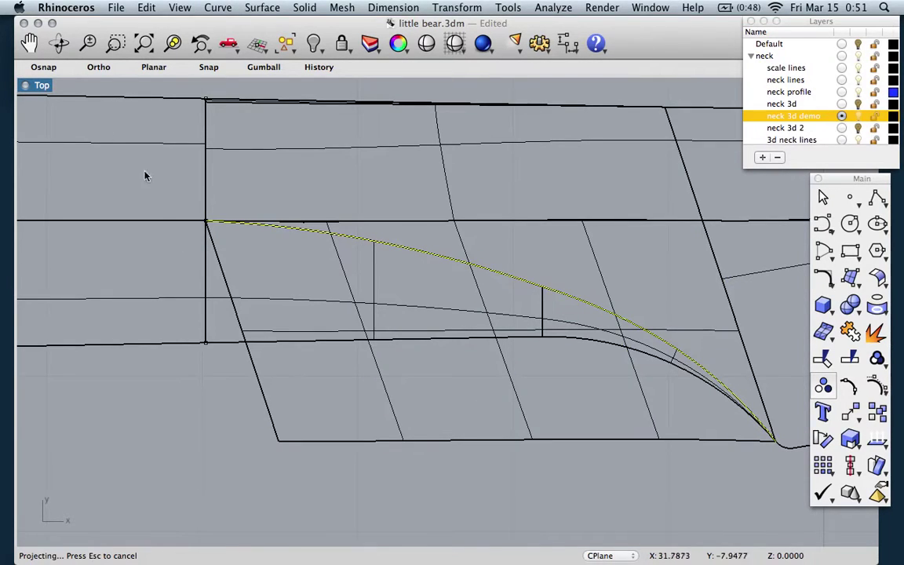
Trim away the outer portion of the flat swept sheet, using the projected transition curves as cutting objects.
double_click(26, 85)
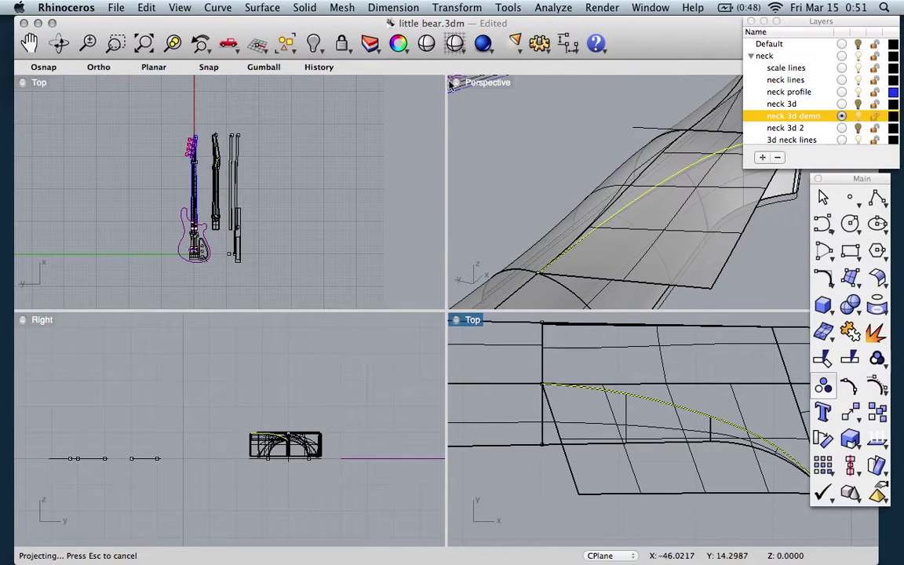
double_click(453, 83)
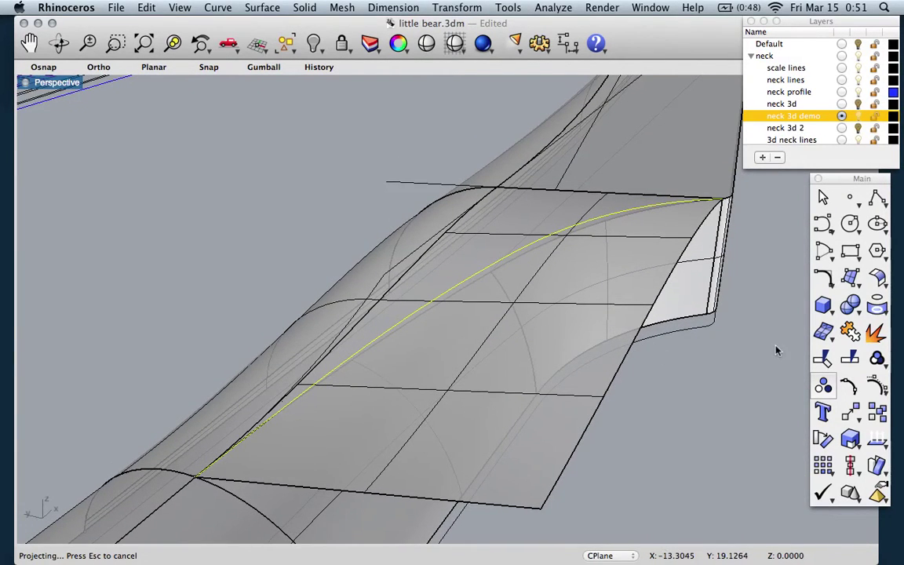
left_click(821, 361)
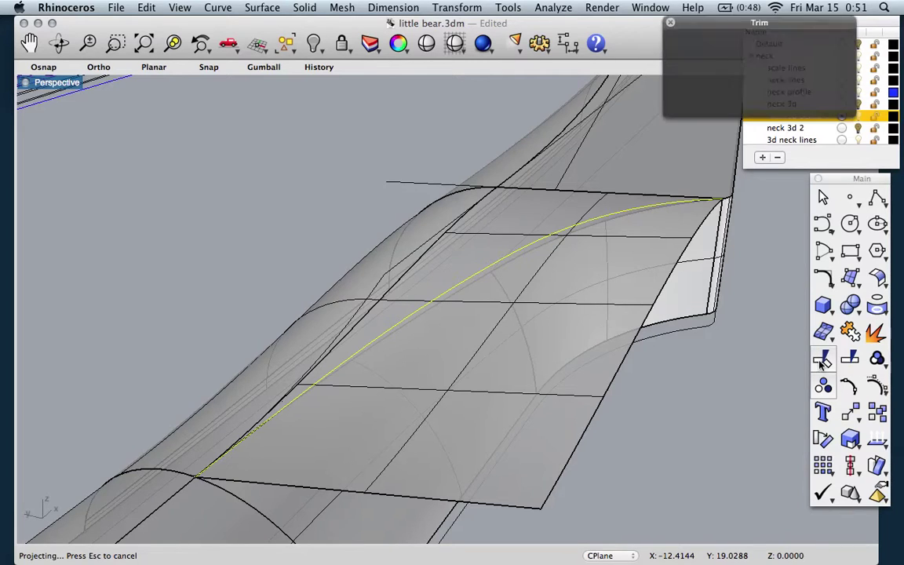
left_click(570, 458)
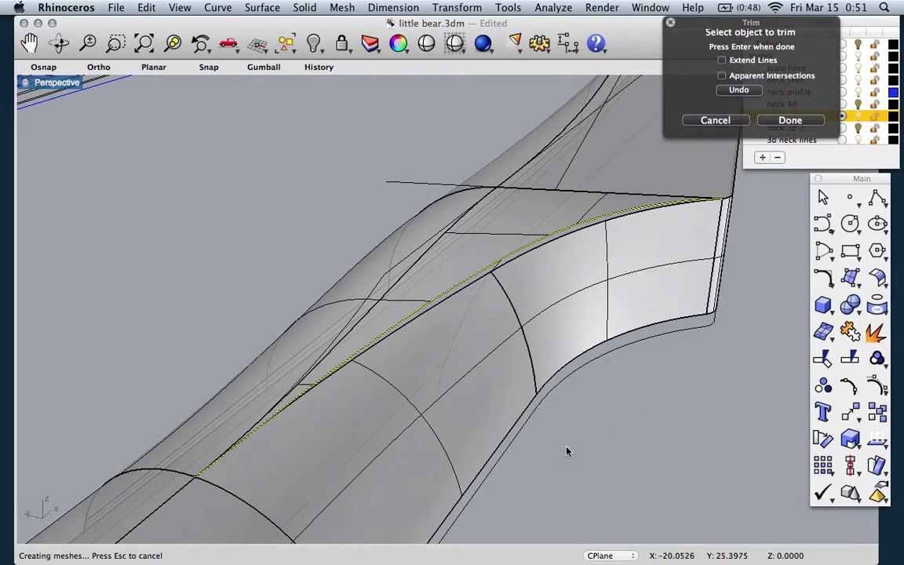
right_click_drag(408, 342, 408, 342)
scroll(408, 342, "down", 2)
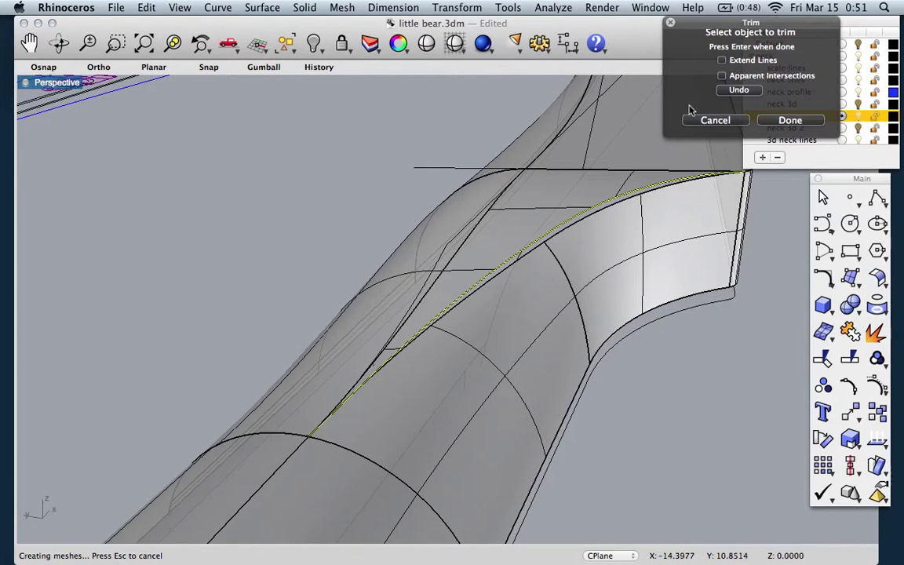
left_click(789, 120)
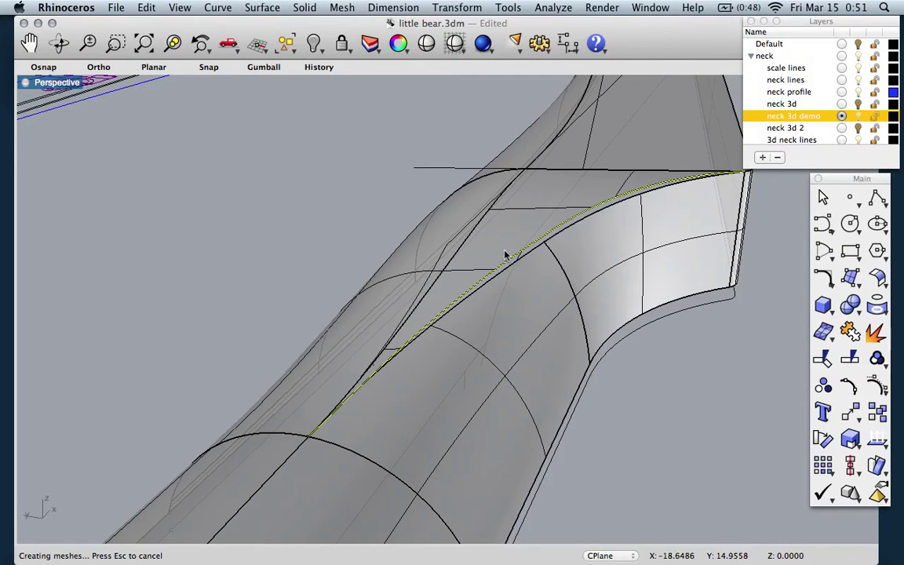
Delete the second transition polysurface between the neck and the headstock's protruding corner.
right_click_drag(511, 275, 511, 275)
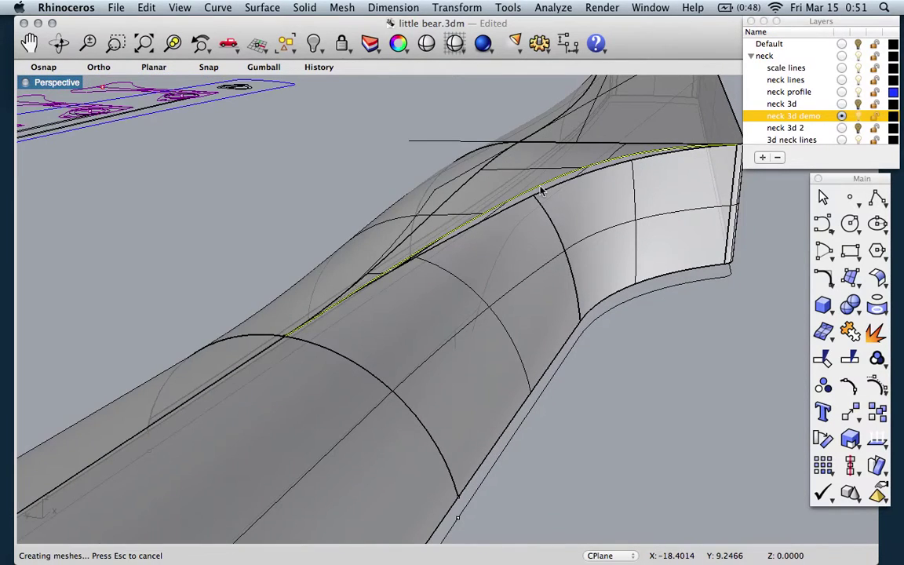
right_click_drag(541, 191, 541, 191)
scroll(541, 188, "down", 2)
left_click(564, 258)
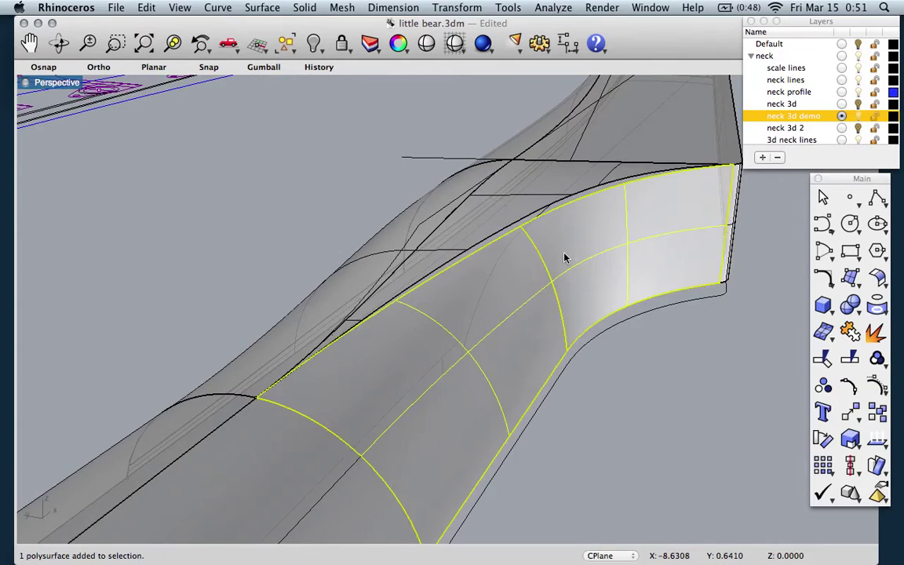
key("Delete")
scroll(518, 293, "down", 3)
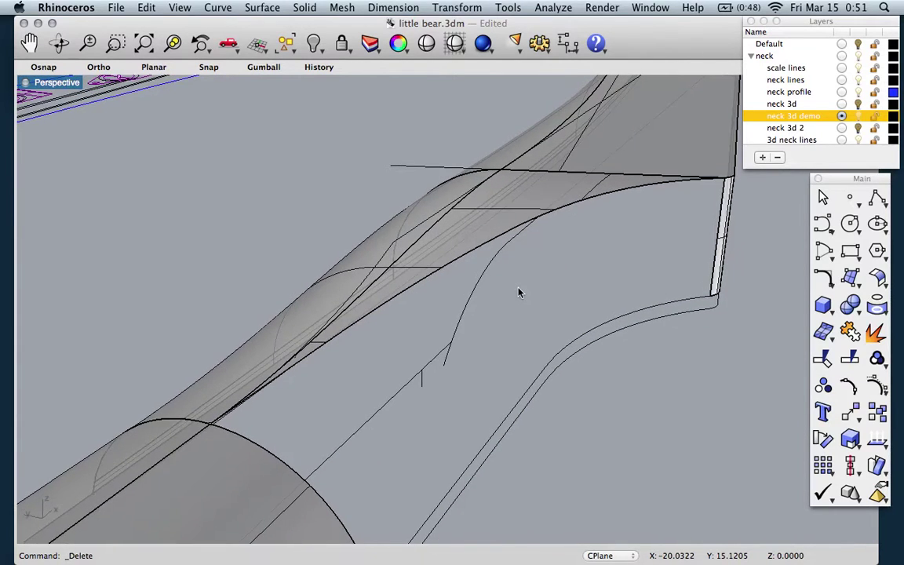
scroll(518, 292, "down", 2)
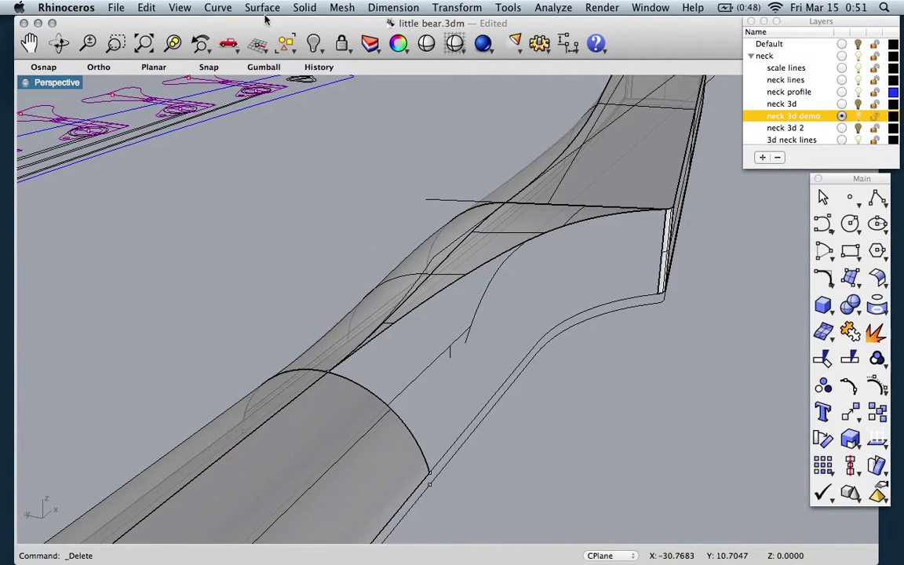
left_click(264, 8)
left_click(274, 66)
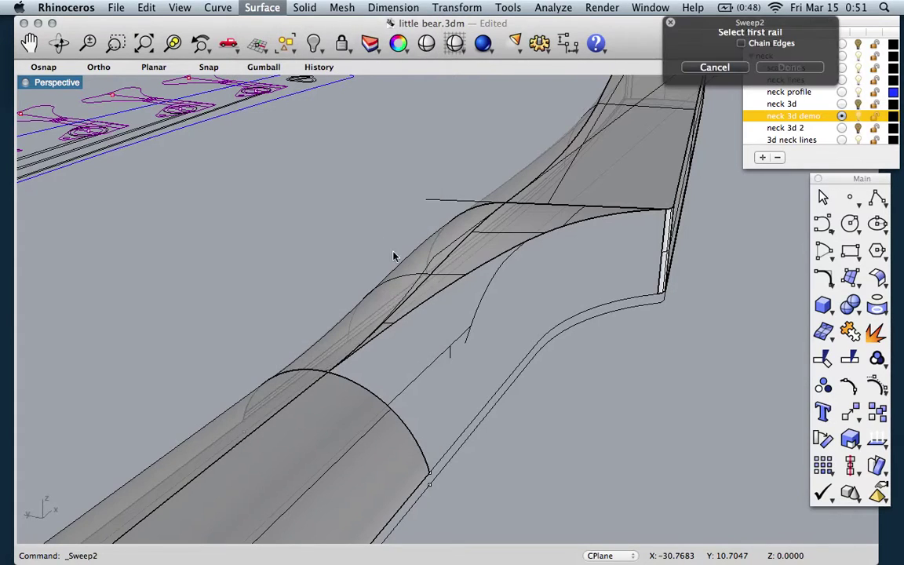
left_click(447, 284)
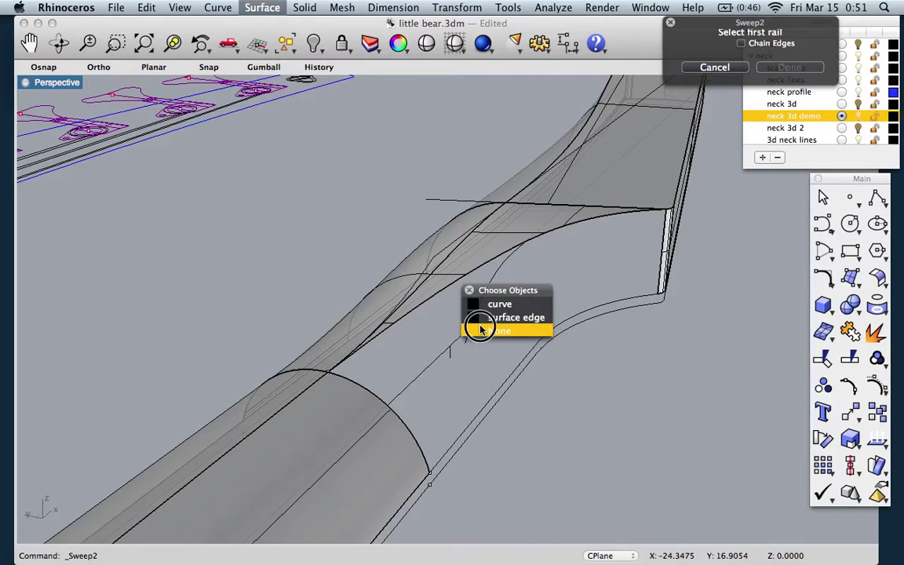
left_click(480, 331)
left_click(714, 69)
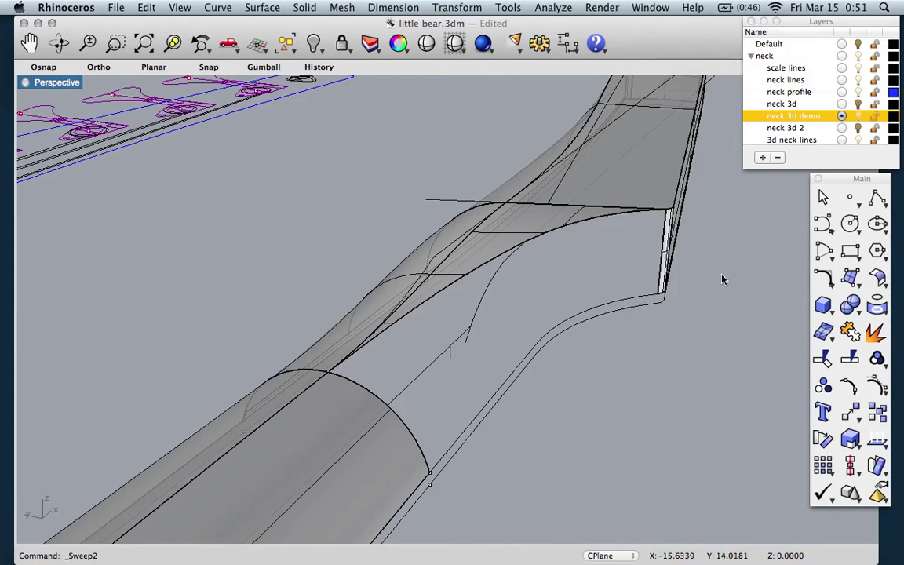
Join the two projected curves along the trimmed sheet's edge into a single curve.
left_click(547, 236)
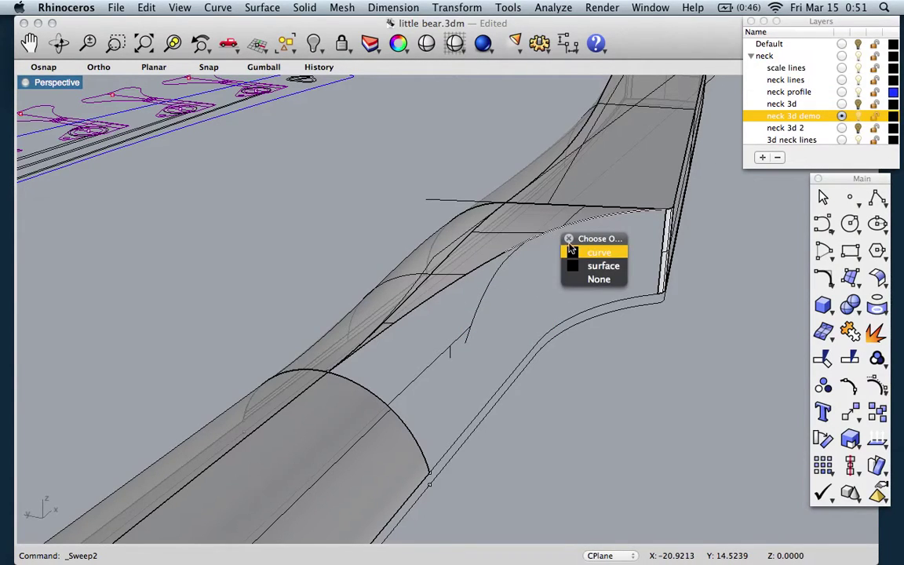
left_click(573, 252)
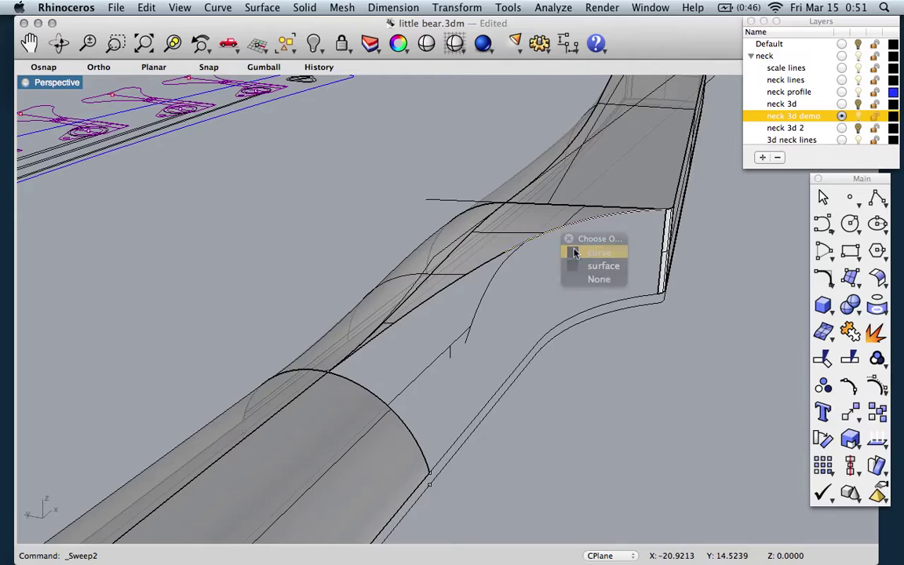
left_click(486, 269)
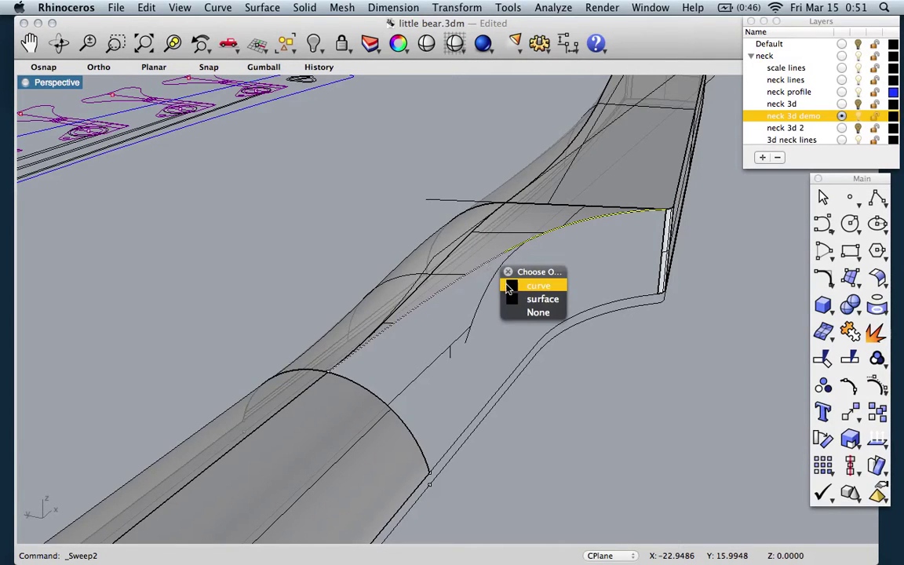
left_click(508, 288)
left_click(850, 332)
left_click(243, 169)
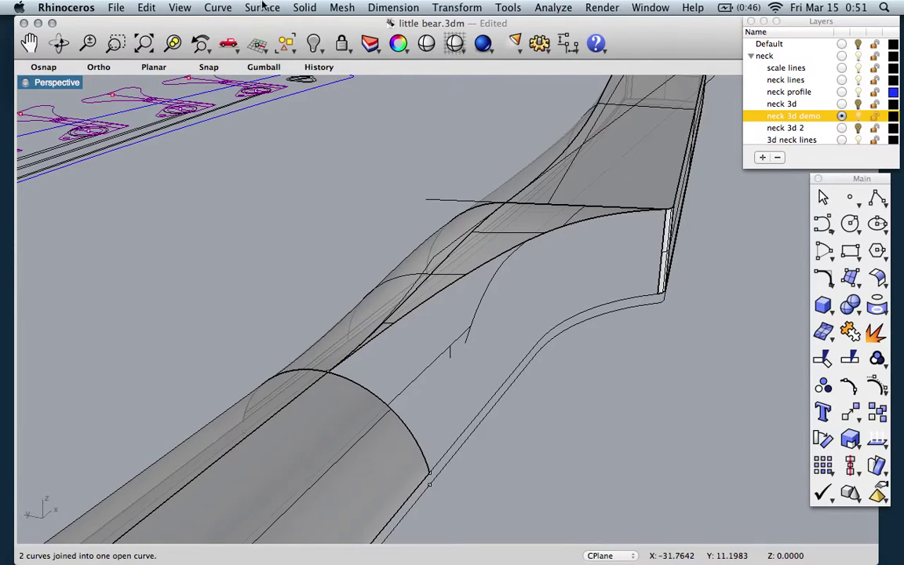
Create a two-rail sweep between the joined curve and the lower neck outline, using the neck-end arc and headstock corner edge as unsimplified cross sections.
left_click(264, 7)
left_click(251, 63)
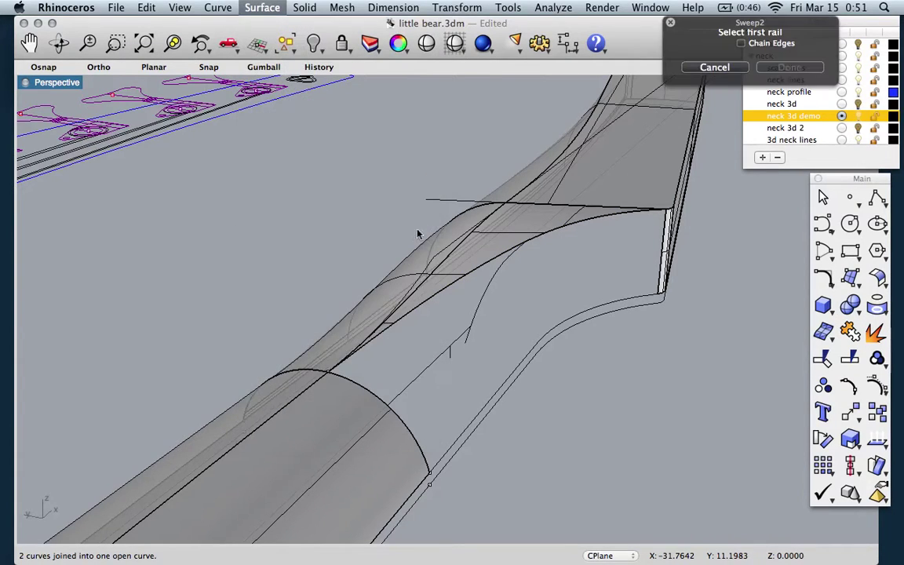
left_click(458, 286)
left_click(481, 303)
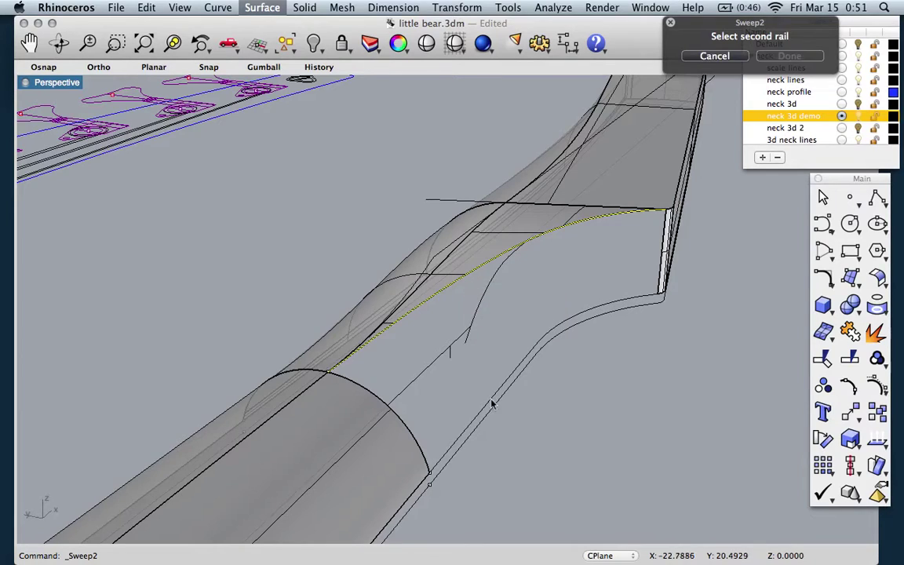
left_click(493, 404)
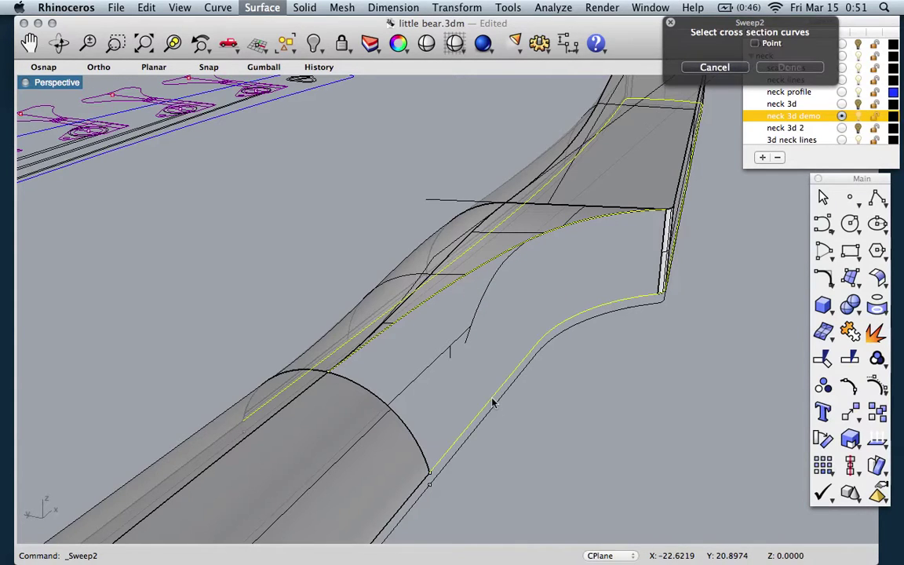
left_click(414, 420)
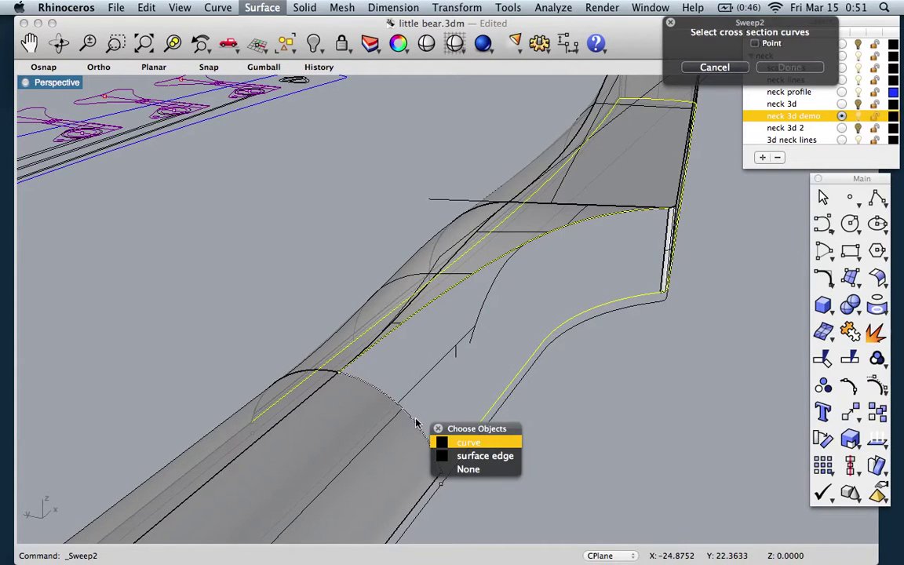
left_click(452, 455)
scroll(649, 275, "up", 3)
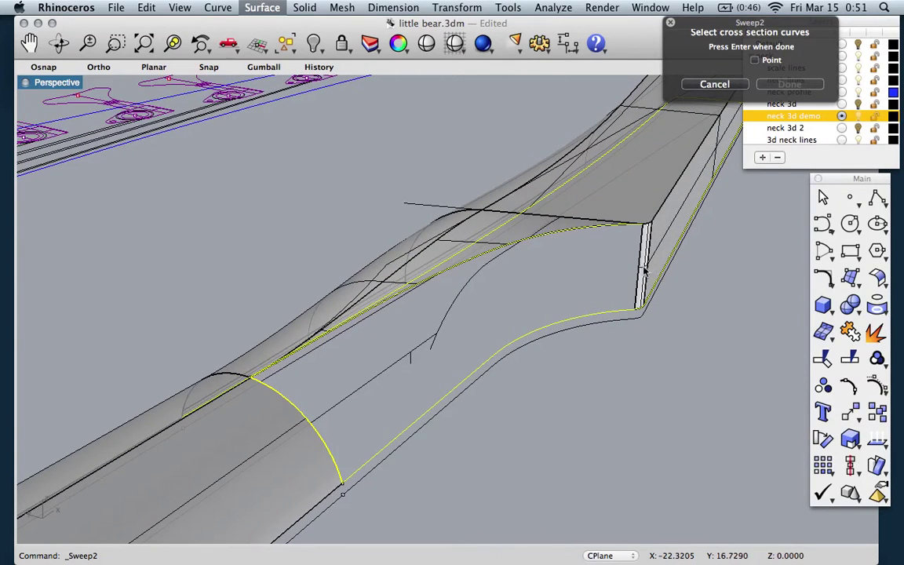
left_click(642, 259)
key("Return")
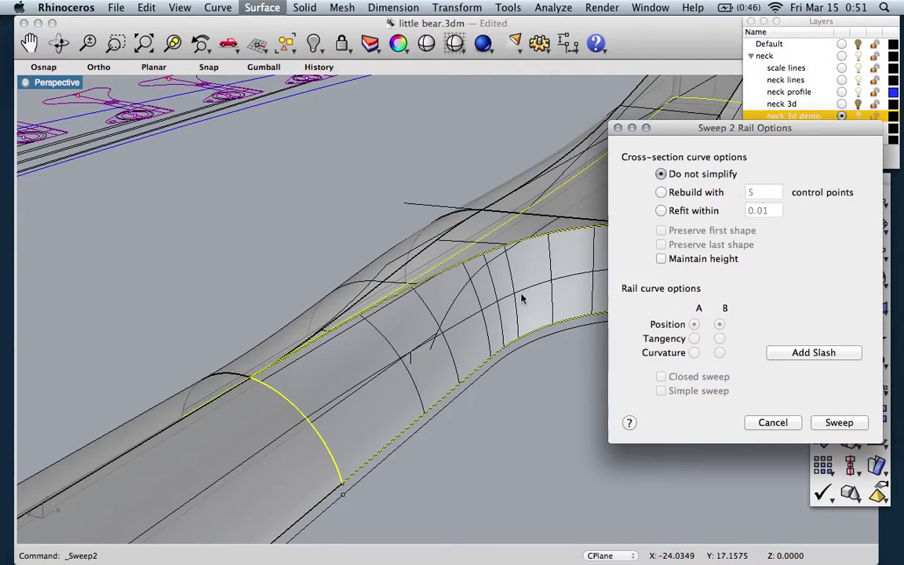
right_click_drag(465, 336, 359, 348)
scroll(319, 337, "down", 3)
scroll(358, 348, "up", 5)
scroll(358, 347, "down", 8)
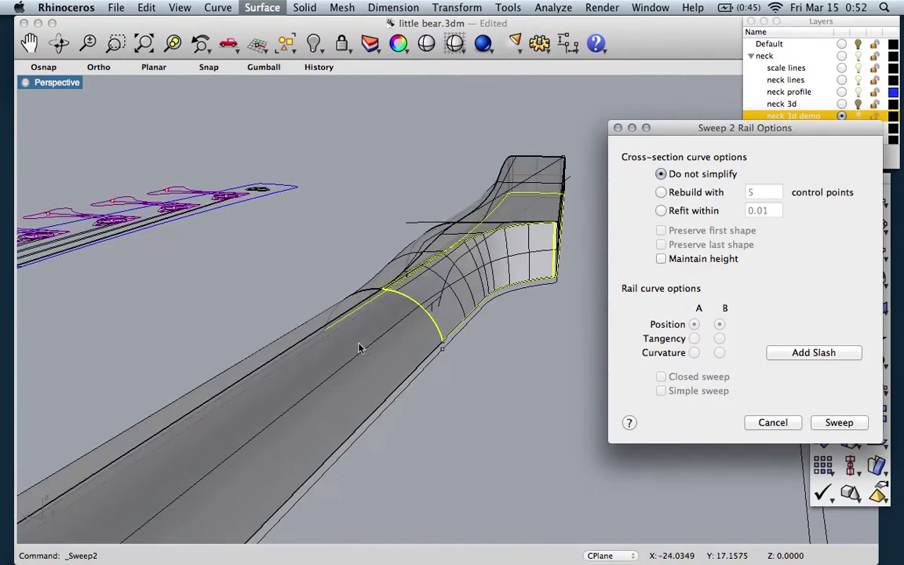
scroll(359, 347, "down", 3)
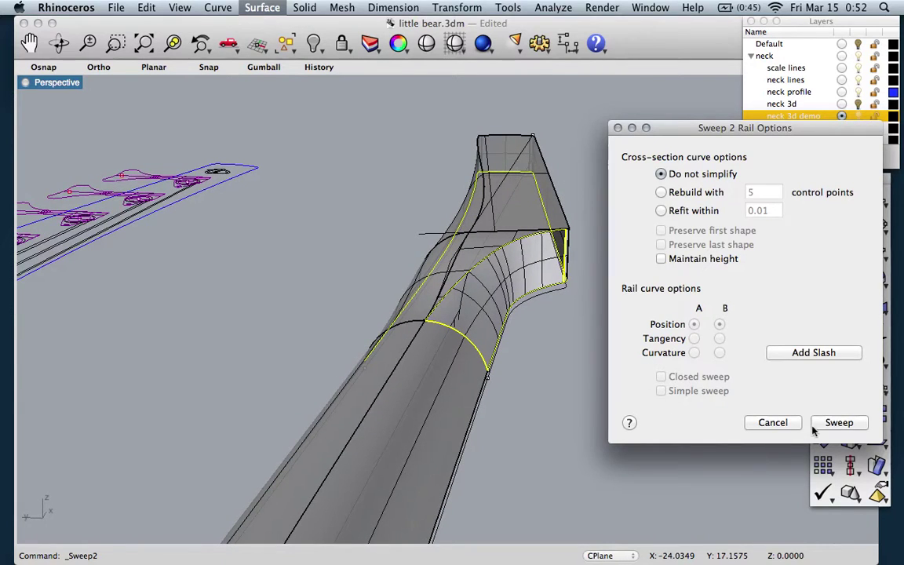
left_click(816, 426)
Examine the rebuilt headstock transition from several angles, as well as the whole neck down to its heel.
scroll(537, 345, "down", 3)
scroll(534, 351, "up", 6)
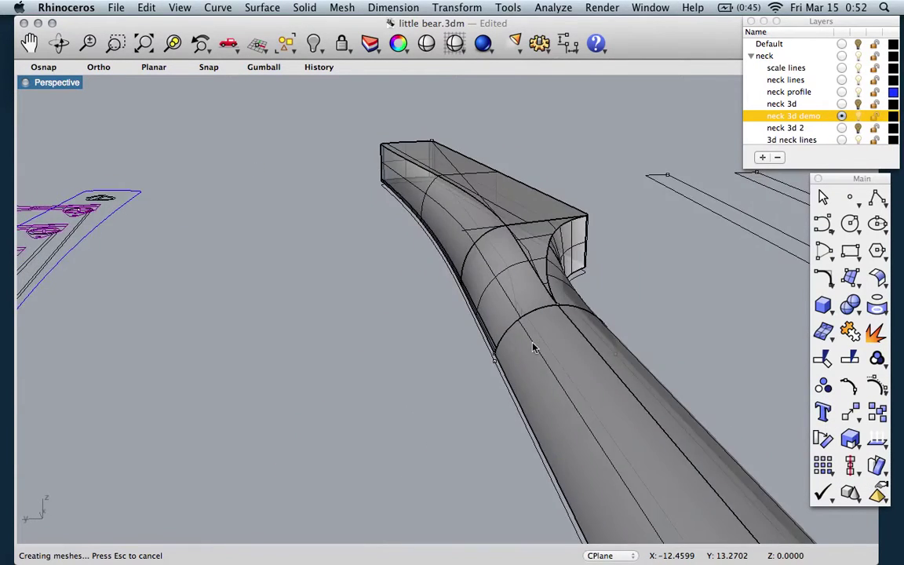
scroll(534, 347, "left", 5)
scroll(296, 389, "down", 8)
scroll(296, 390, "left", 10)
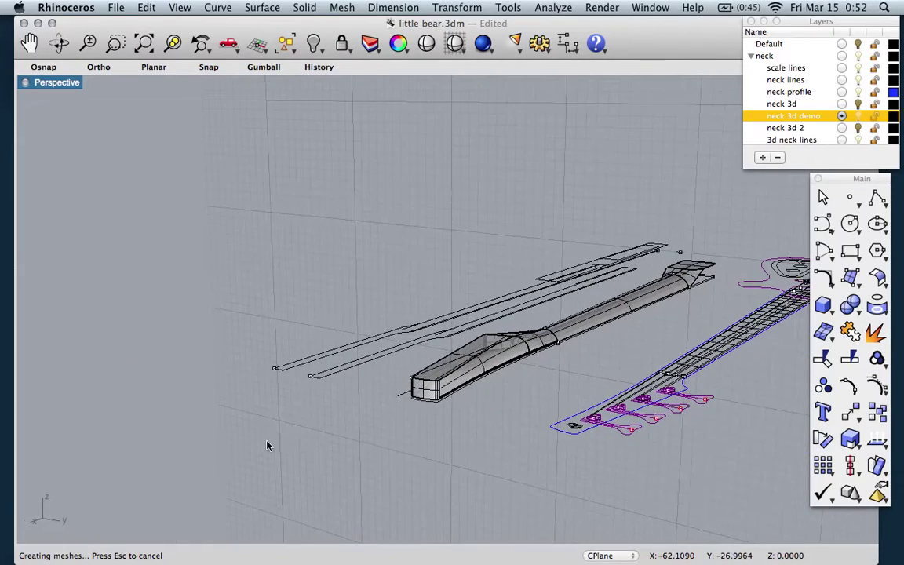
scroll(617, 364, "up", 8)
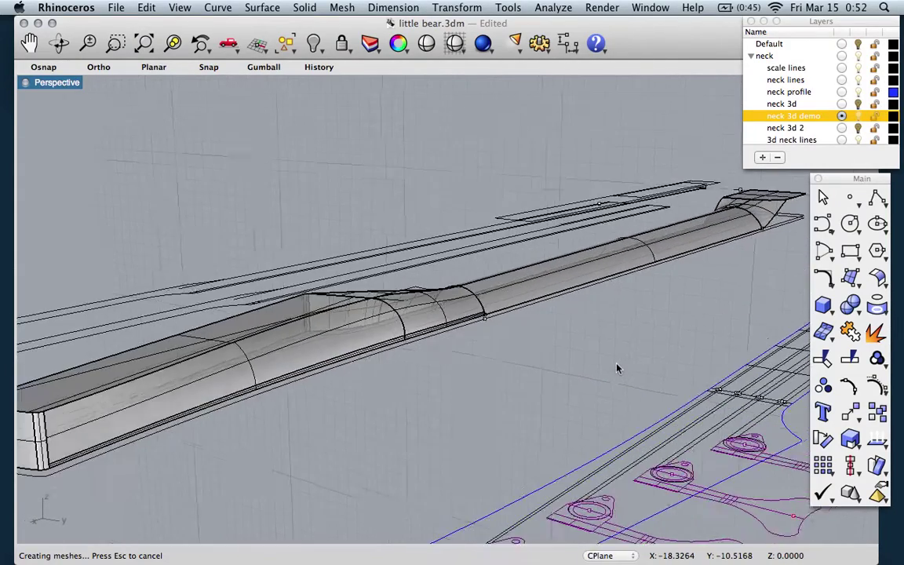
scroll(618, 369, "left", 15)
scroll(618, 369, "left", 15)
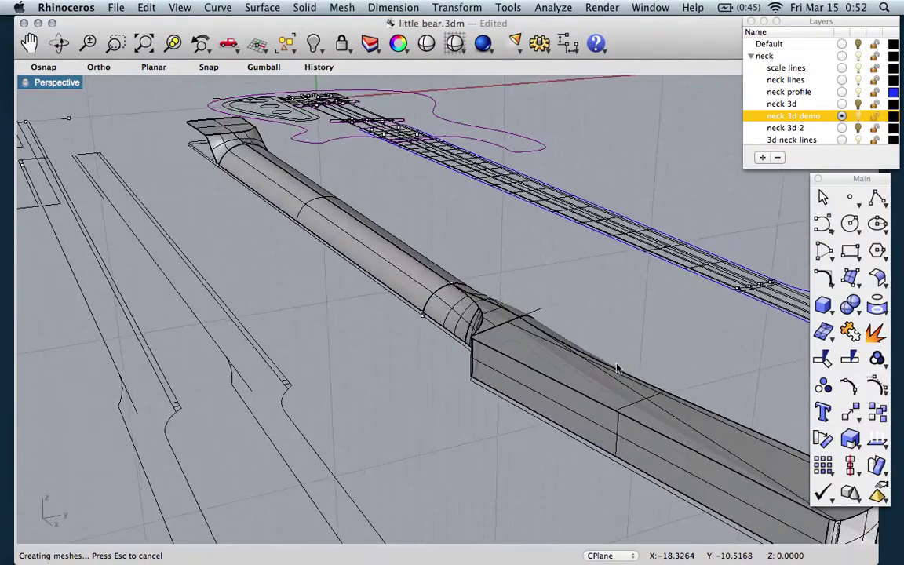
scroll(618, 369, "left", 15)
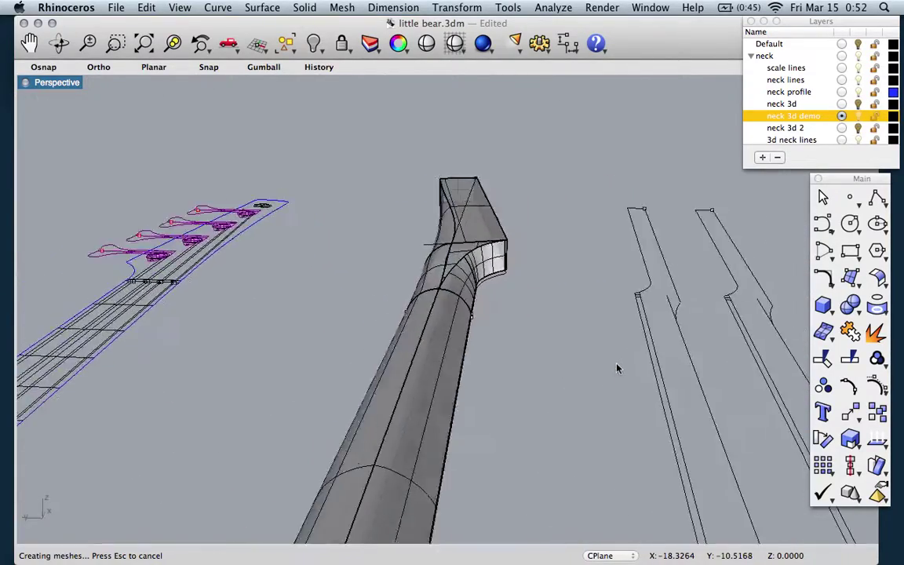
scroll(618, 369, "left", 10)
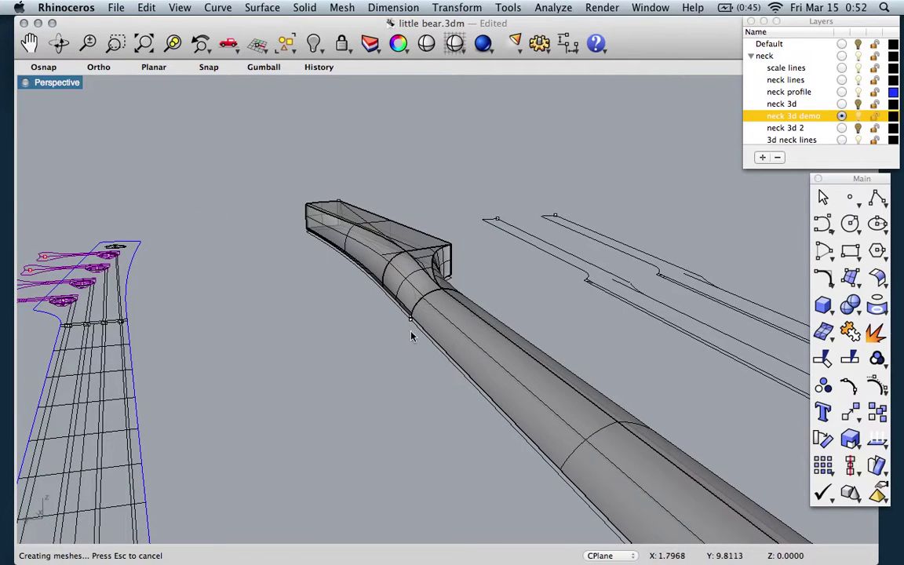
scroll(395, 280, "left", 10)
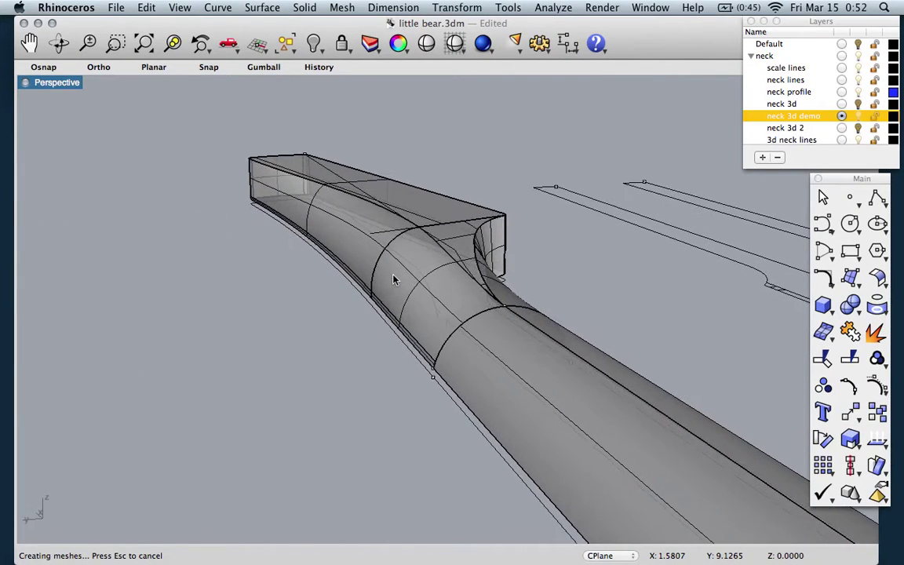
scroll(395, 279, "left", 10)
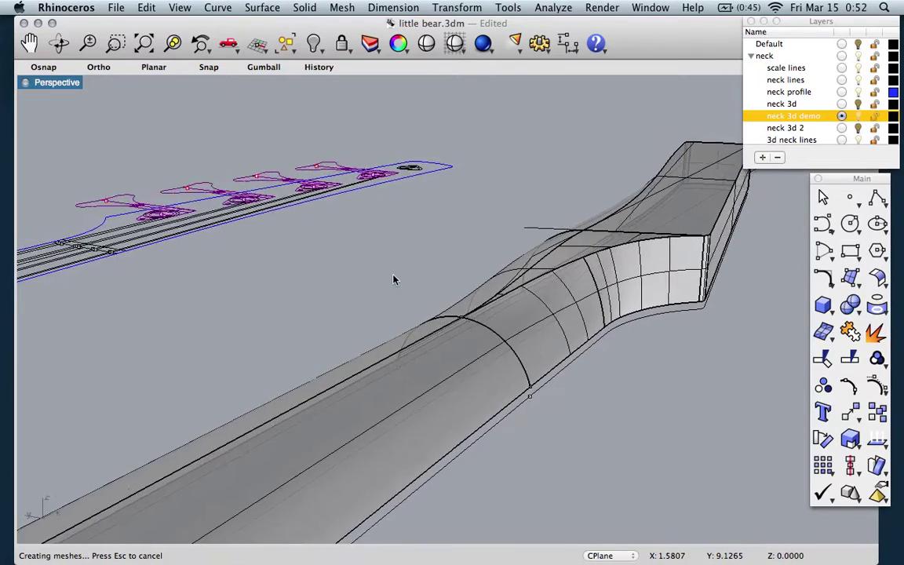
scroll(394, 280, "down", 10)
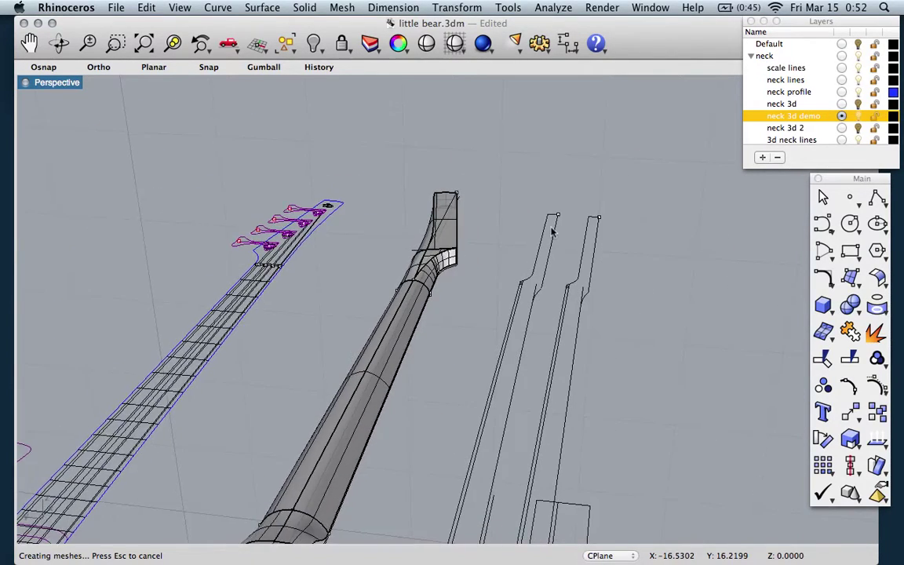
scroll(553, 232, "down", 5)
scroll(411, 385, "up", 5)
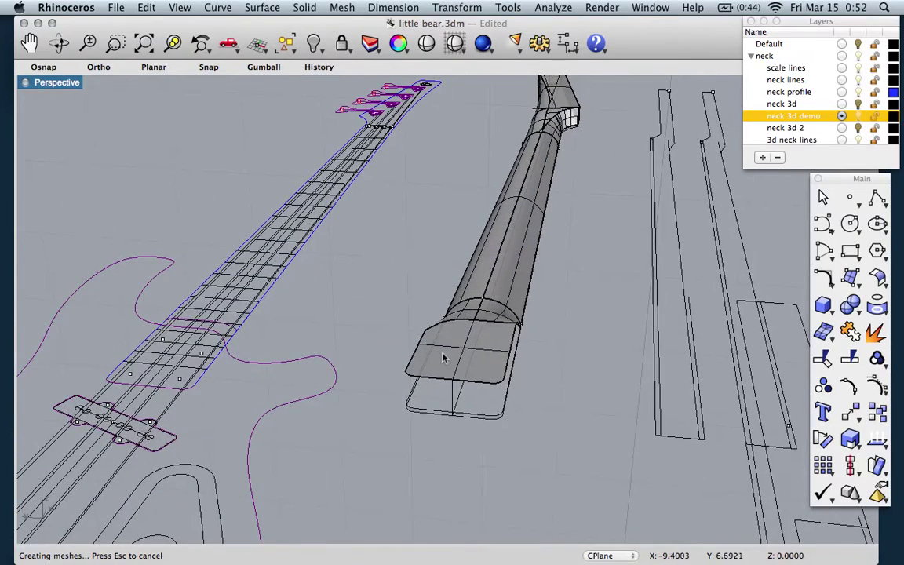
Hide the neck profile, neck lines, scale lines and 3d neck lines layers so the 3D neck surfaces stand alone.
scroll(450, 342, "down", 5)
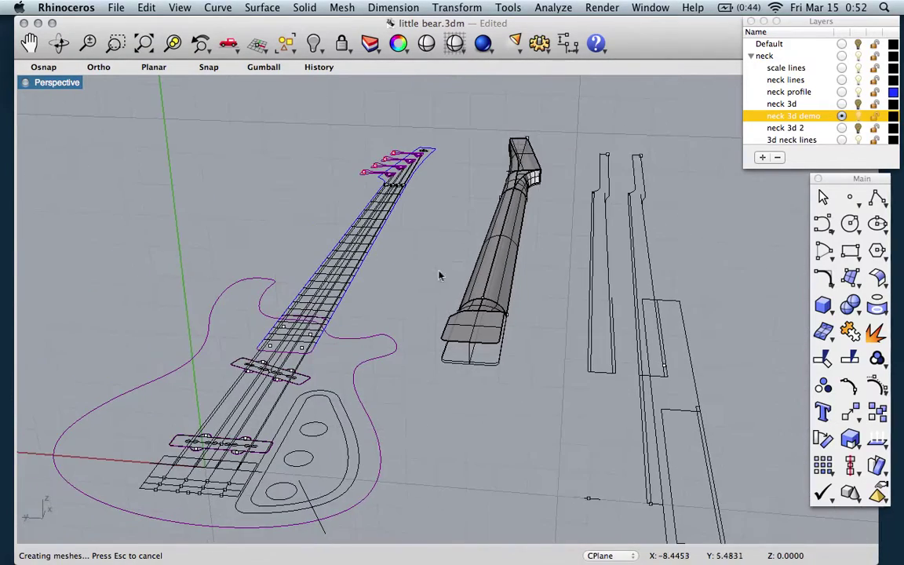
scroll(422, 102, "up", 3)
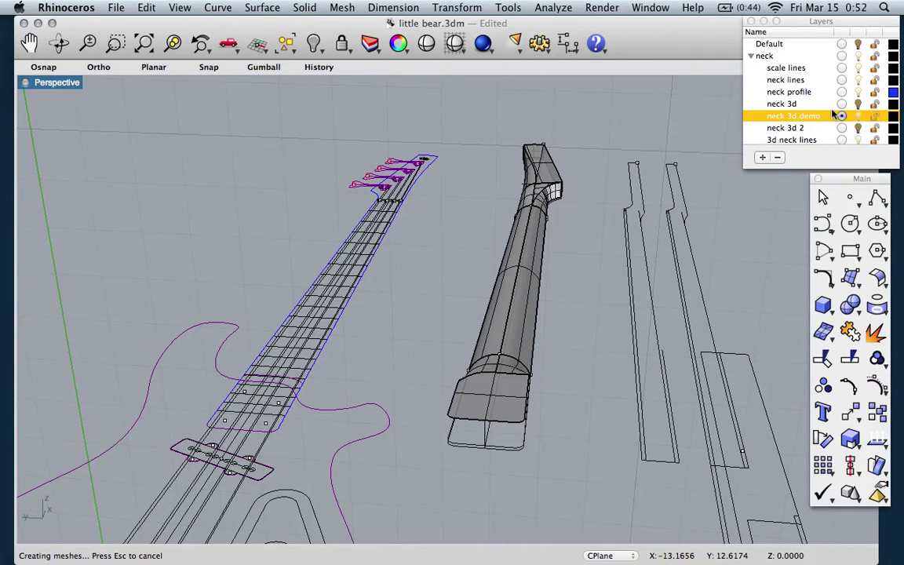
left_click(858, 93)
left_click(858, 80)
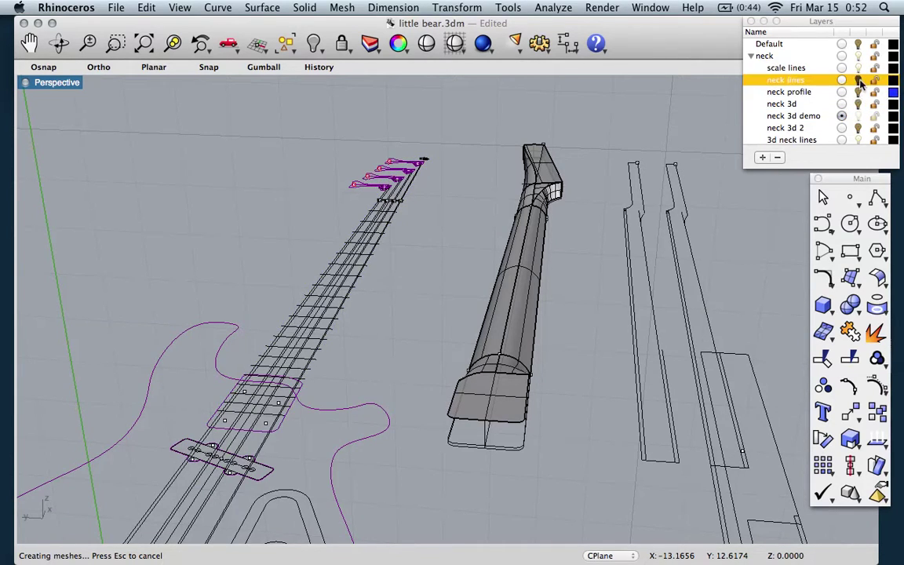
left_click(858, 69)
left_click(859, 55)
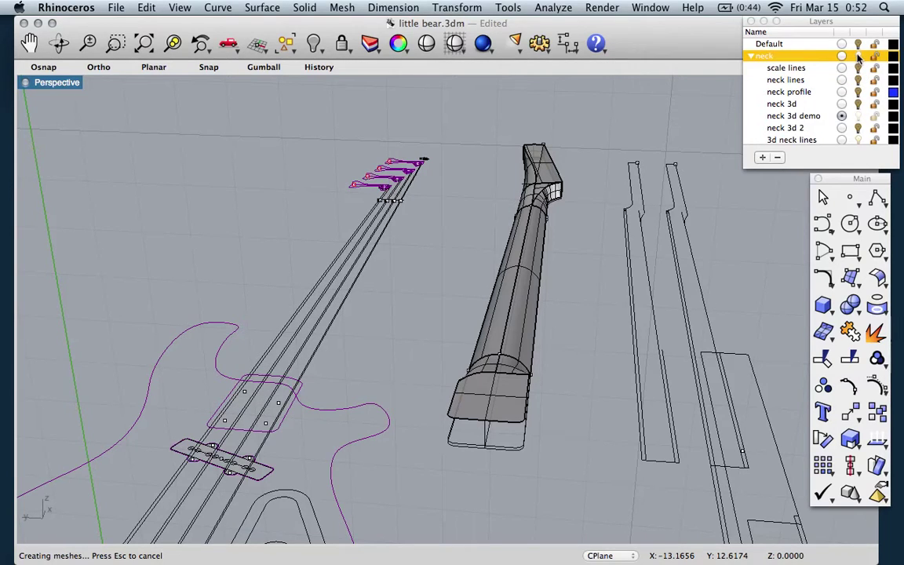
scroll(859, 129, "down", 1)
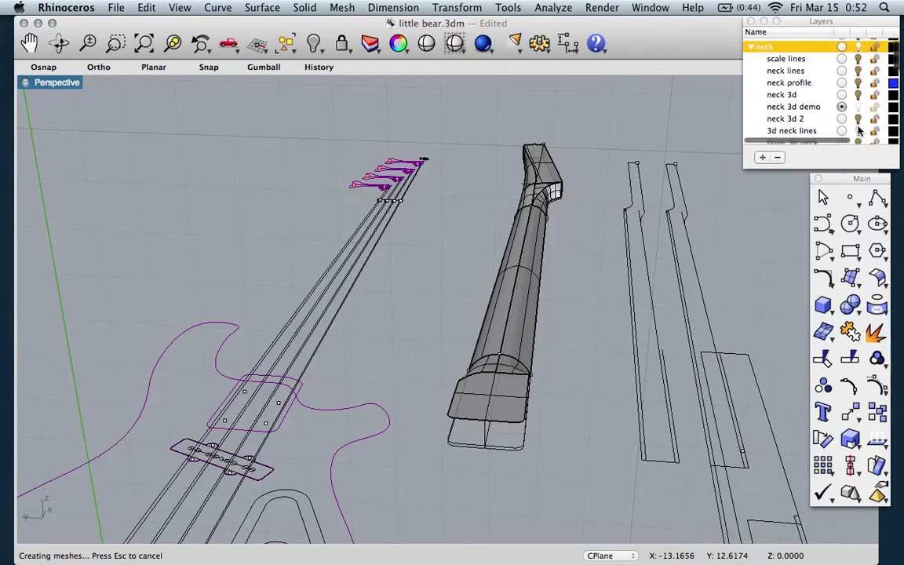
left_click(859, 129)
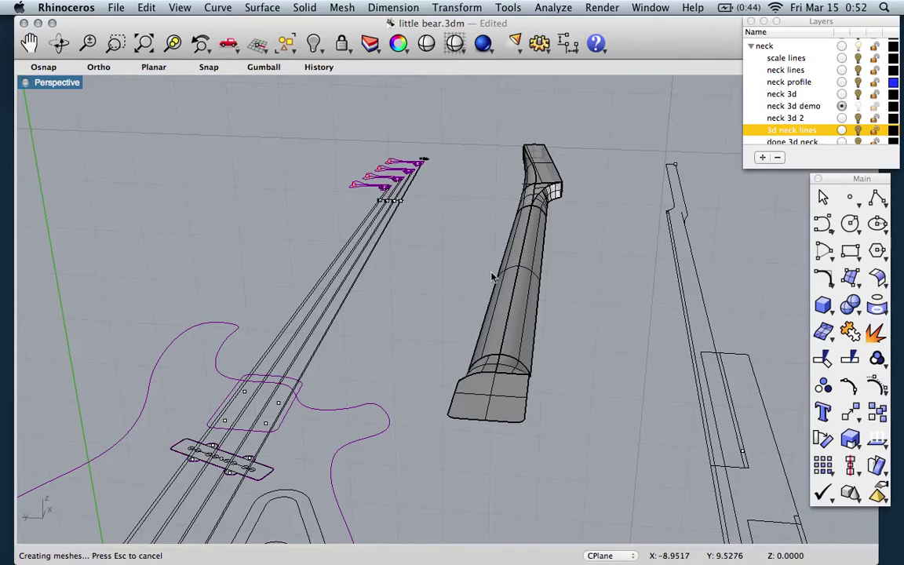
Run an environment map surface analysis on the whole 3D neck with the space needle.png map.
scroll(491, 276, "left", 5)
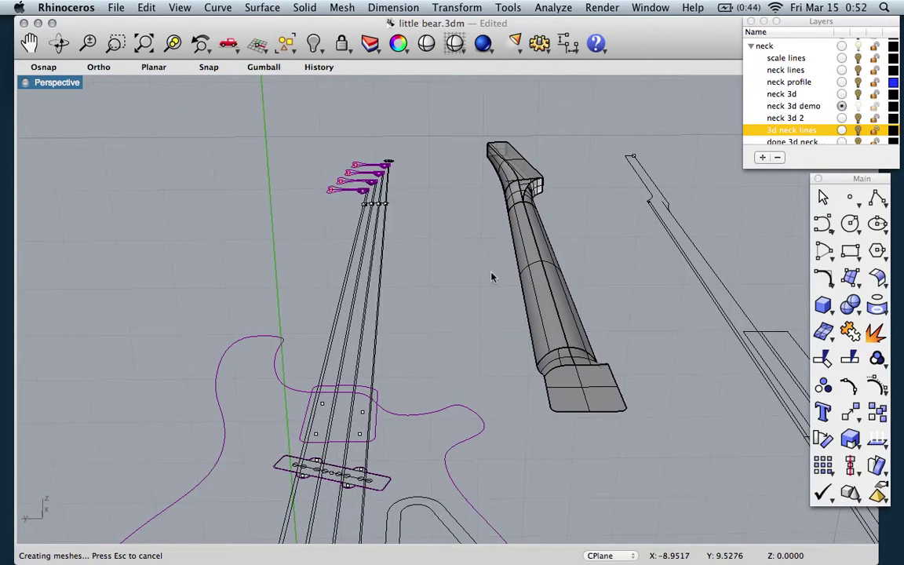
scroll(492, 277, "right", 5)
left_click(554, 7)
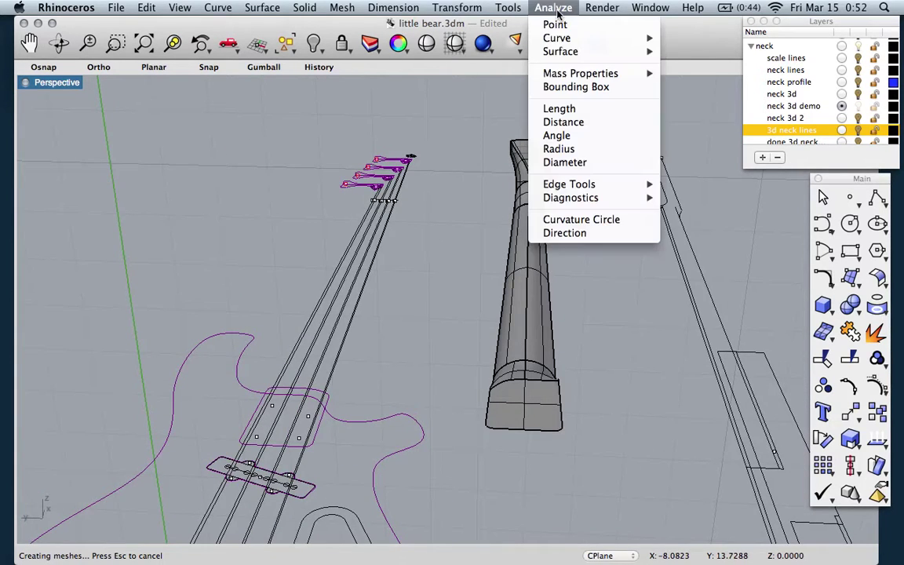
mouse_move(560, 52)
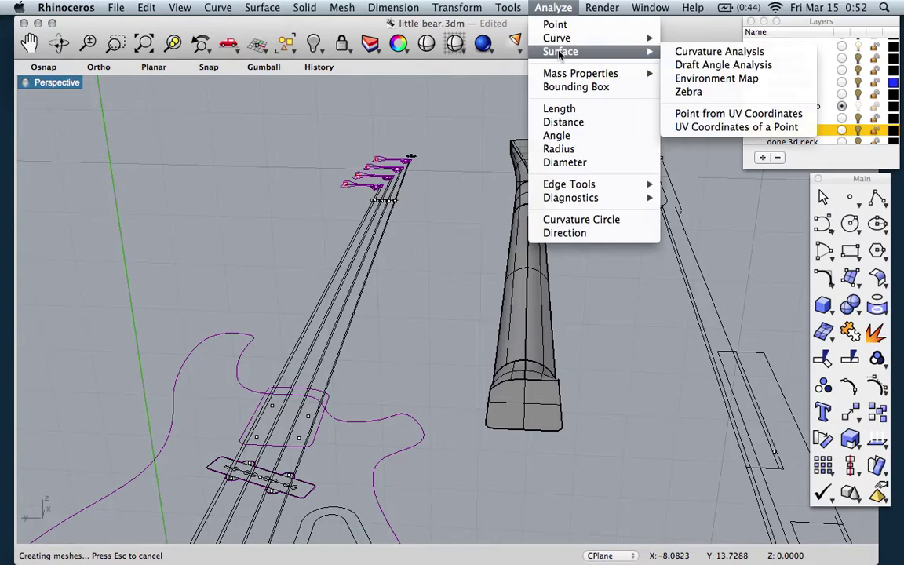
left_click(707, 79)
left_click_drag(483, 116, 599, 509)
key("Return")
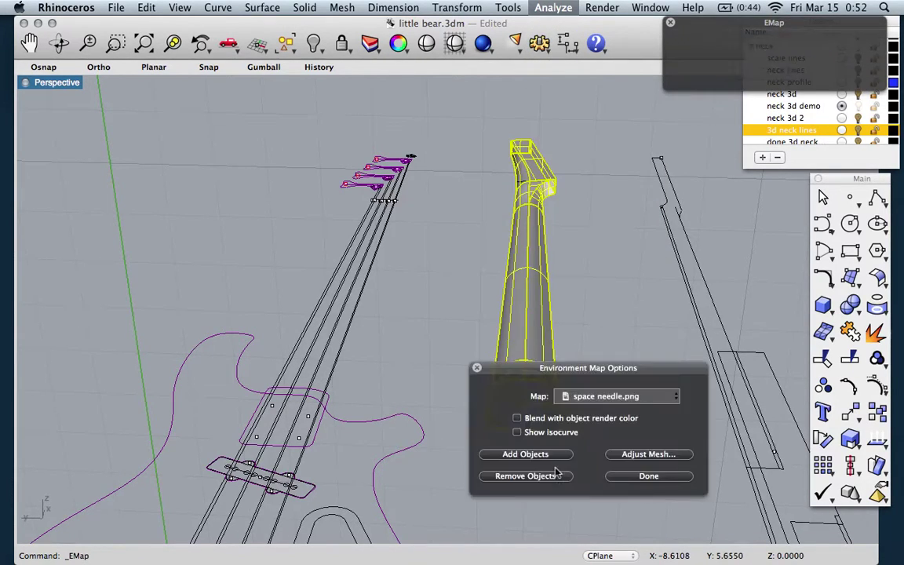
Examine the reflections across the headstock transition and neck from several angles, then end the environment map analysis.
right_click_drag(488, 295, 487, 294)
scroll(487, 295, "left", 5)
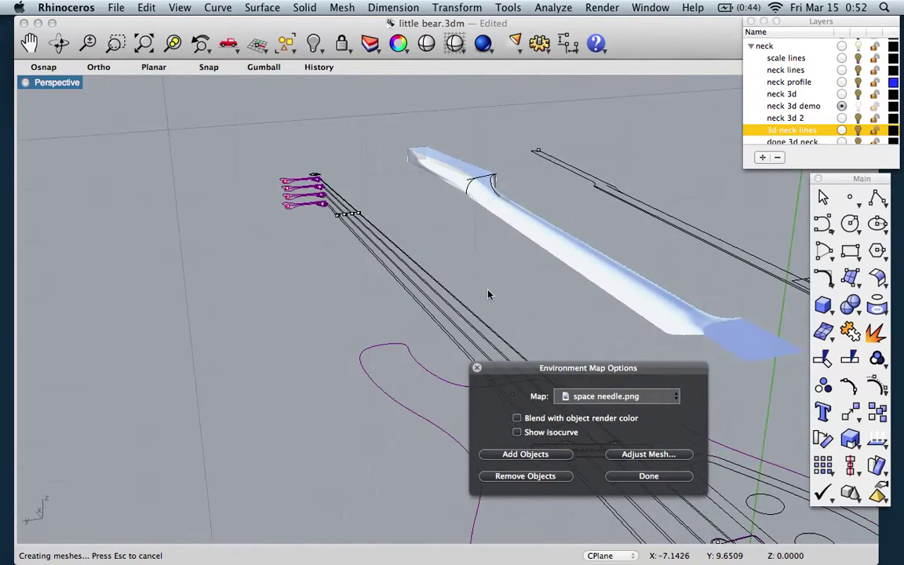
scroll(460, 142, "up", 8)
scroll(460, 142, "up", 3)
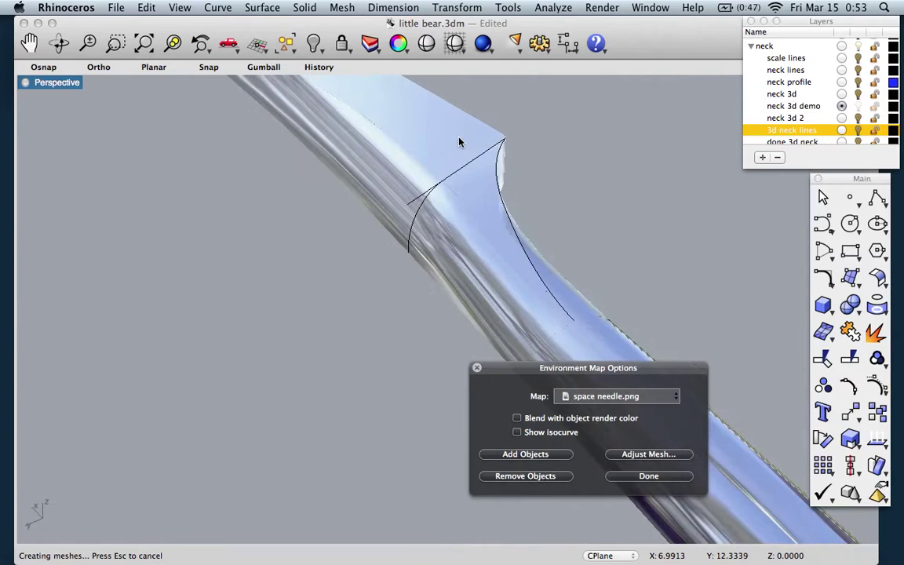
scroll(460, 143, "down", 5)
scroll(460, 142, "up", 5)
scroll(460, 142, "left", 10)
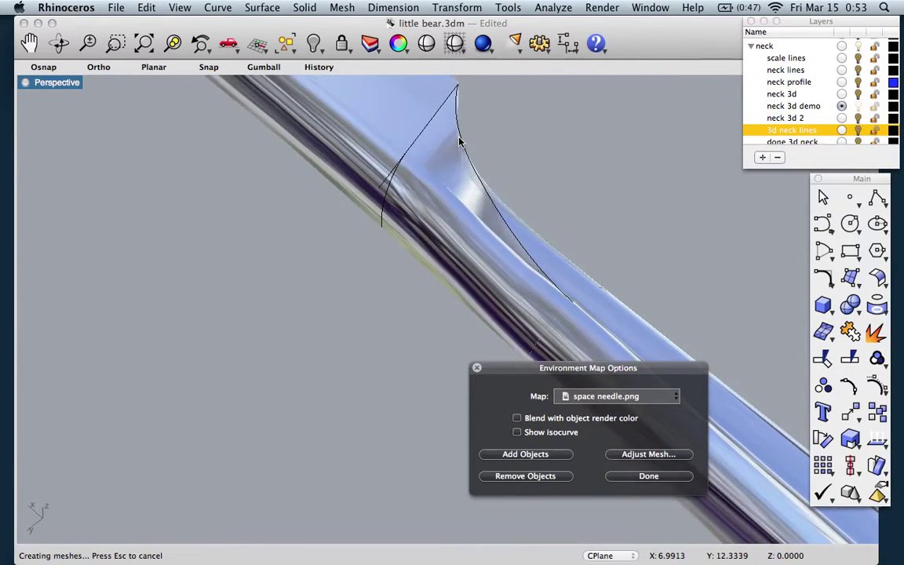
scroll(458, 142, "left", 10)
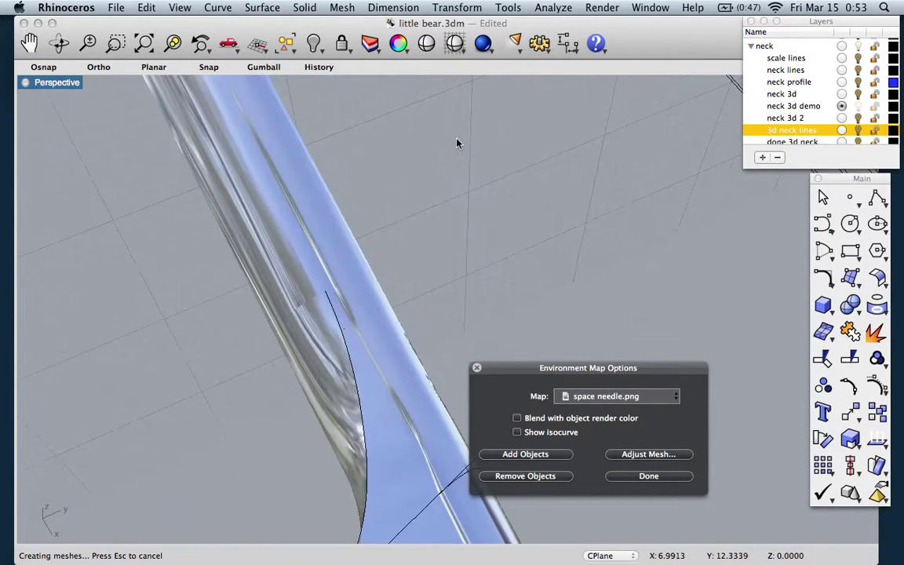
scroll(458, 143, "left", 10)
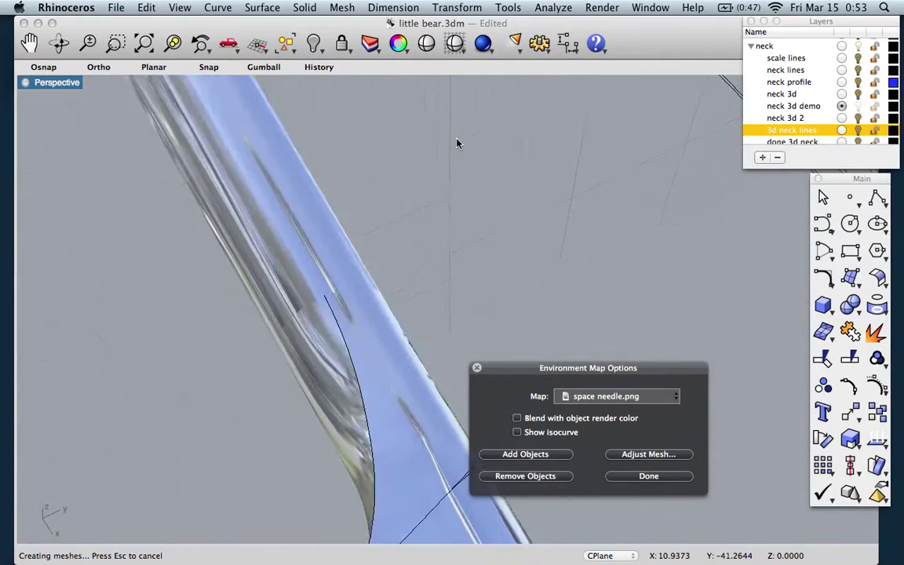
scroll(459, 143, "left", 10)
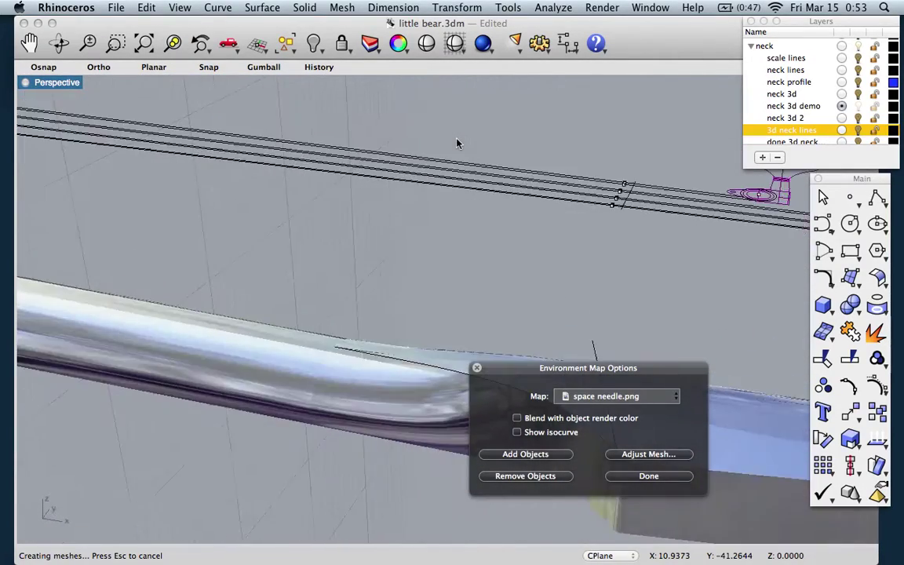
scroll(458, 143, "left", 10)
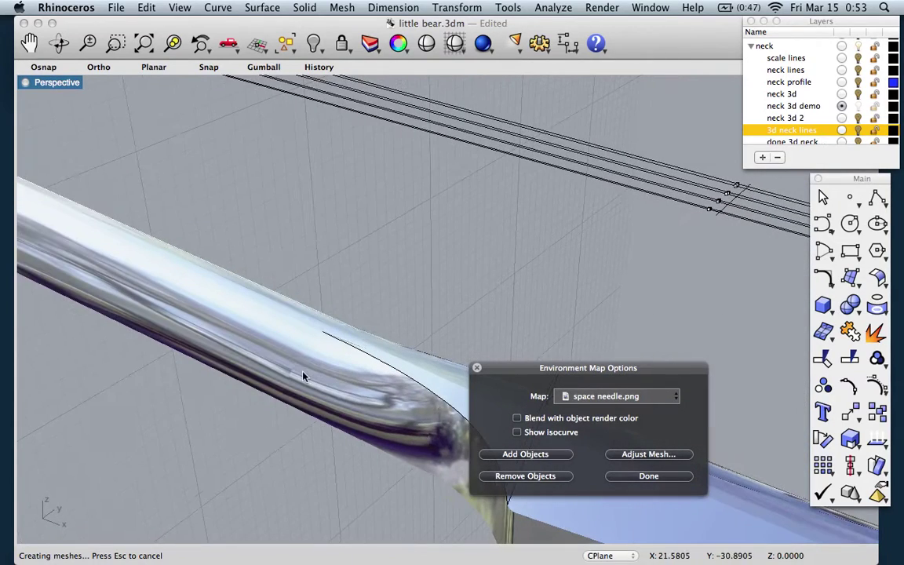
right_click_drag(339, 394, 339, 393)
scroll(260, 337, "down", 6)
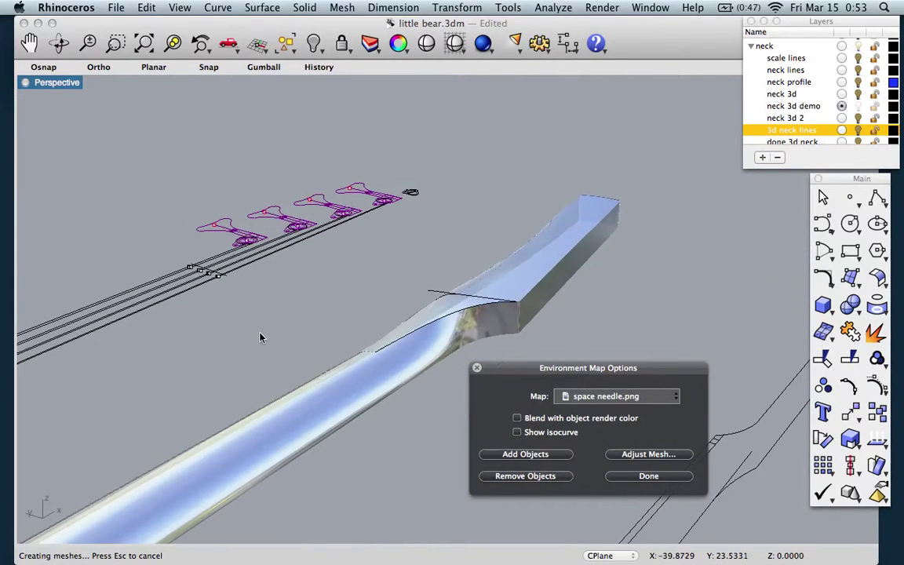
scroll(353, 404, "up", 6)
scroll(424, 354, "down", 10)
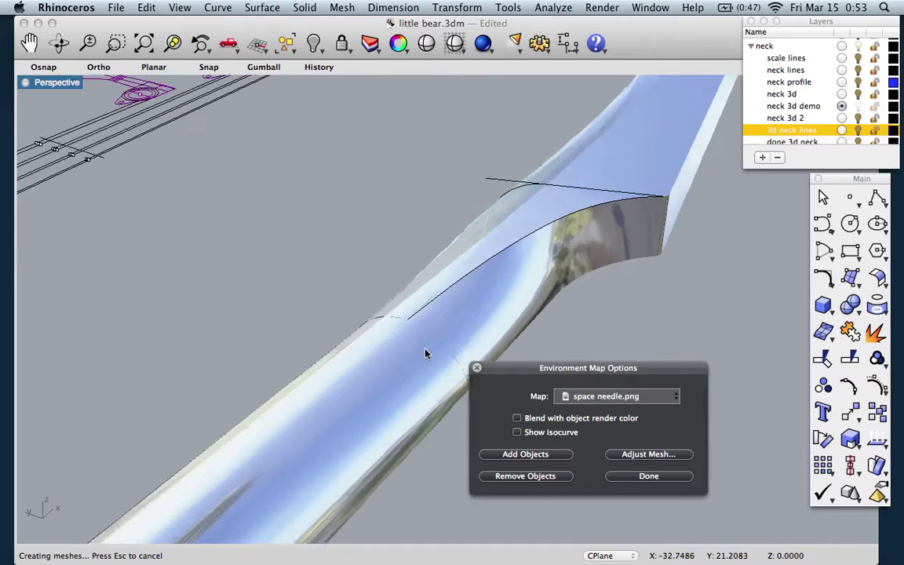
right_click_drag(425, 350, 425, 350)
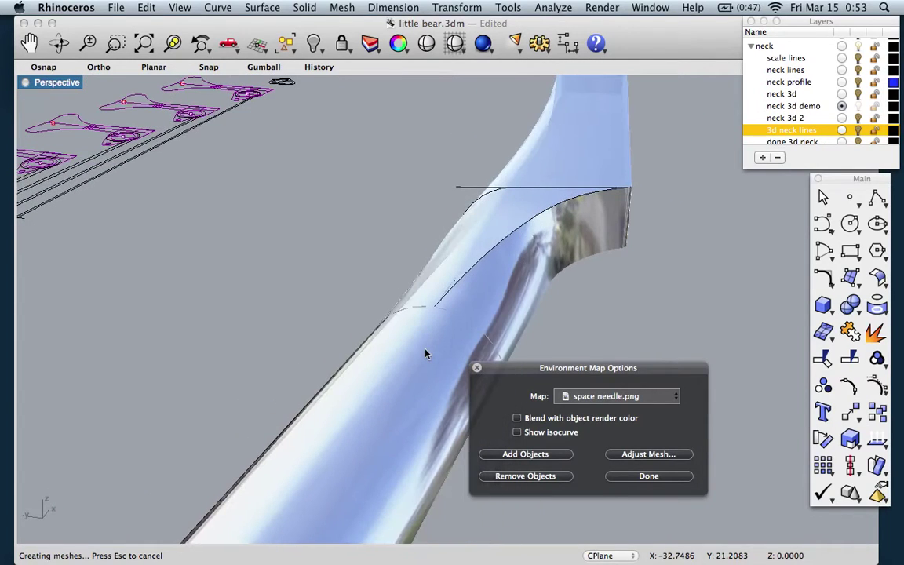
left_click(633, 478)
Join the headstock face, both headstock transition pieces, the two neck-back surfaces and the heel transition surfaces, then clear the selection.
scroll(541, 390, "down", 5)
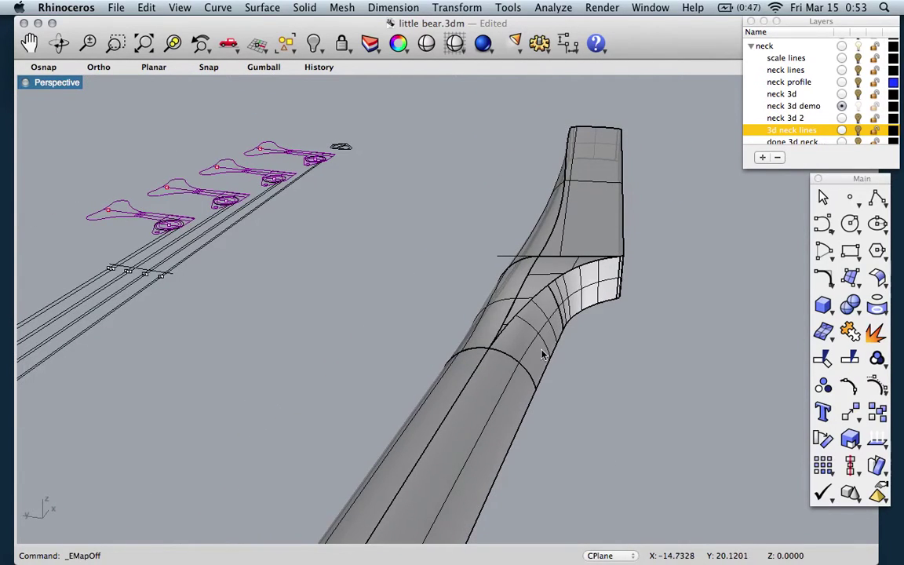
left_click(537, 338)
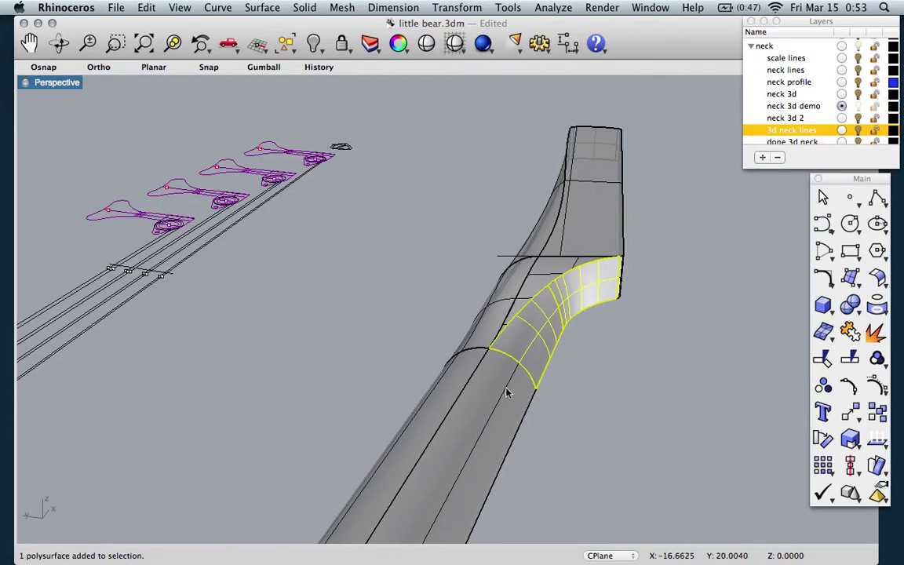
scroll(467, 379, "left", 5)
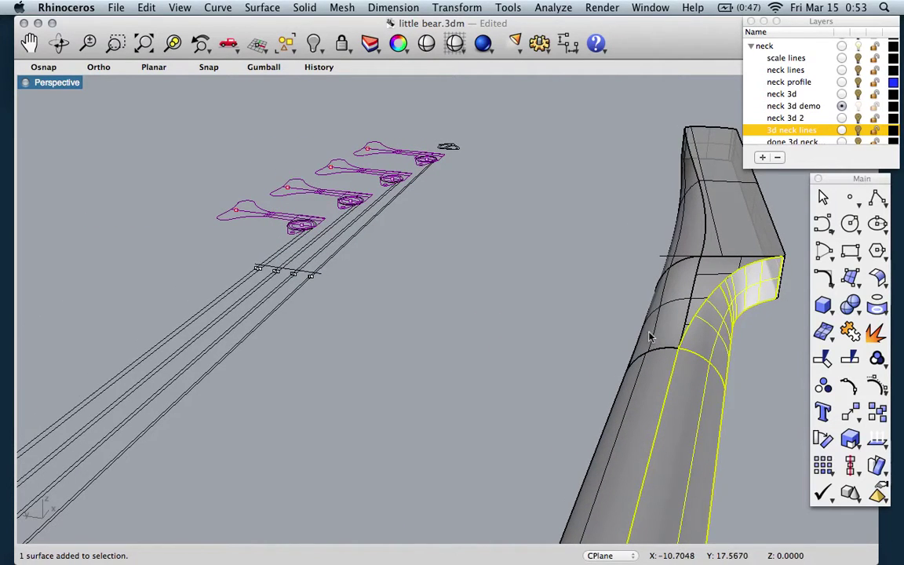
left_click(656, 333, "shift")
left_click(640, 380, "shift")
left_click(712, 268, "shift")
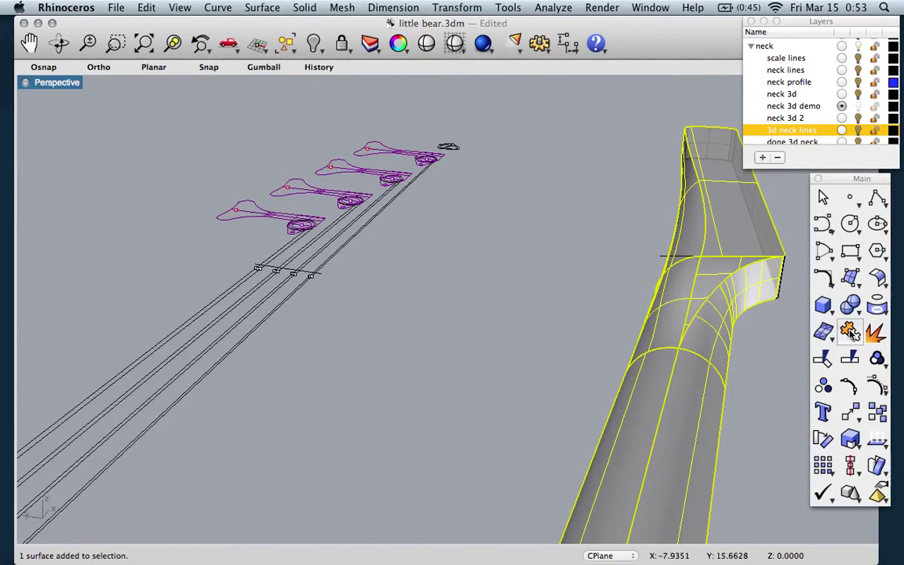
scroll(660, 154, "down", 10)
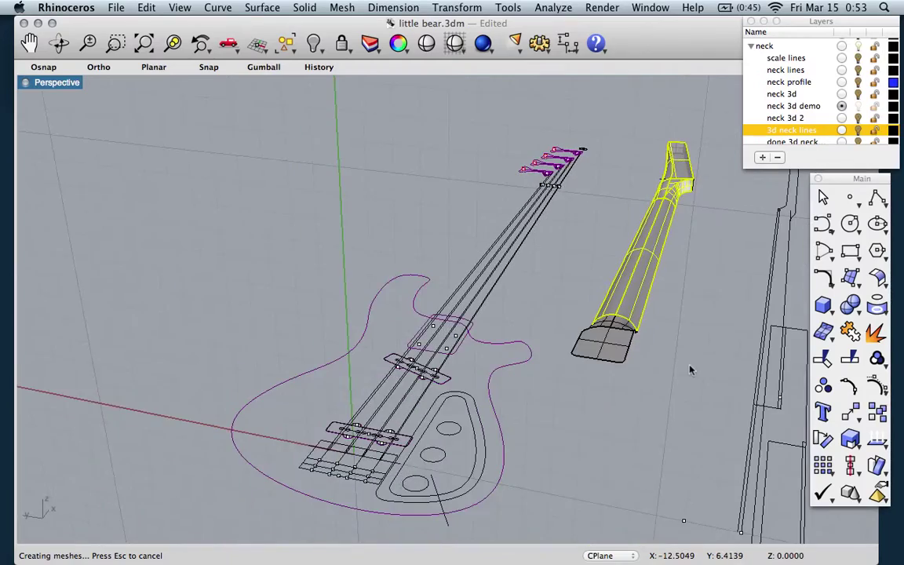
scroll(690, 369, "left", 10)
scroll(690, 369, "right", 10)
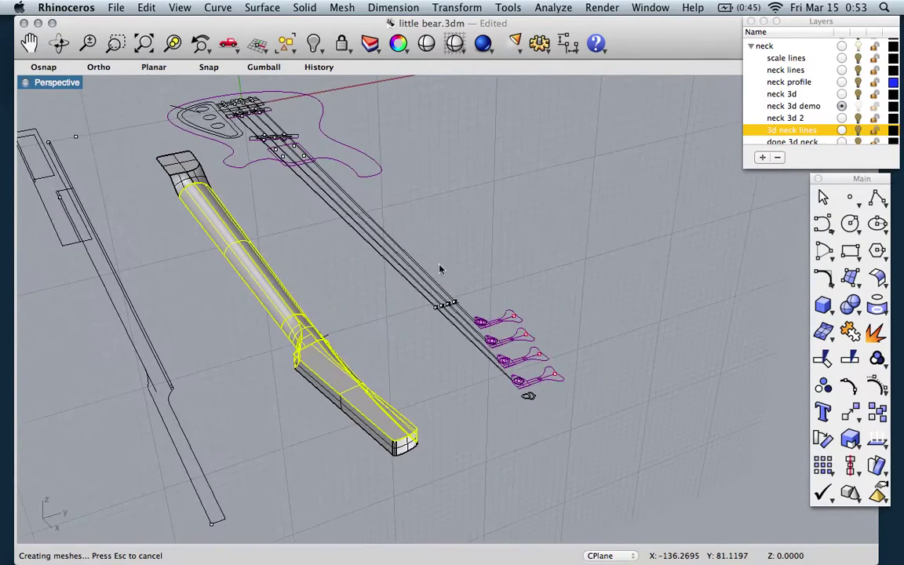
scroll(212, 173, "up", 5)
left_click(176, 234, "shift")
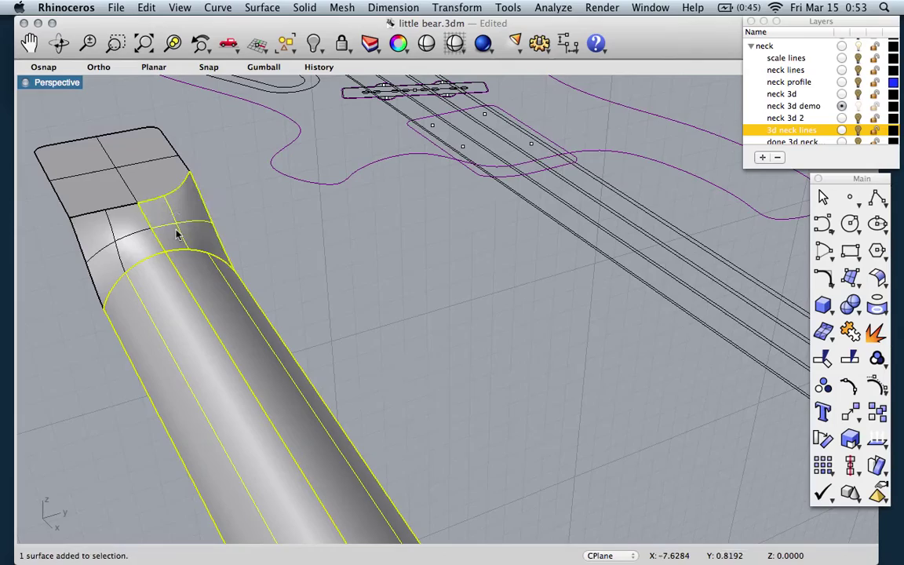
left_click(850, 336)
scroll(515, 260, "down", 10)
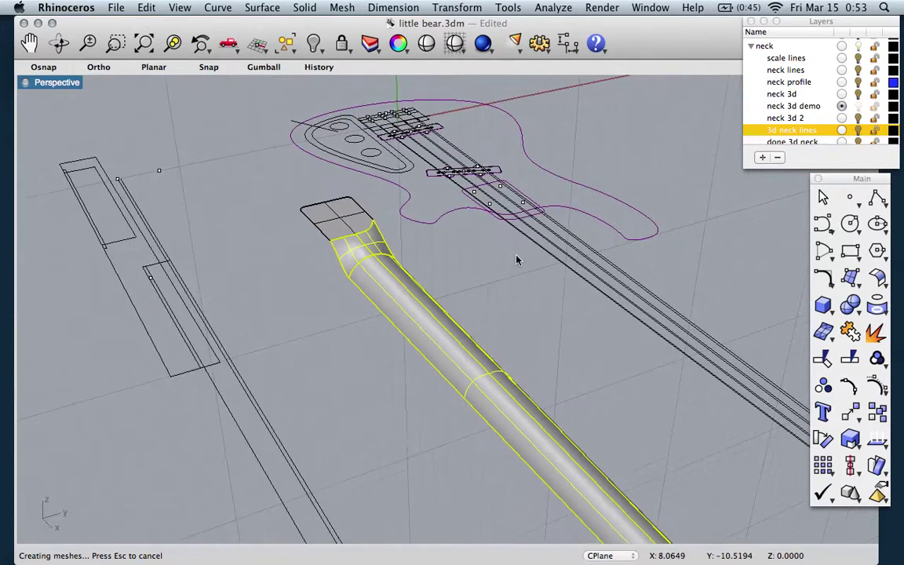
scroll(516, 260, "left", 15)
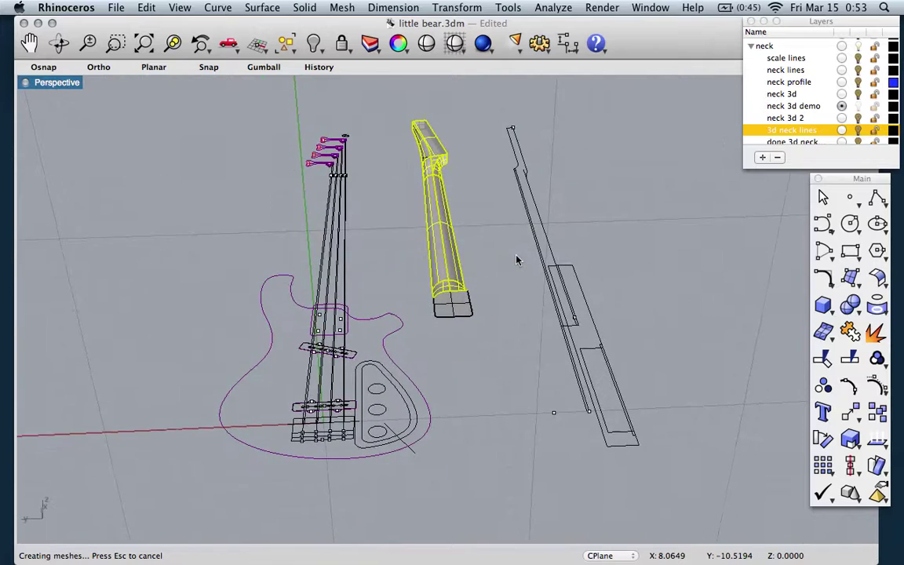
left_click(516, 260)
Select the entire joined 3D neck from headstock to heel and run another environment map surface analysis on it.
left_click_drag(386, 95, 463, 259)
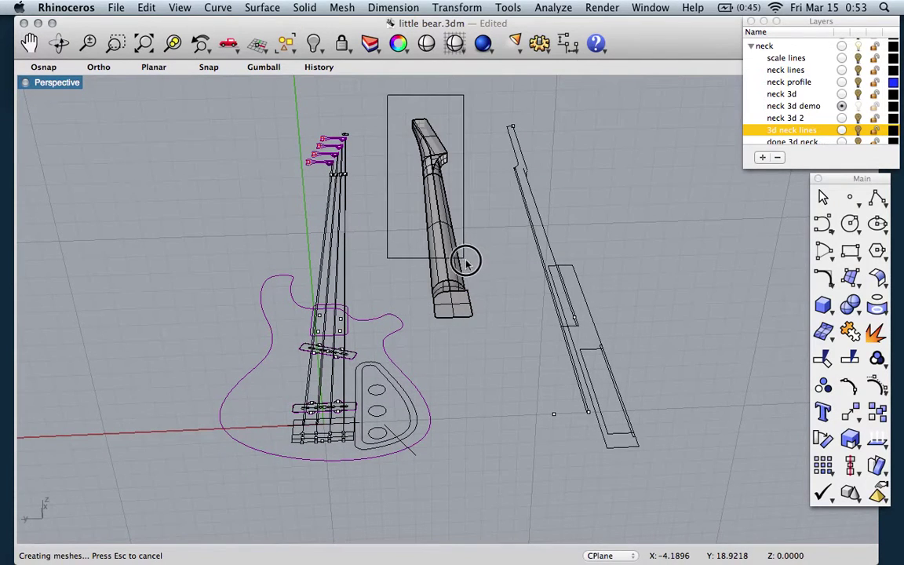
left_click_drag(487, 338, 487, 340)
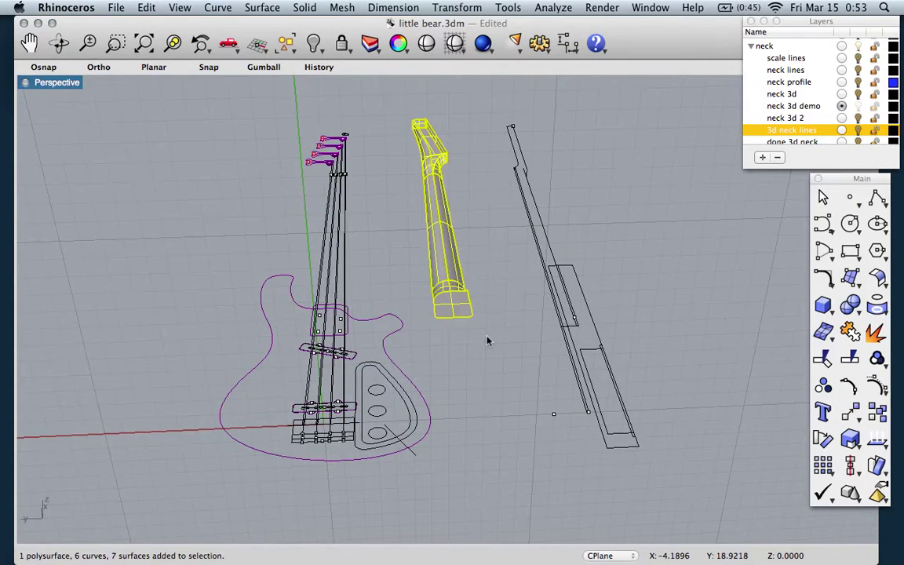
left_click(550, 9)
mouse_move(558, 53)
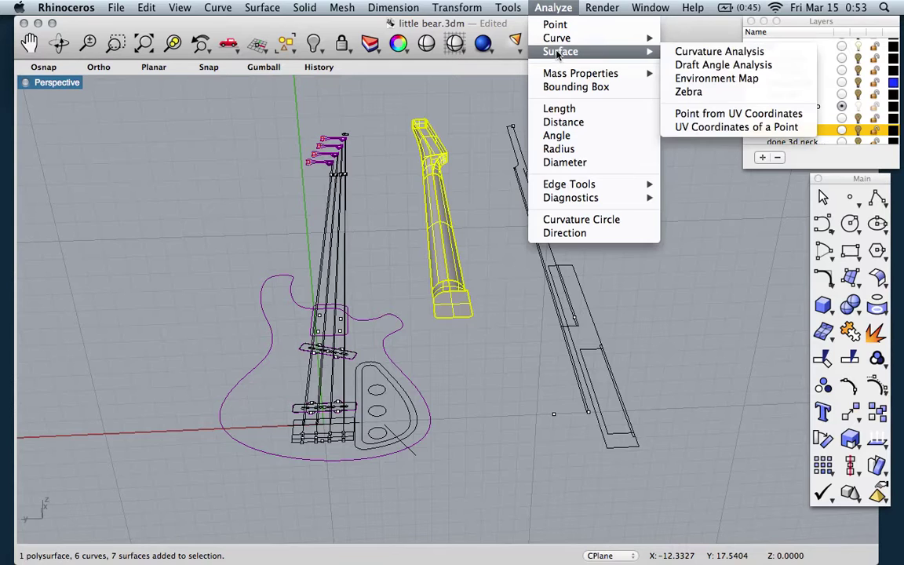
left_click(707, 78)
Inspect the space needle.png reflections over the joined headstock transition and along the neck back from both sides.
scroll(383, 125, "up", 5)
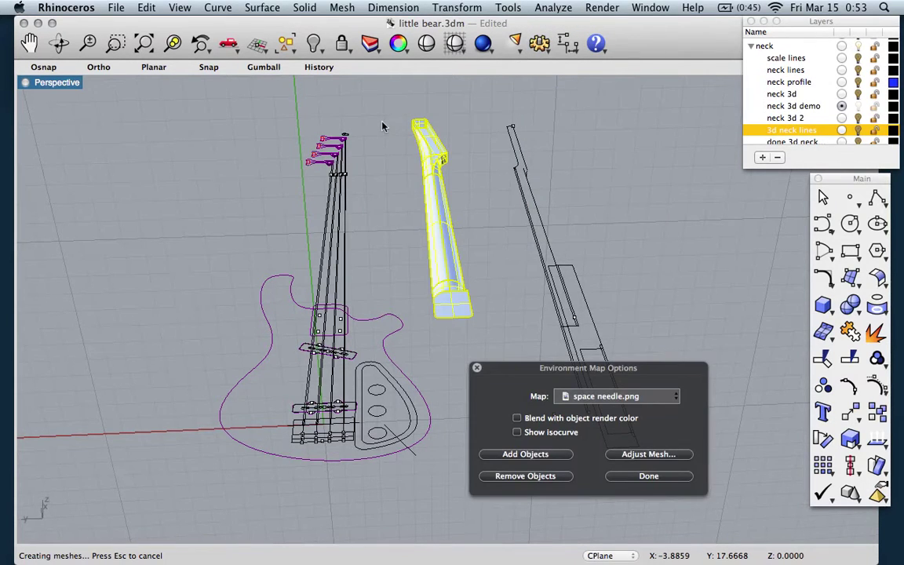
scroll(425, 224, "up", 4)
right_click_drag(426, 224, 495, 221)
scroll(389, 250, "up", 4)
scroll(572, 190, "down", 4)
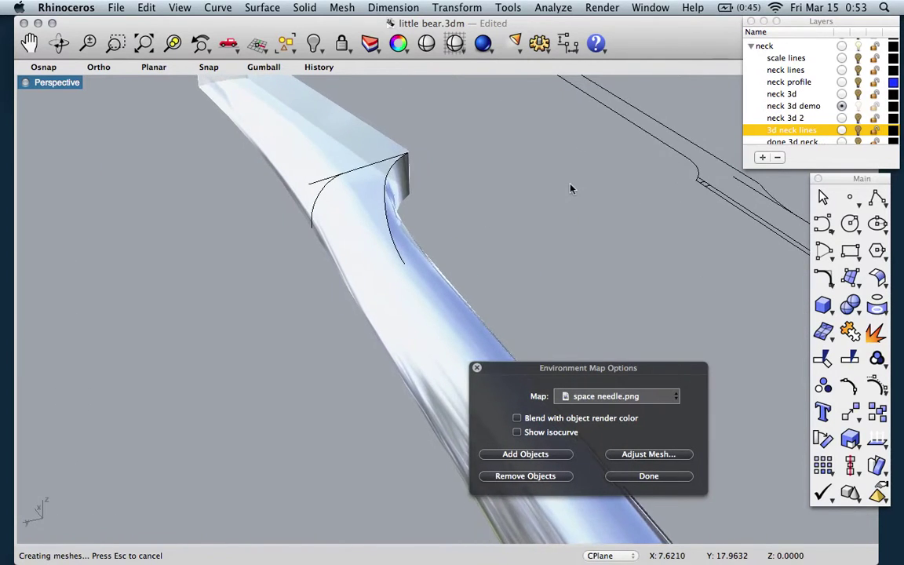
mouse_move(432, 208)
right_mouse_down()
mouse_move(534, 207)
mouse_move(436, 203)
right_mouse_up()
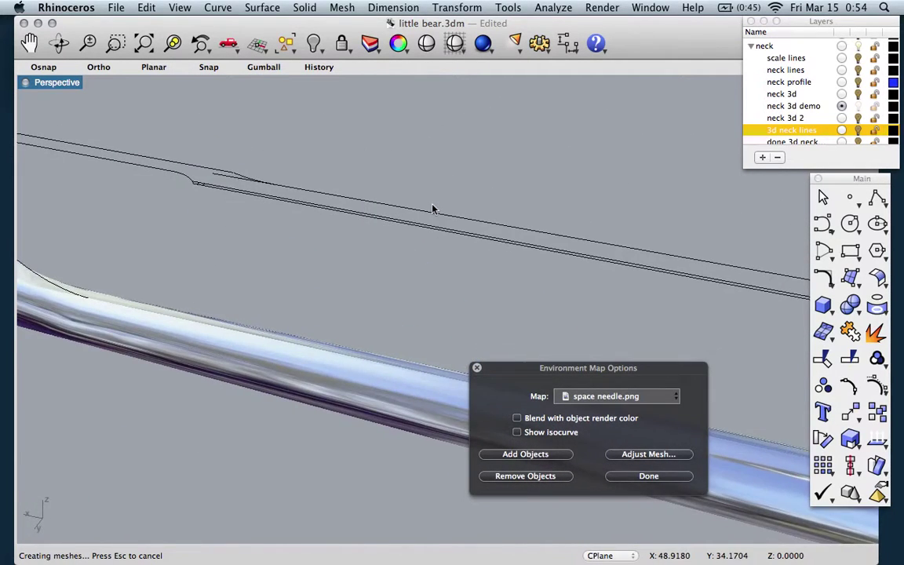
scroll(433, 208, "down", 4)
scroll(119, 275, "up", 5)
scroll(120, 275, "up", 2)
right_click_drag(148, 348, 197, 345)
scroll(150, 349, "down", 10)
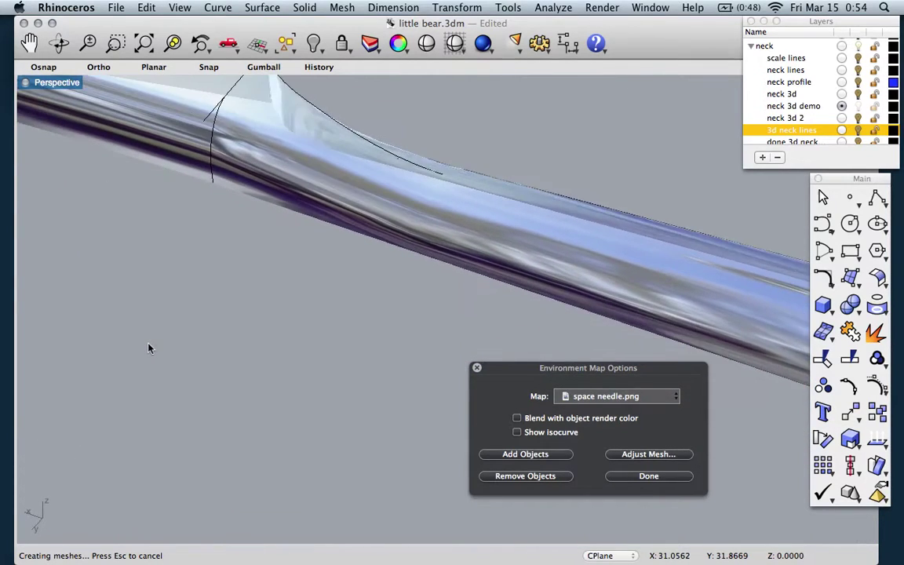
scroll(155, 346, "down", 8)
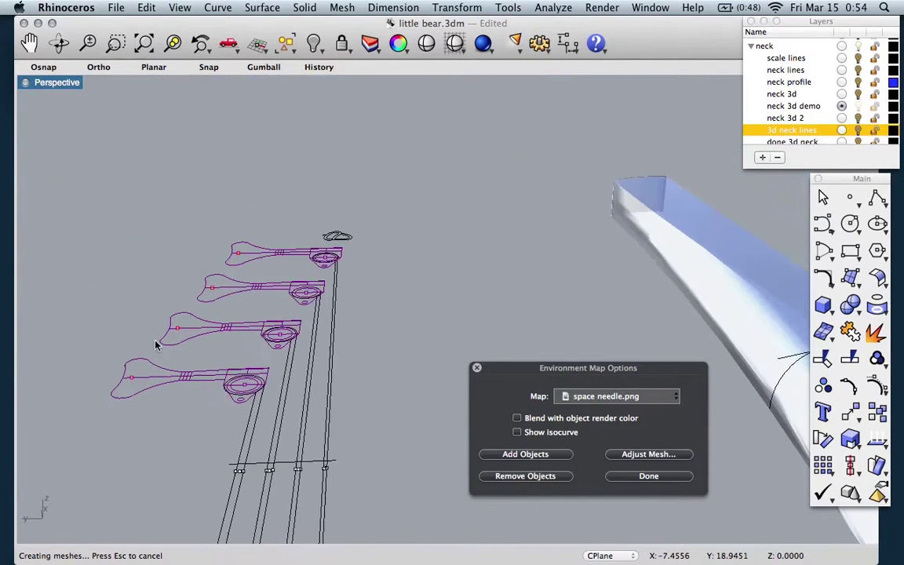
right_click_drag(156, 345, 53, 346)
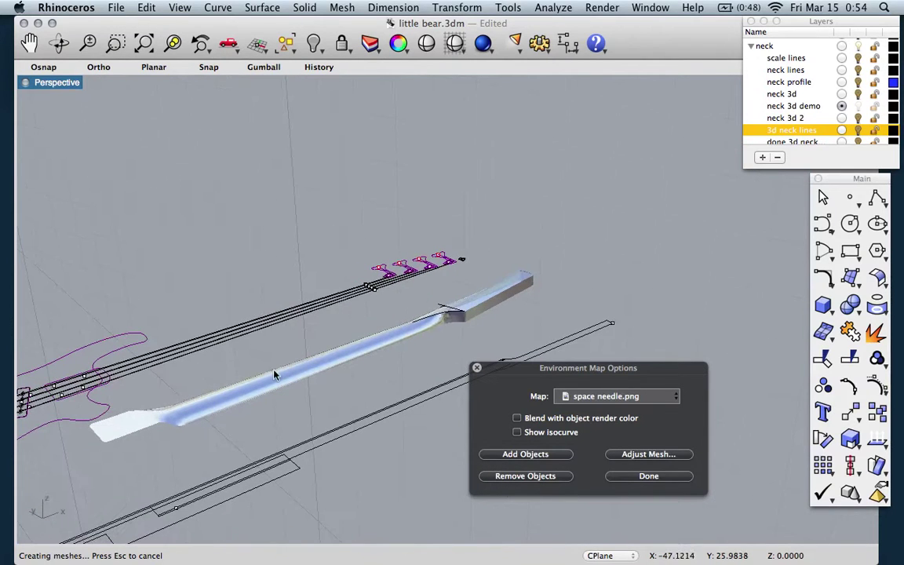
scroll(274, 376, "up", 10)
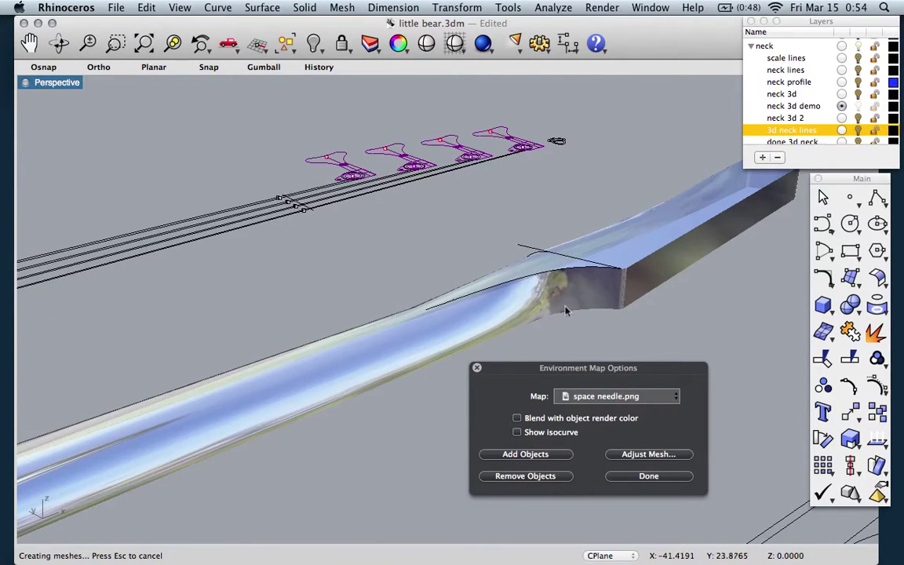
scroll(582, 168, "down", 4)
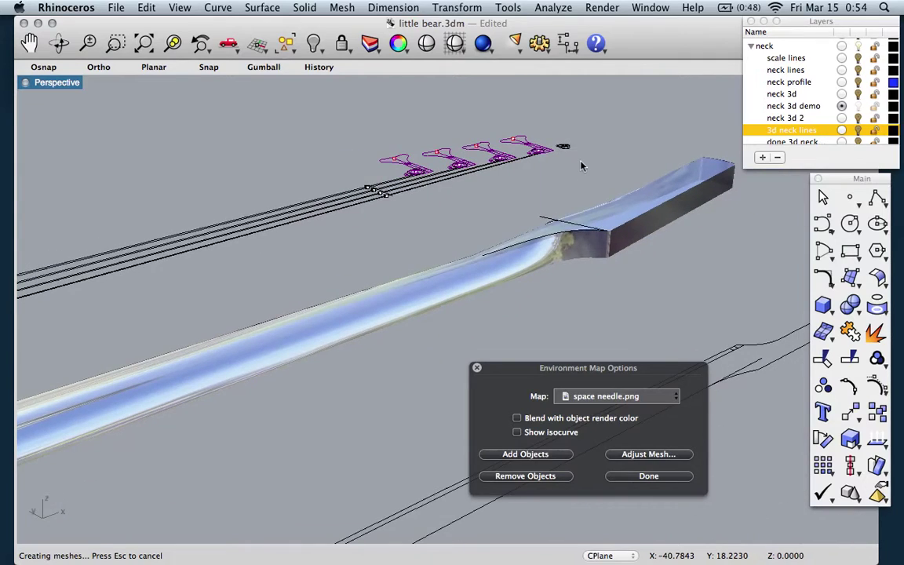
Inspect the reflections where the neck back meets the heel, then end the environment map analysis.
right_click_drag(582, 223, 531, 226)
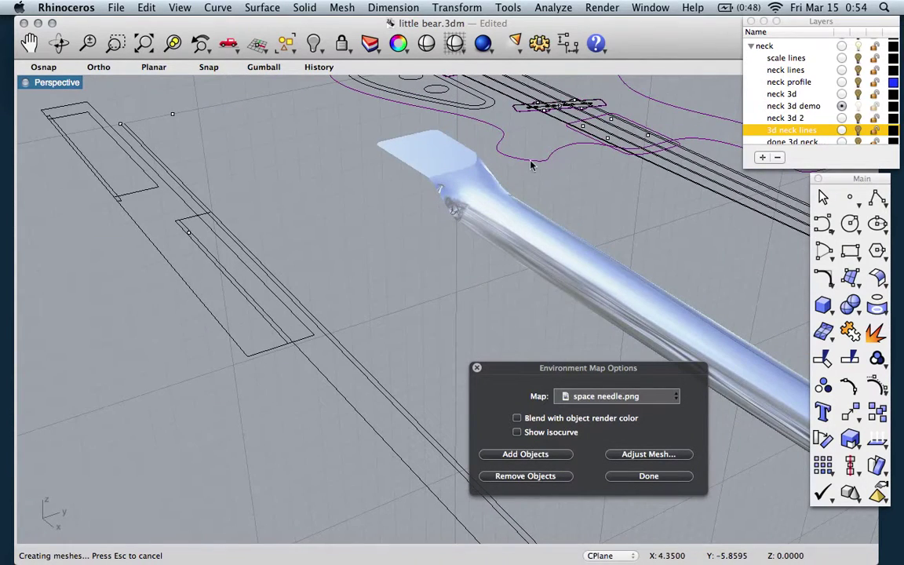
scroll(531, 163, "up", 5)
scroll(530, 163, "up", 2)
right_click_drag(357, 241, 356, 463)
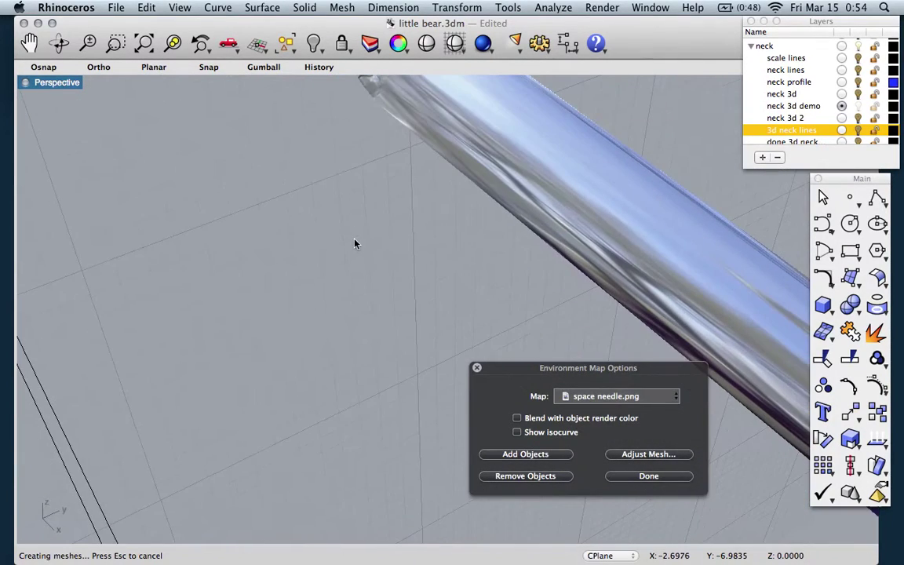
scroll(352, 463, "down", 4)
scroll(351, 464, "up", 5)
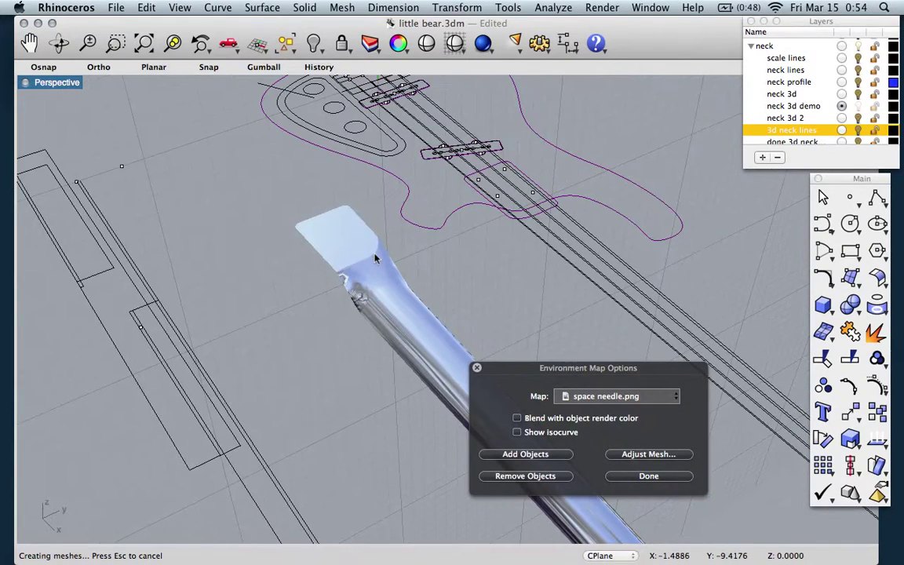
scroll(376, 258, "down", 5)
scroll(359, 318, "down", 5)
right_click_drag(360, 319, 360, 321)
left_click(630, 479)
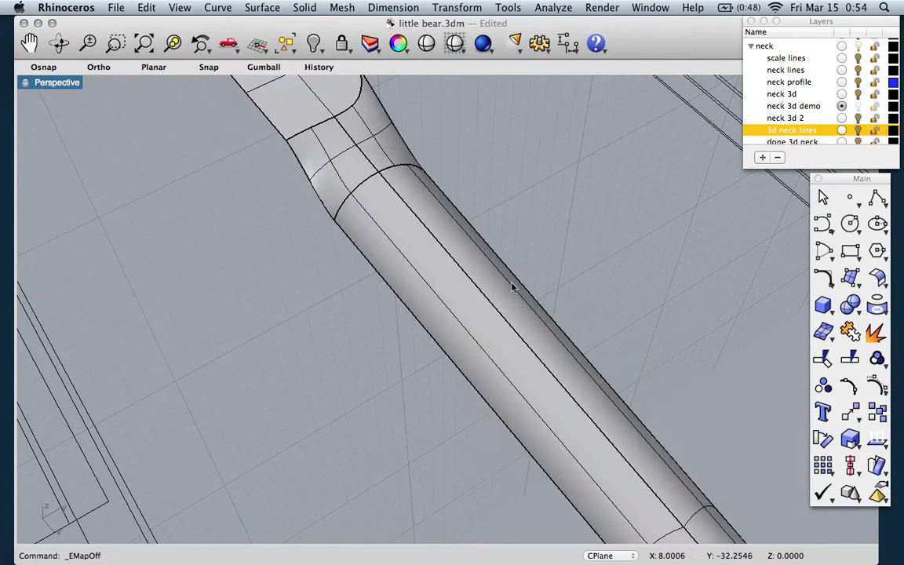
Select the whole 3D neck again and run a zebra surface analysis on it.
scroll(224, 155, "down", 10)
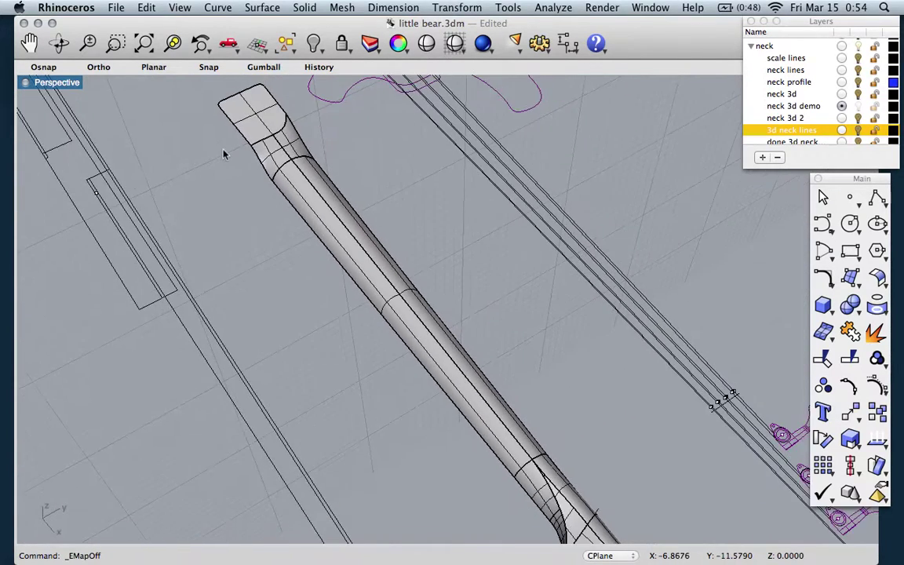
right_click_drag(224, 155, 224, 154)
scroll(223, 155, "up", 4)
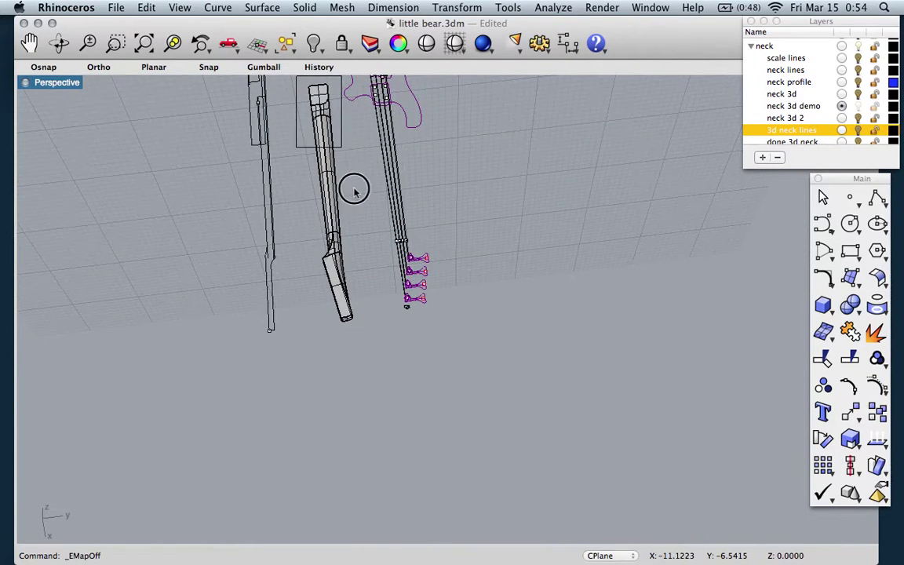
left_click_drag(362, 377, 368, 400)
right_click_drag(256, 323, 256, 323)
left_click(554, 8)
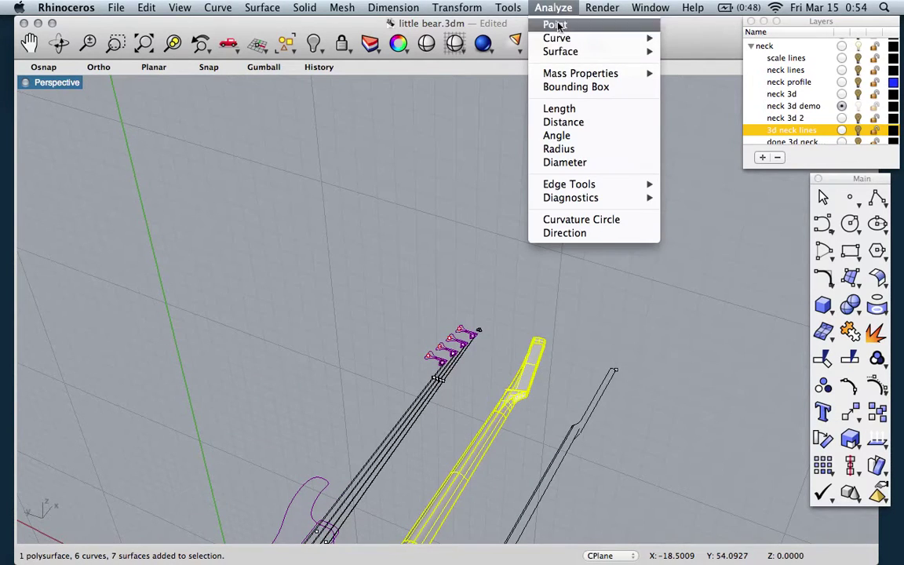
mouse_move(562, 52)
left_click(690, 92)
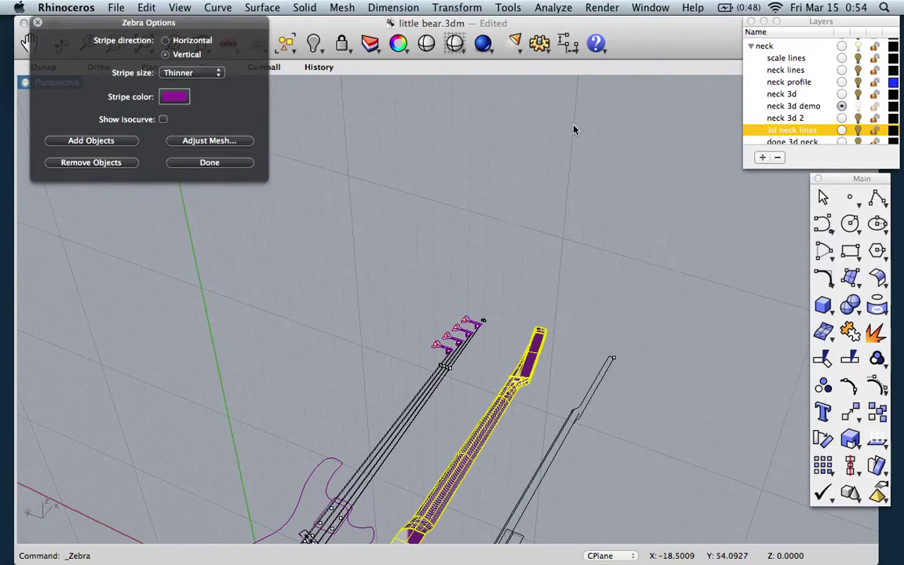
Clear the selection and examine the thin vertical zebra stripes along the full length of the neck.
scroll(576, 130, "down", 5)
scroll(555, 213, "up", 5)
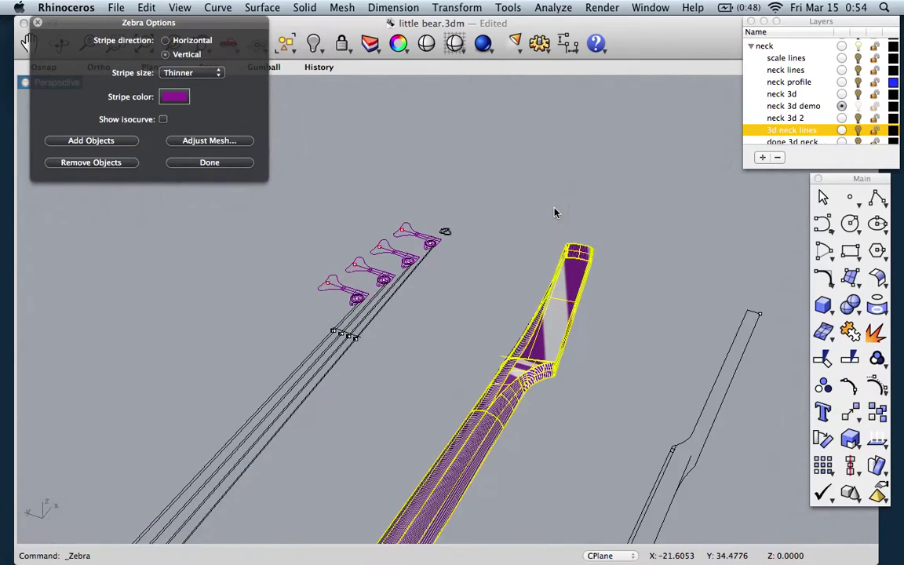
scroll(509, 308, "down", 5)
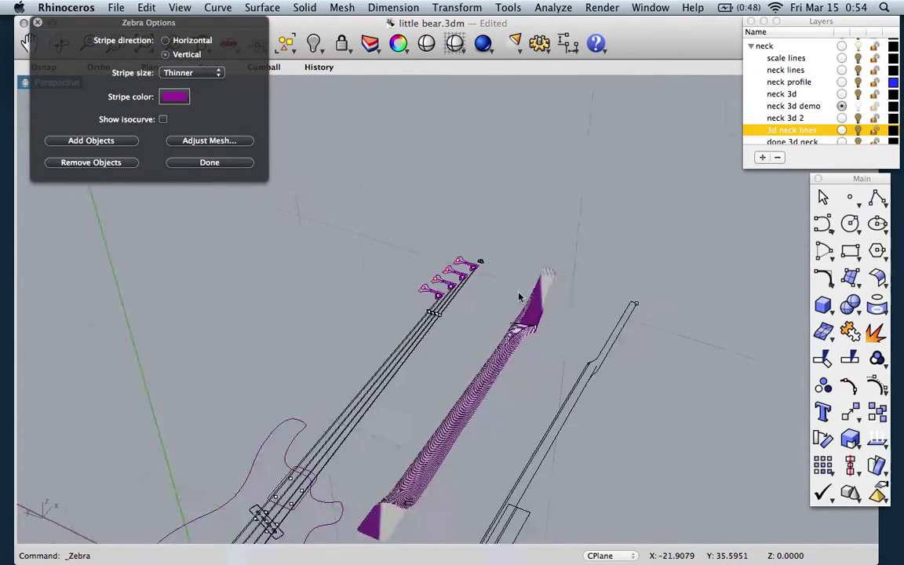
scroll(442, 424, "up", 5)
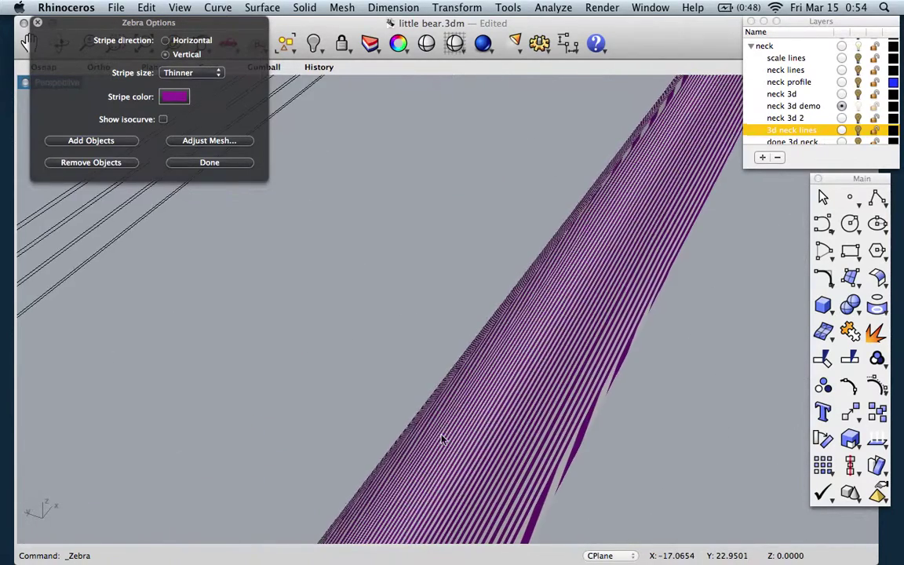
scroll(442, 440, "down", 3)
right_click_drag(499, 400, 498, 400)
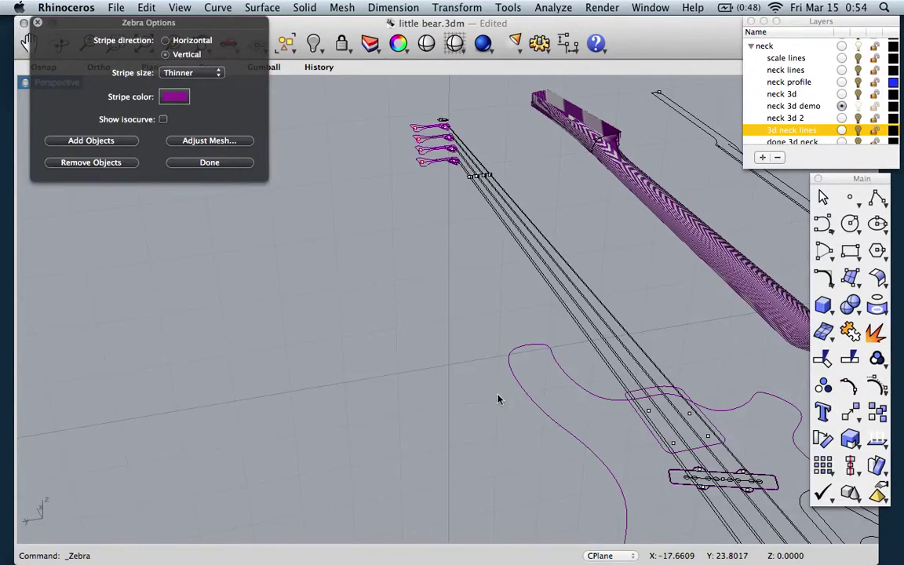
right_click_drag(372, 469, 470, 406)
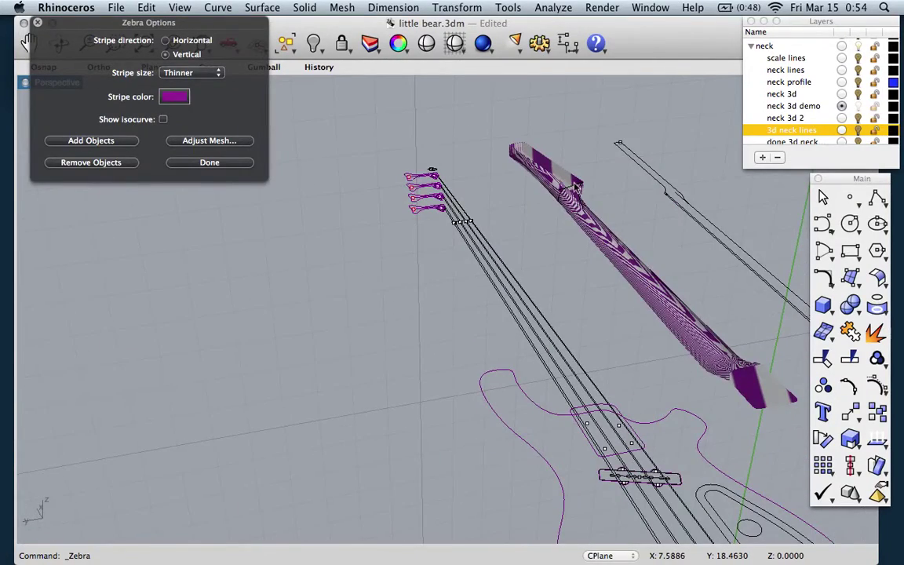
Examine the zebra stripes up close where the headstock transition meets the neck back and the headstock.
scroll(575, 186, "up", 8)
right_click_drag(575, 186, 669, 330)
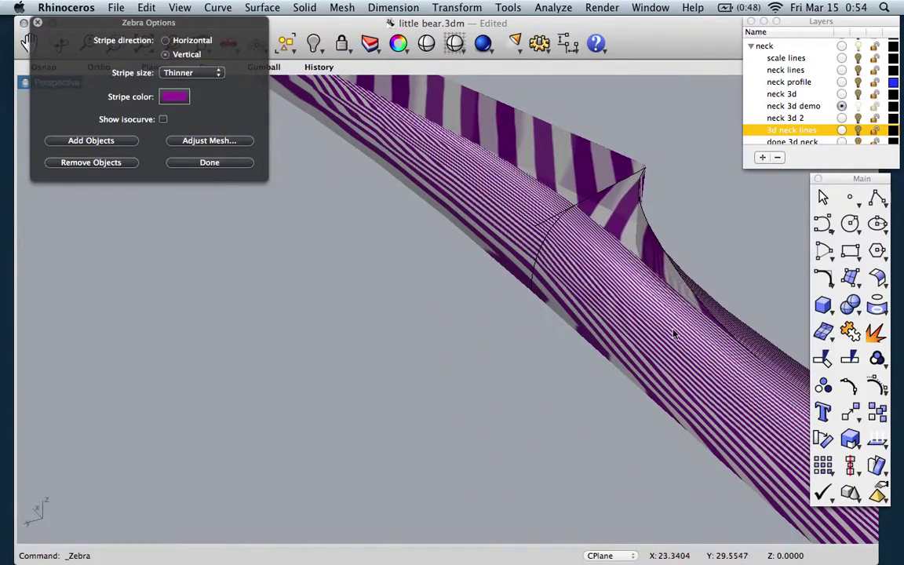
scroll(632, 323, "left", 10)
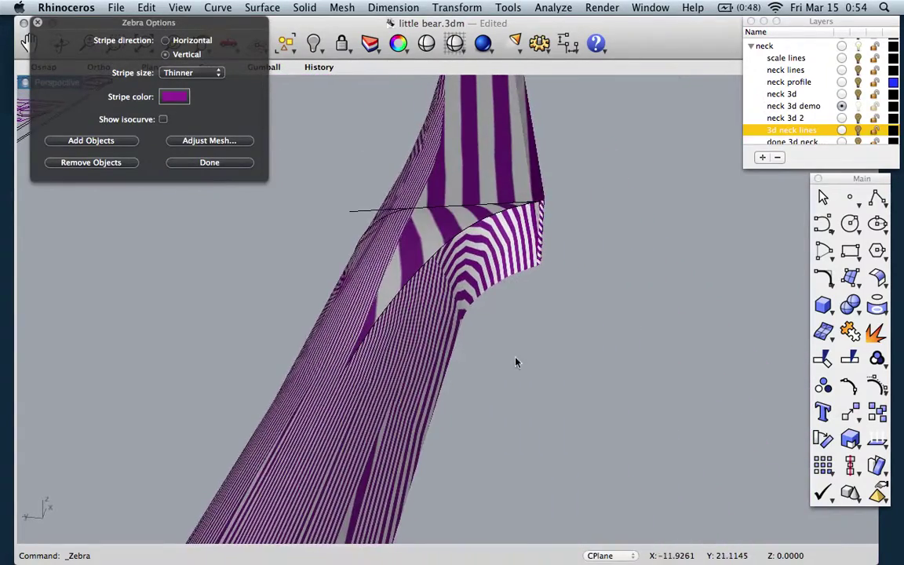
scroll(571, 283, "left", 10)
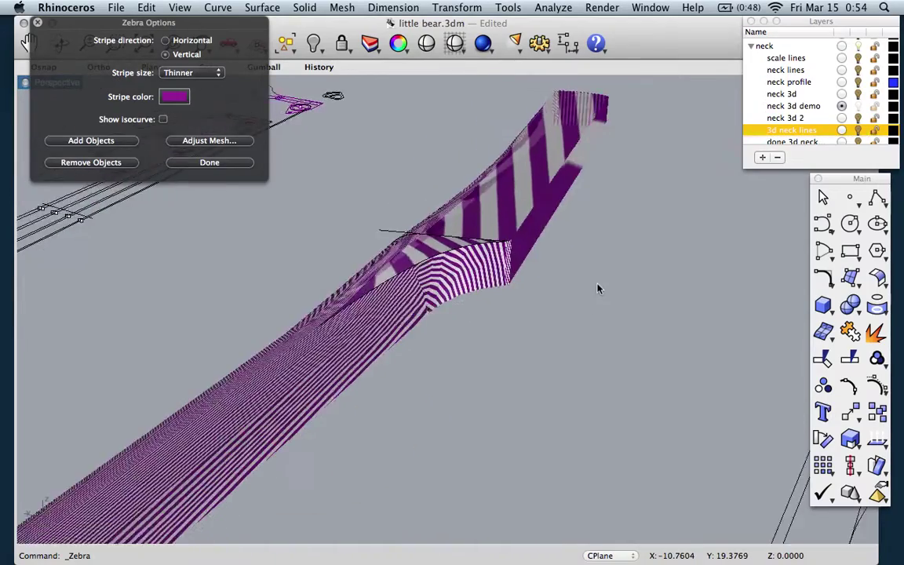
scroll(376, 299, "up", 10)
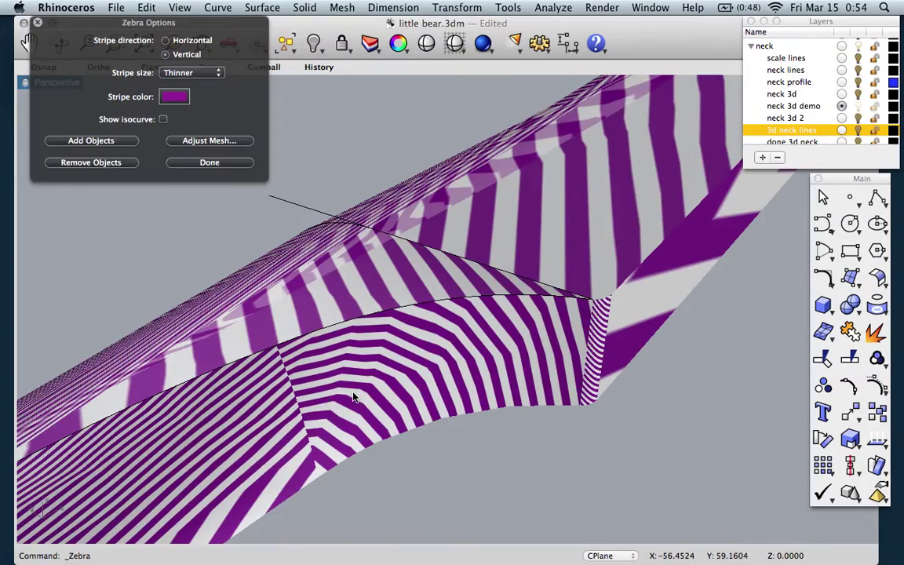
scroll(350, 399, "down", 10)
scroll(345, 401, "up", 4)
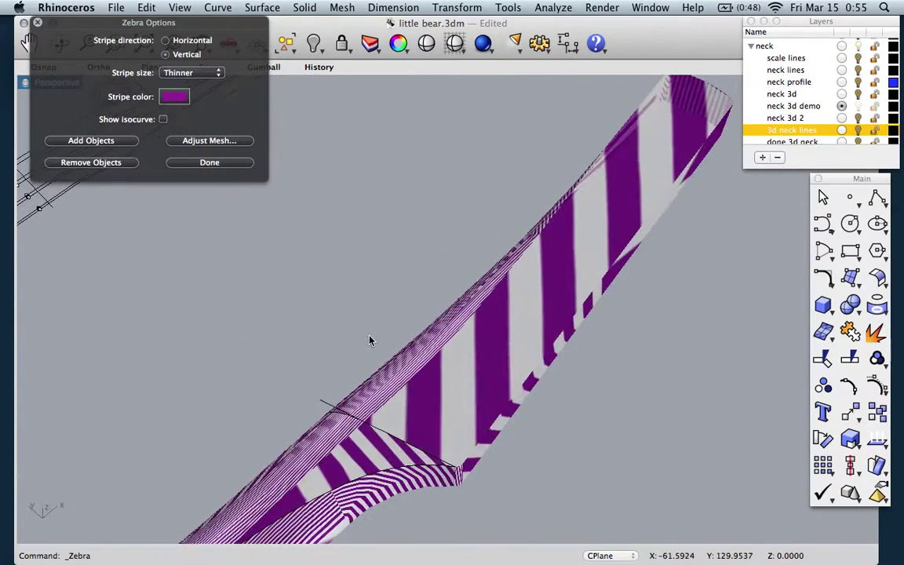
scroll(382, 319, "down", 4)
scroll(366, 463, "up", 4)
right_click_drag(357, 486, 393, 496)
scroll(412, 490, "up", 1)
scroll(413, 491, "up", 10)
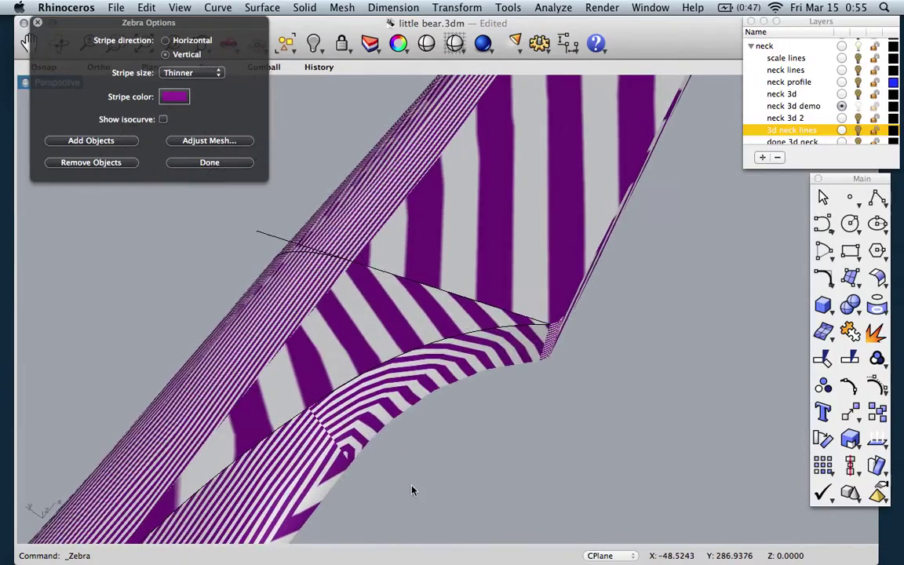
scroll(284, 442, "up", 5)
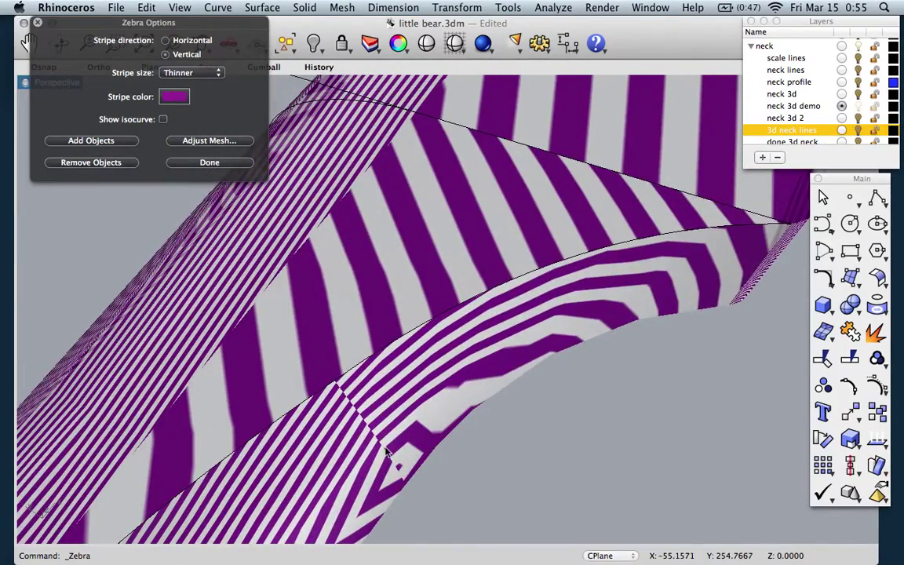
scroll(385, 452, "down", 10)
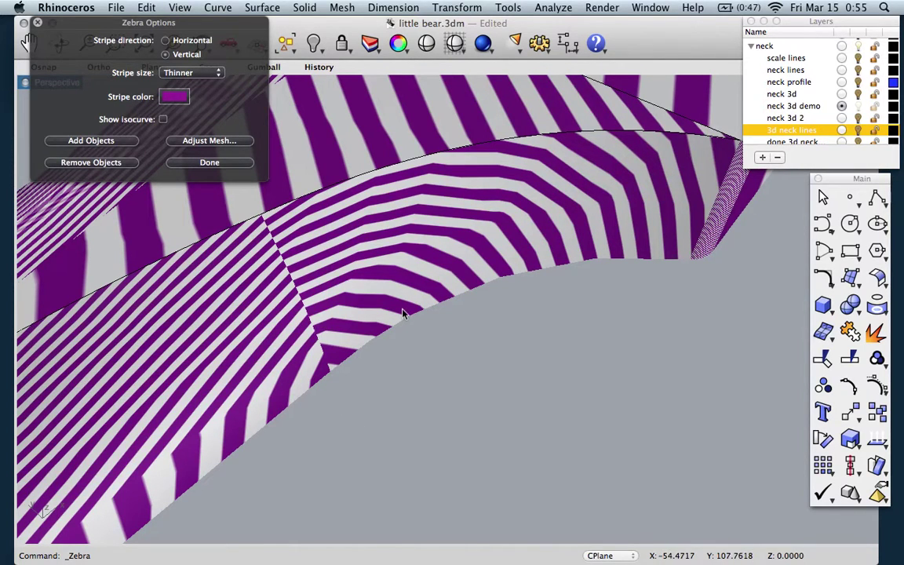
Examine the zebra stripes where the heel transition meets the neck back and along the whole neck from several angles.
scroll(406, 313, "down", 14)
scroll(406, 314, "right", 8)
scroll(406, 314, "down", 5)
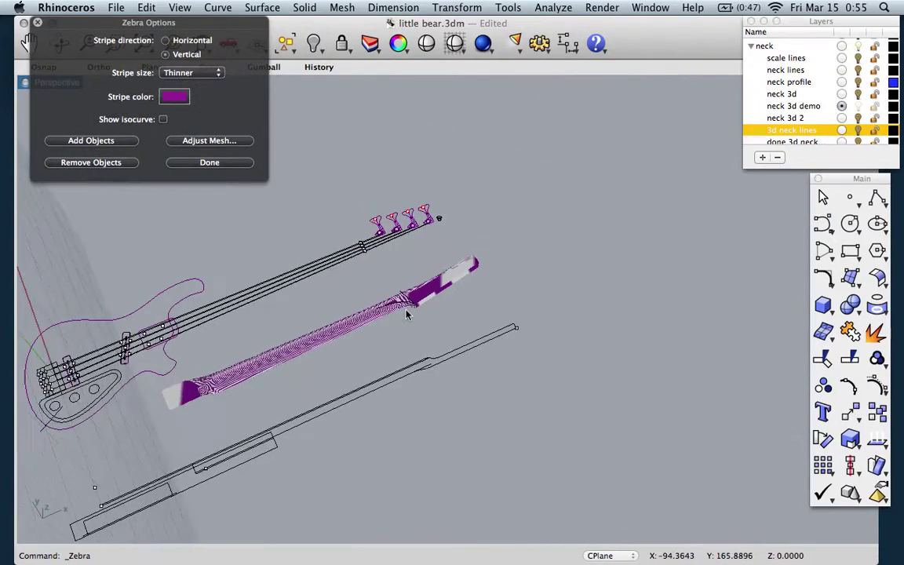
scroll(179, 376, "right", 10)
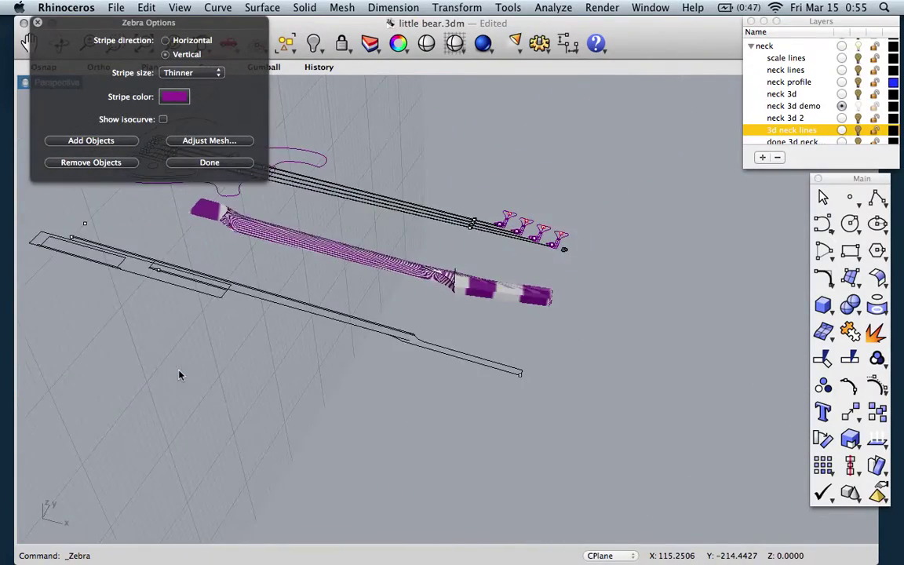
scroll(212, 196, "up", 10)
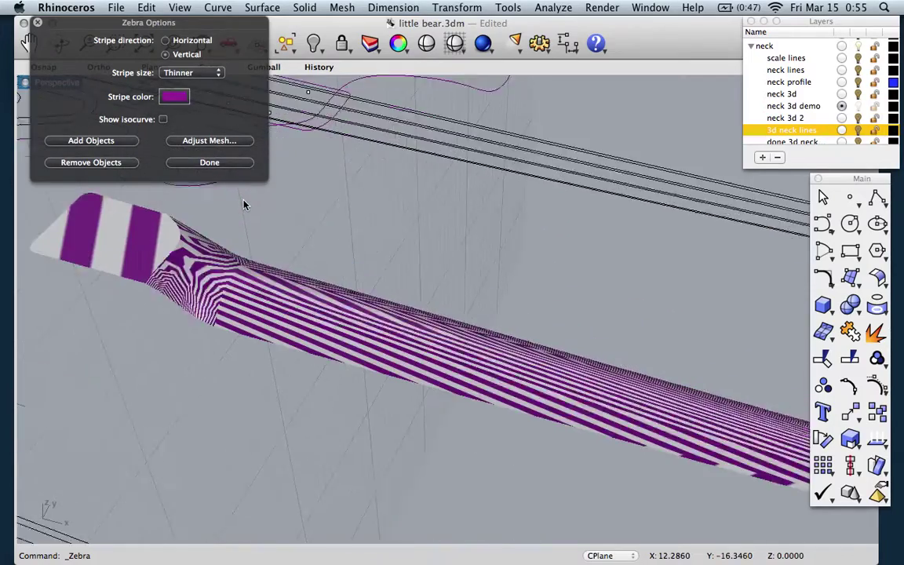
scroll(188, 346, "left", 10)
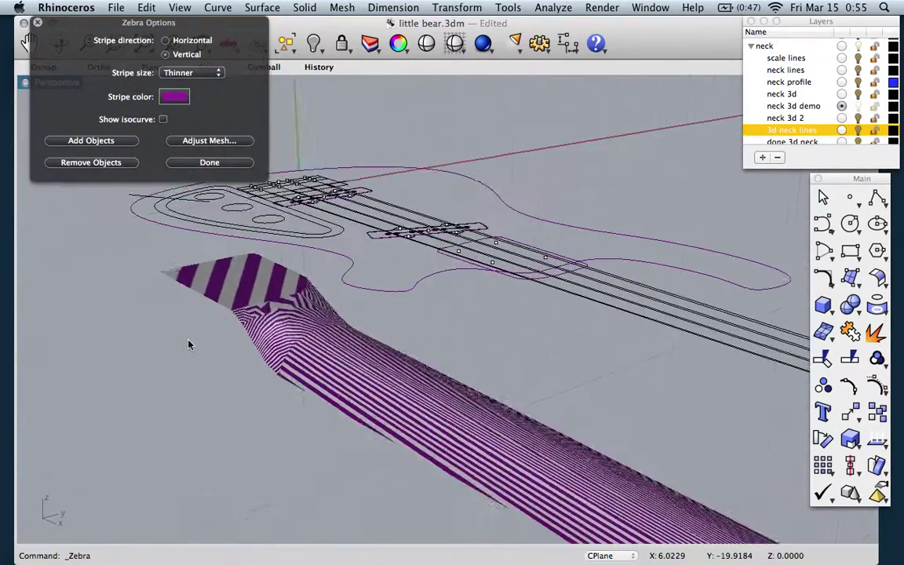
scroll(188, 346, "left", 10)
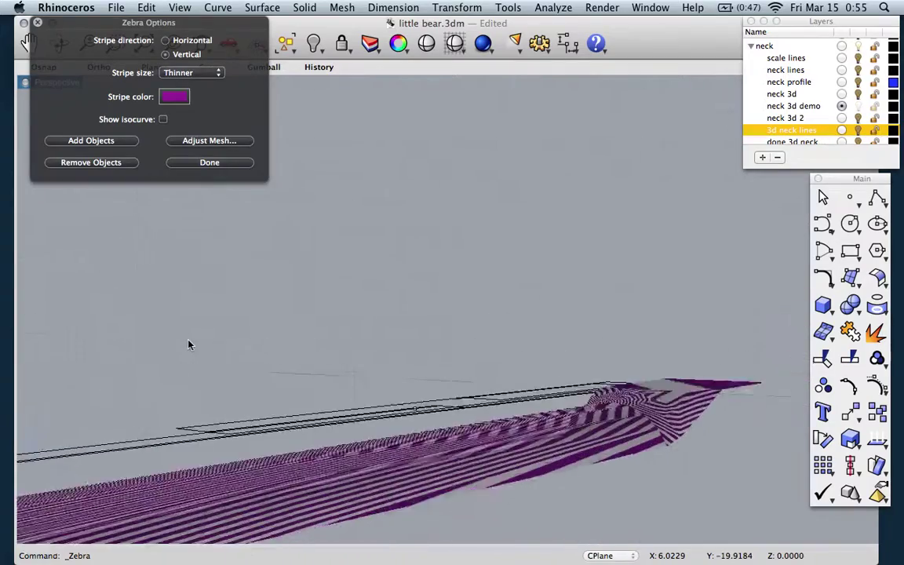
scroll(188, 344, "left", 10)
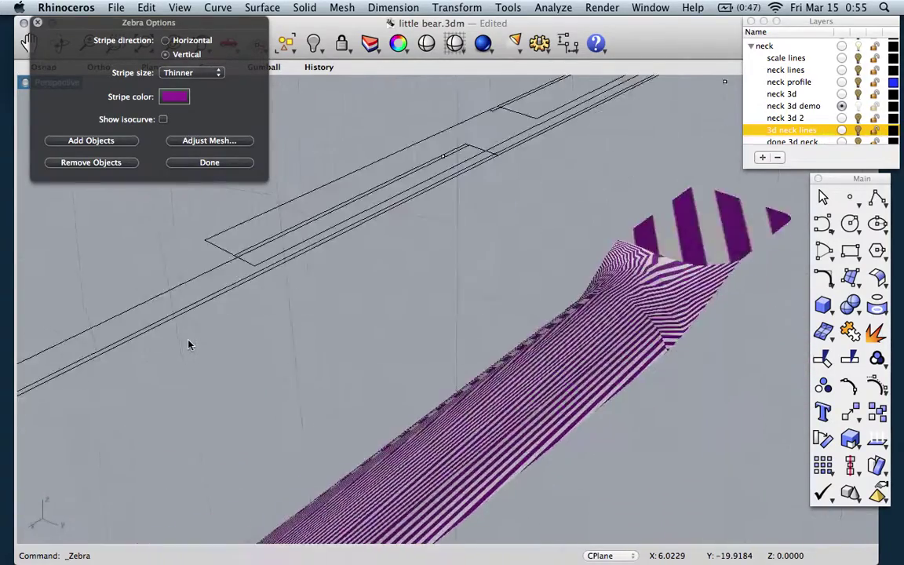
scroll(188, 343, "left", 10)
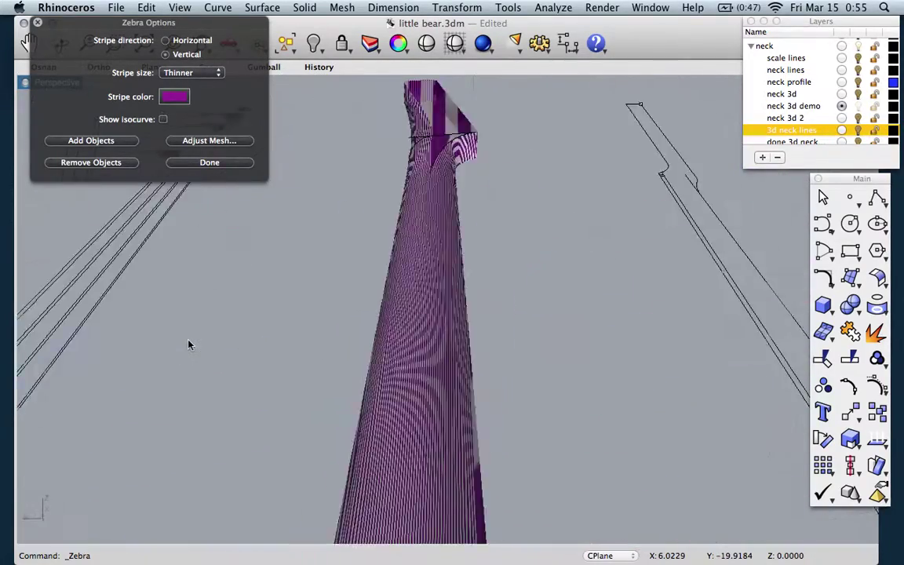
scroll(188, 344, "left", 10)
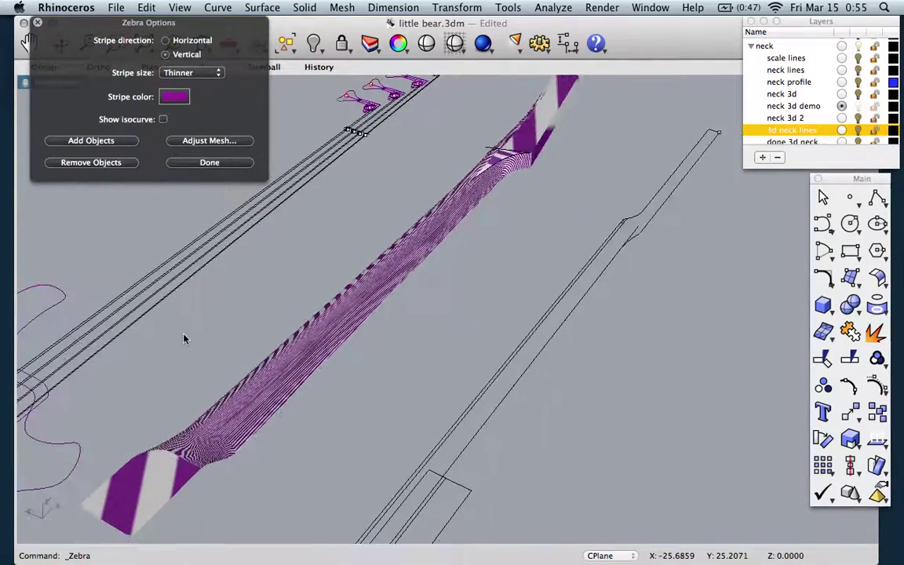
End the zebra analysis and review the shaded neck beside the bass body outline and the side profile lines.
left_click(196, 164)
scroll(552, 336, "left", 5)
scroll(552, 335, "left", 5)
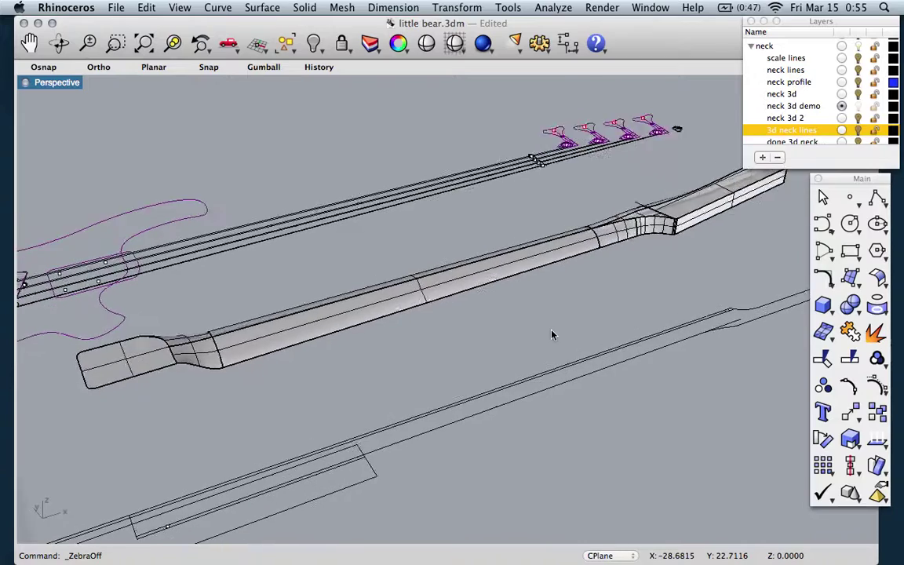
scroll(552, 335, "down", 6)
scroll(416, 318, "left", 10)
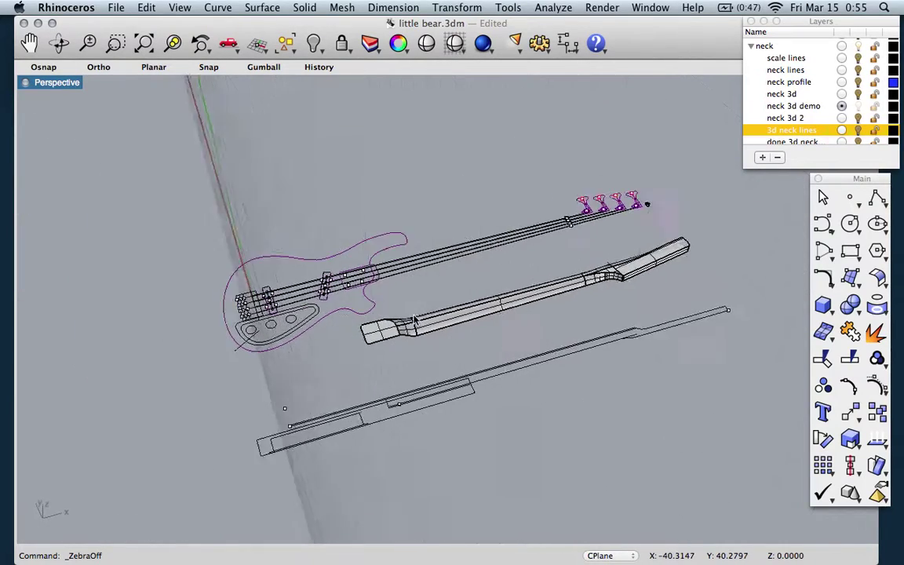
scroll(416, 318, "up", 5)
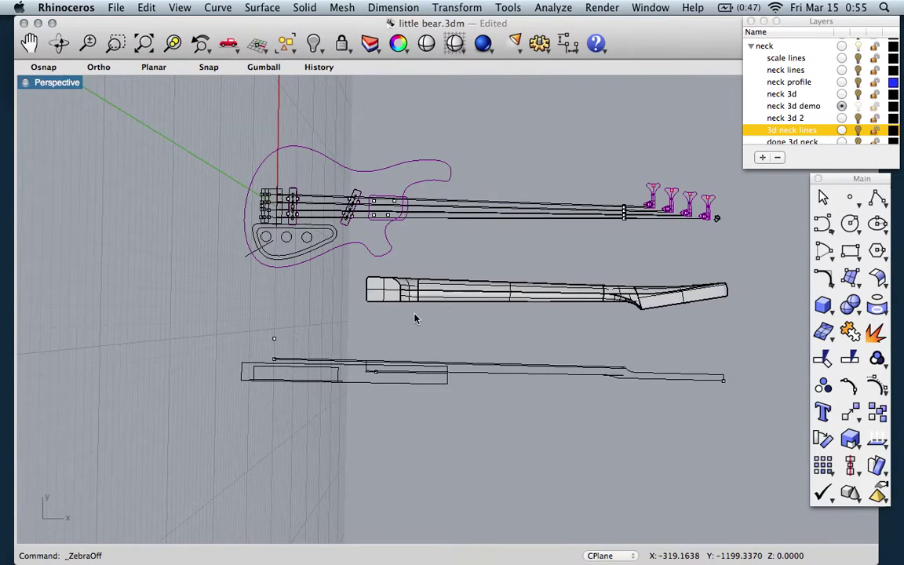
scroll(416, 318, "left", 3)
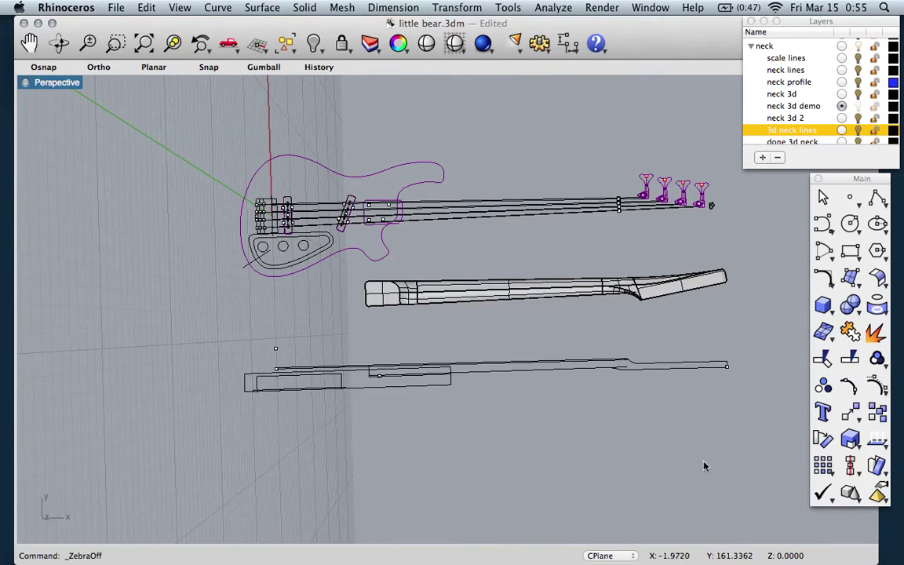